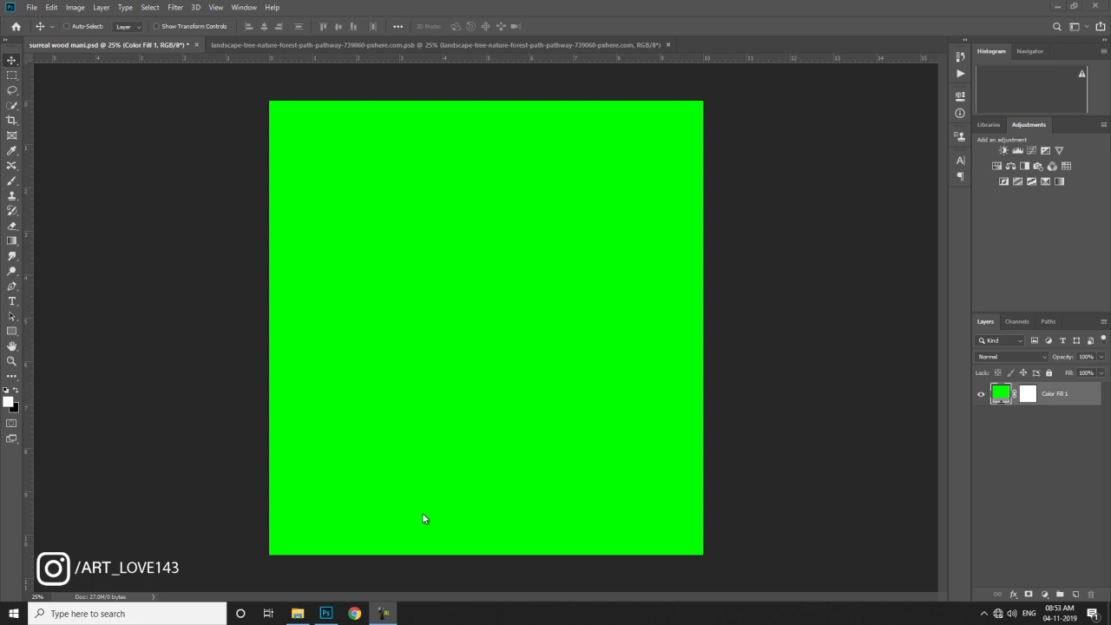
# Step: Drag the DSC_0027 photo from the Surreal wood folder into Photoshop to open it in Camera Raw
pyautogui.click(304, 615)
pyautogui.click(336, 171)
pyautogui.moveTo(336, 171); pyautogui.dragTo(536, 243)
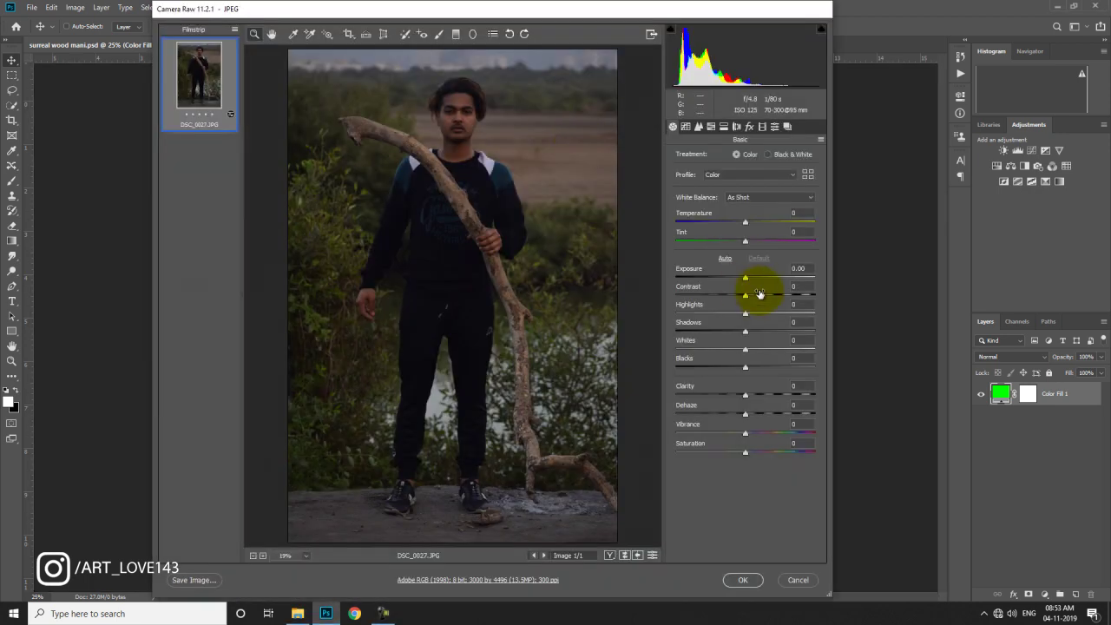
# Step: In Camera Raw Basic, set Exposure +1.70, Highlights -43, Shadows +45, Clarity +60 and Vibrance +11
pyautogui.moveTo(746, 315)
pyautogui.mouseDown()
pyautogui.moveTo(809, 311)
pyautogui.moveTo(815, 333)
pyautogui.moveTo(783, 312)
pyautogui.mouseUp()
pyautogui.moveTo(747, 277)
pyautogui.mouseDown()
pyautogui.moveTo(771, 277)
pyautogui.moveTo(740, 314)
pyautogui.moveTo(717, 314)
pyautogui.mouseUp()
pyautogui.moveTo(800, 330); pyautogui.dragTo(774, 328)
pyautogui.moveTo(744, 394); pyautogui.dragTo(786, 395)
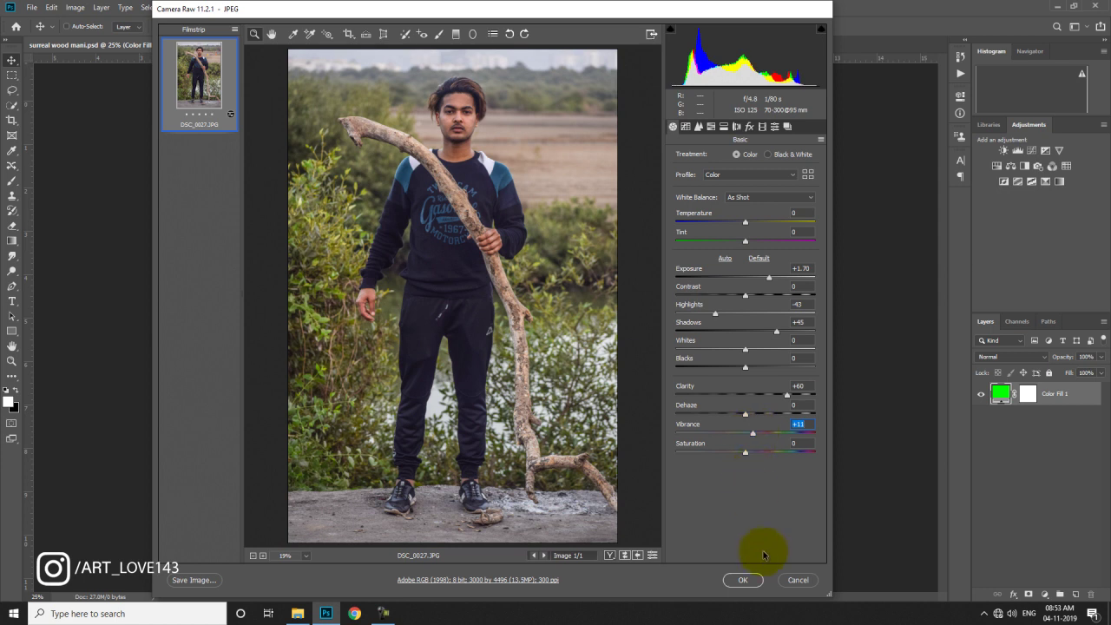
# Step: Accept the Camera Raw edits to place DSC_0027, and zoom to 100% on the man's face
pyautogui.click(743, 579)
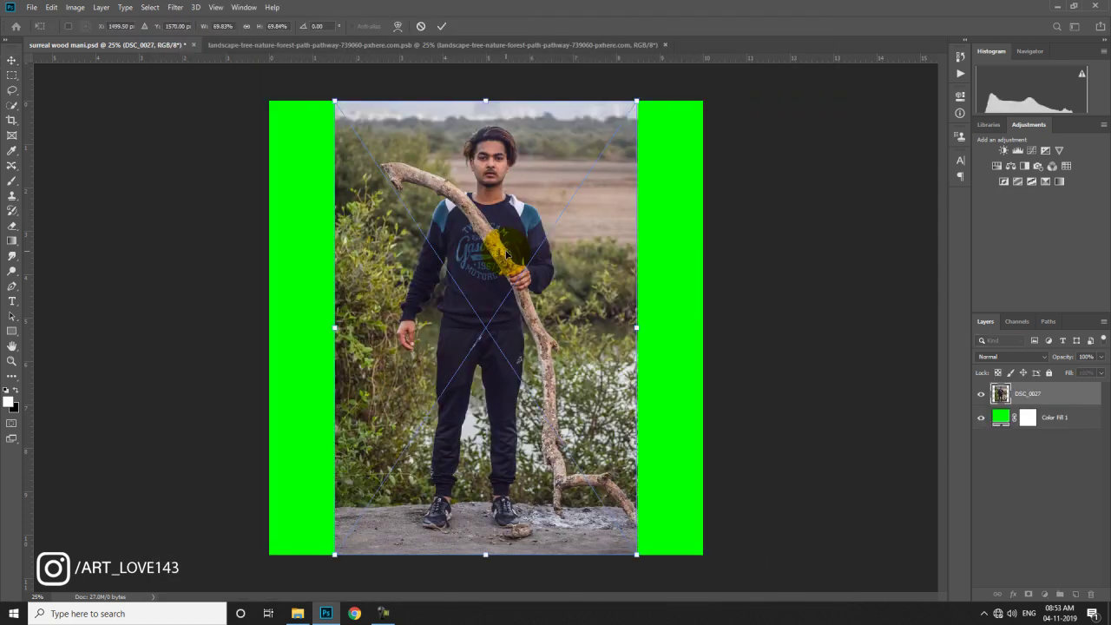
pyautogui.moveTo(518, 169); pyautogui.dragTo(547, 167)
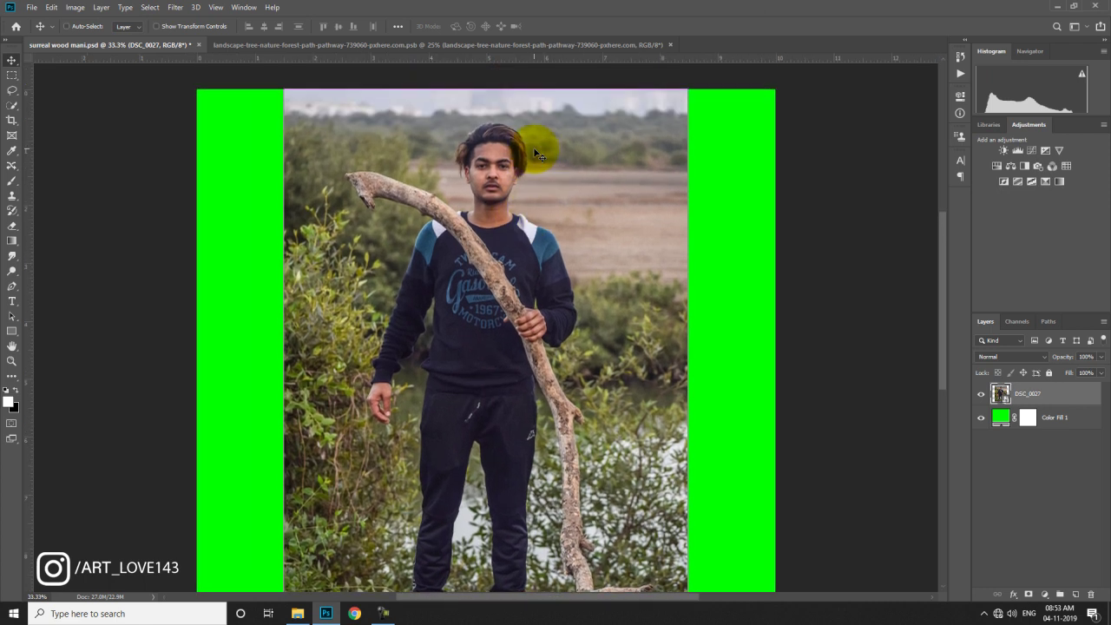
pyautogui.hotkey('ctrl', '+')
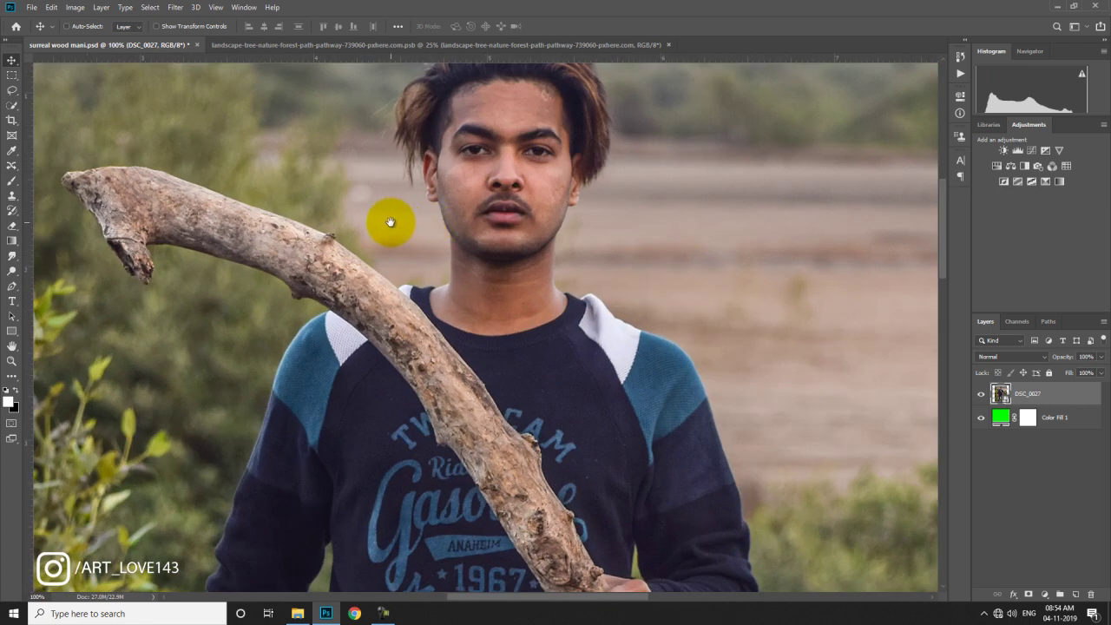
pyautogui.moveTo(390, 223); pyautogui.dragTo(597, 278)
# Step: Start a Pen path at the branch tip and trace the branch's upper edge toward the neck
pyautogui.press('p')
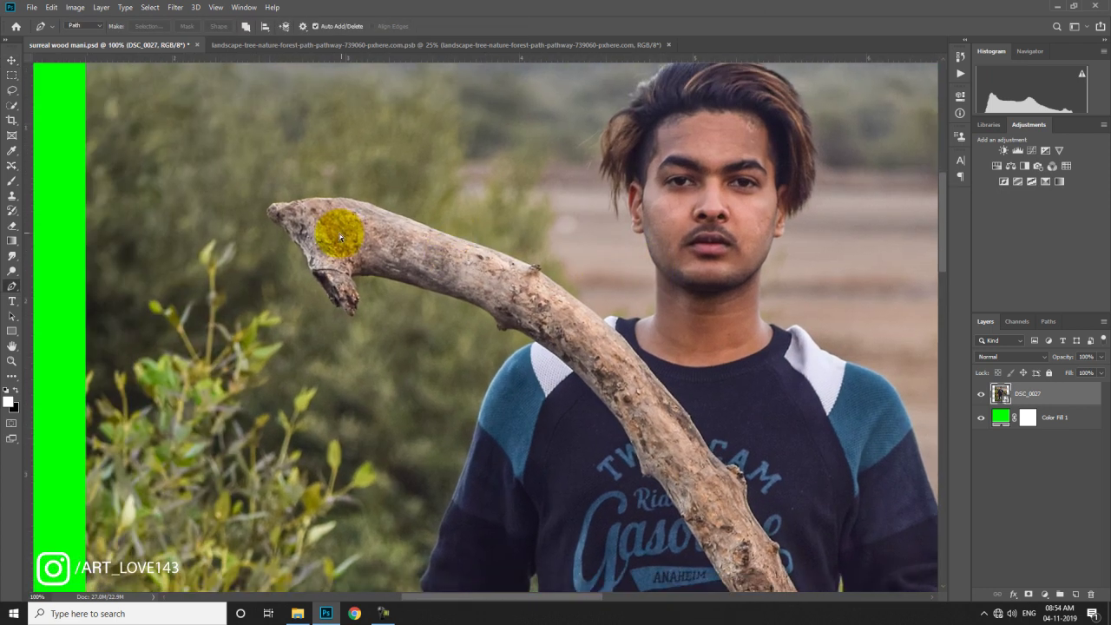
pyautogui.hotkey('ctrl', '+')
pyautogui.moveTo(329, 219); pyautogui.dragTo(627, 349)
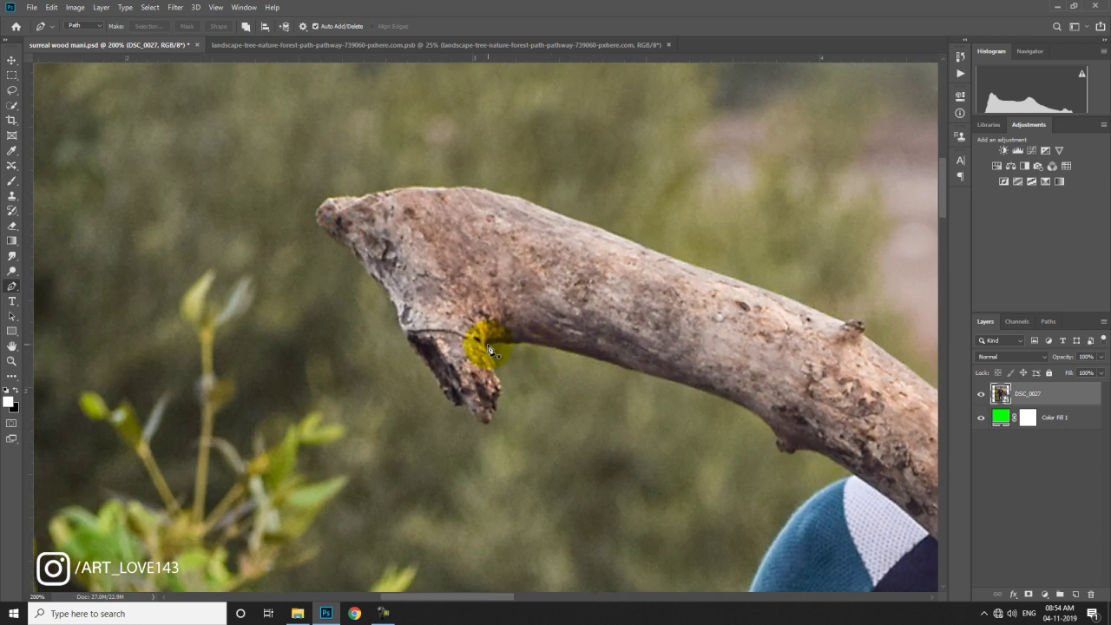
pyautogui.click(488, 347)
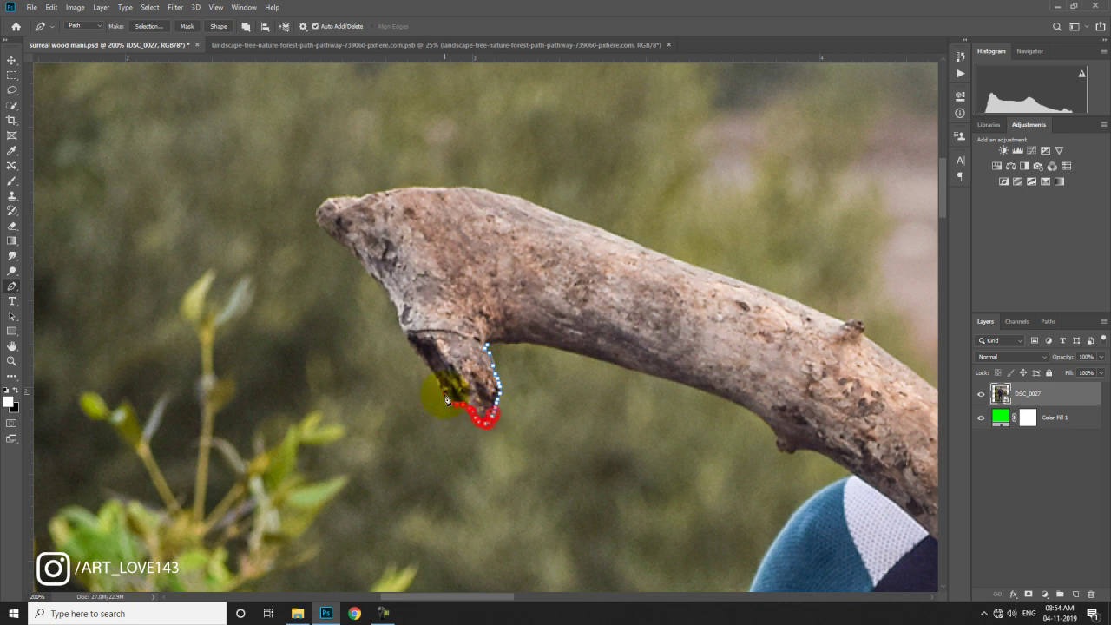
pyautogui.moveTo(483, 409)
pyautogui.mouseDown()
pyautogui.moveTo(317, 218)
pyautogui.moveTo(436, 185)
pyautogui.mouseUp()
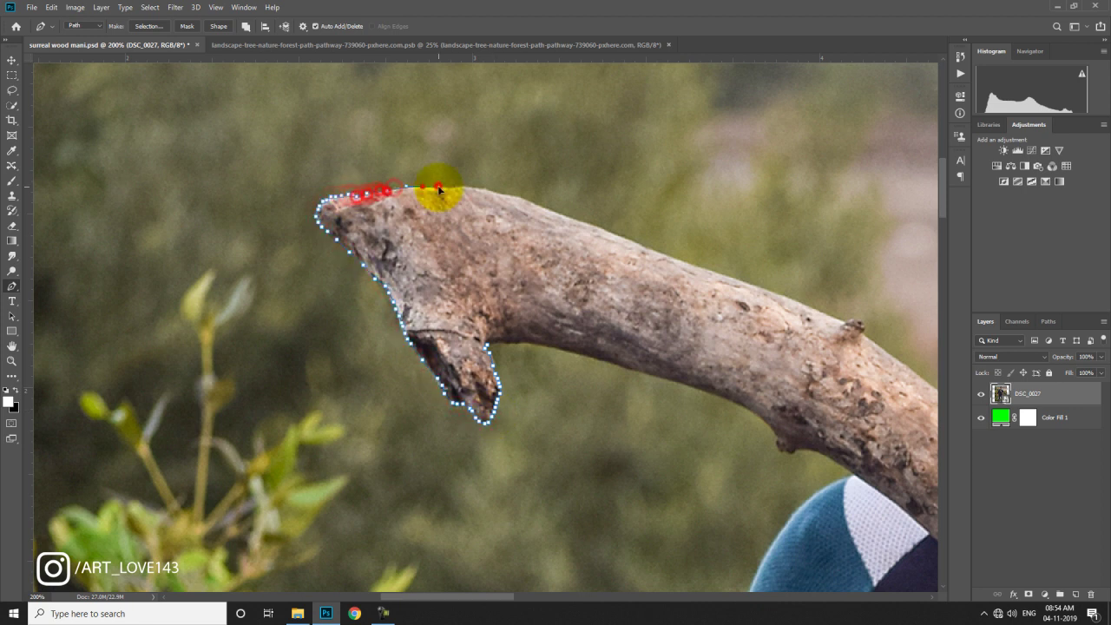
pyautogui.moveTo(352, 249); pyautogui.dragTo(620, 359)
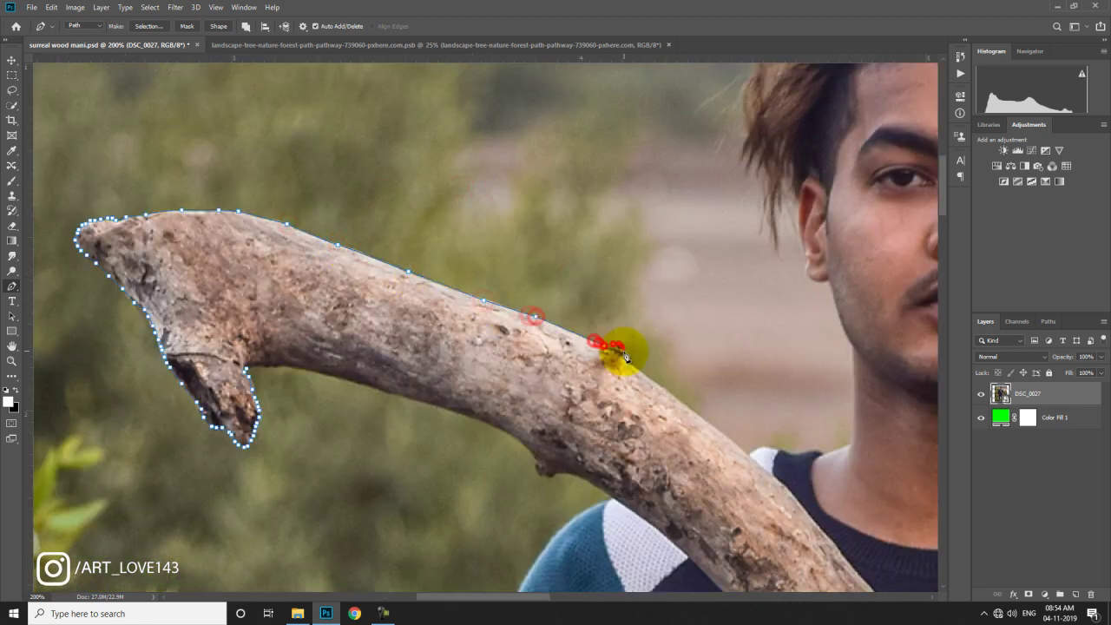
pyautogui.moveTo(330, 303)
pyautogui.mouseDown()
pyautogui.moveTo(408, 308)
pyautogui.moveTo(426, 293)
pyautogui.moveTo(427, 144)
pyautogui.moveTo(526, 396)
pyautogui.moveTo(492, 372)
pyautogui.moveTo(458, 204)
pyautogui.moveTo(497, 421)
pyautogui.moveTo(449, 410)
pyautogui.moveTo(448, 347)
pyautogui.moveTo(478, 255)
pyautogui.moveTo(535, 191)
pyautogui.moveTo(631, 145)
pyautogui.moveTo(786, 168)
pyautogui.moveTo(880, 335)
pyautogui.moveTo(873, 409)
pyautogui.moveTo(789, 512)
pyautogui.moveTo(807, 342)
pyautogui.moveTo(805, 457)
pyautogui.moveTo(873, 459)
pyautogui.moveTo(533, 235)
pyautogui.moveTo(614, 280)
pyautogui.moveTo(696, 376)
pyautogui.moveTo(607, 229)
pyautogui.moveTo(662, 398)
pyautogui.moveTo(679, 186)
pyautogui.mouseUp()
# Step: Continue the path around the hair, down the sleeve edge and back to the branch
pyautogui.hotkey('ctrl', '+')
pyautogui.hotkey('ctrl', '-')
pyautogui.moveTo(689, 241)
pyautogui.mouseDown()
pyautogui.moveTo(701, 318)
pyautogui.moveTo(684, 418)
pyautogui.mouseUp()
pyautogui.moveTo(655, 464)
pyautogui.mouseDown()
pyautogui.moveTo(590, 516)
pyautogui.moveTo(520, 509)
pyautogui.moveTo(494, 331)
pyautogui.moveTo(495, 371)
pyautogui.moveTo(550, 509)
pyautogui.moveTo(526, 442)
pyautogui.moveTo(563, 463)
pyautogui.moveTo(515, 466)
pyautogui.moveTo(468, 382)
pyautogui.mouseUp()
# Step: Trace the path up the stick past the hand and close it at the starting point
pyautogui.hotkey('ctrl', '-')
pyautogui.hotkey('ctrl', '-')
pyautogui.hotkey('ctrl', '-')
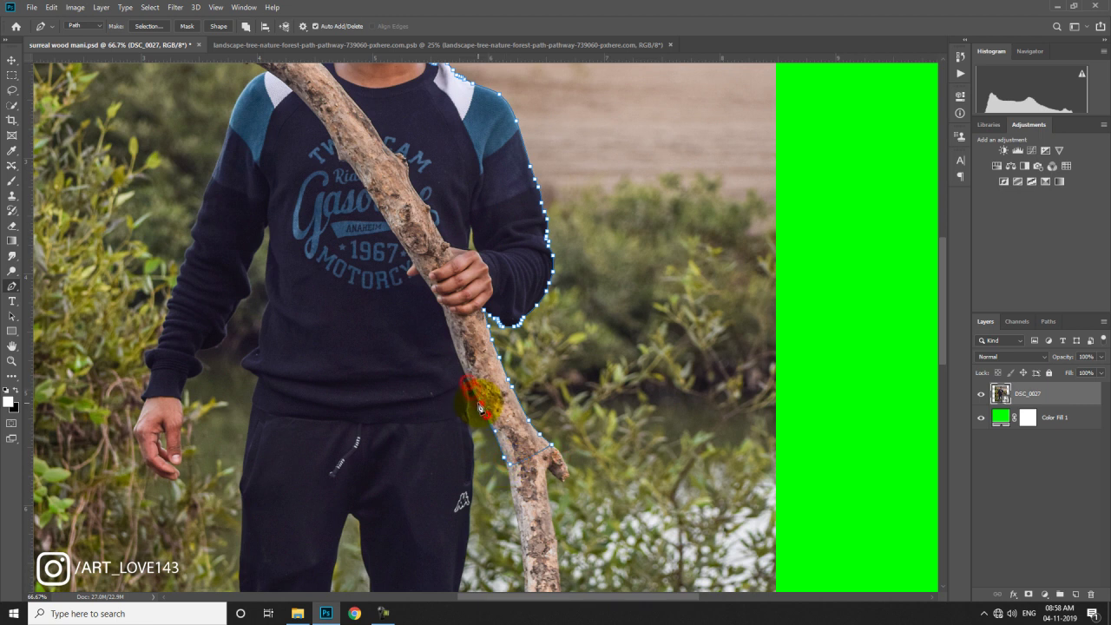
pyautogui.hotkey('ctrl', '+')
pyautogui.hotkey('ctrl', '+')
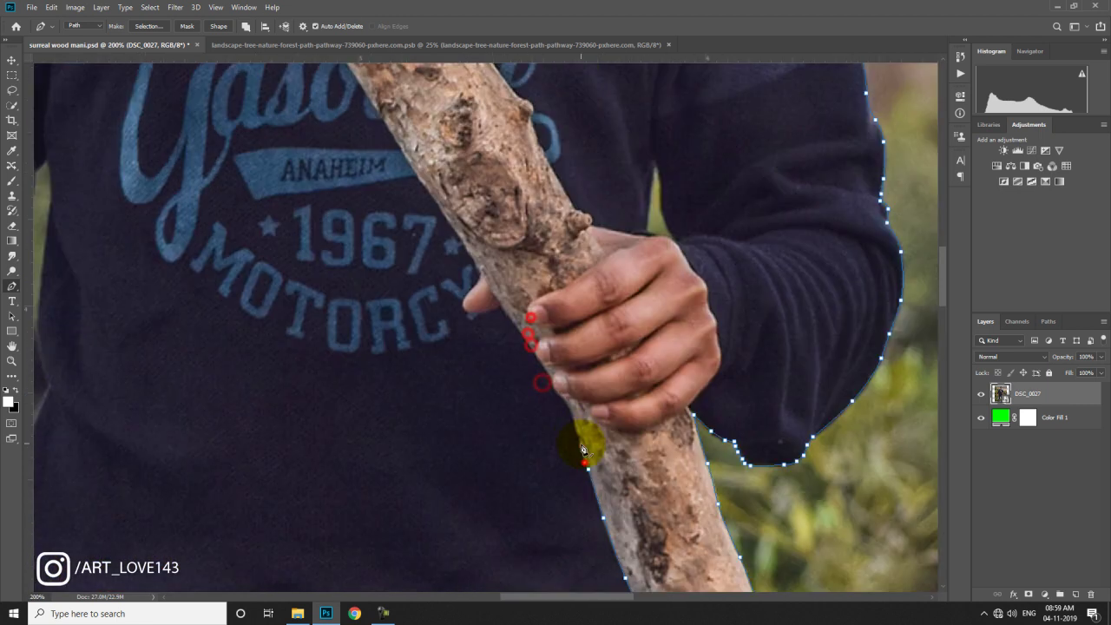
pyautogui.scroll(2, 583, 450)
pyautogui.hotkey('ctrl', '+')
pyautogui.moveTo(640, 347); pyautogui.dragTo(621, 320)
pyautogui.moveTo(591, 267)
pyautogui.mouseDown()
pyautogui.moveTo(493, 217)
pyautogui.moveTo(539, 286)
pyautogui.moveTo(493, 276)
pyautogui.moveTo(609, 453)
pyautogui.moveTo(665, 428)
pyautogui.moveTo(519, 391)
pyautogui.mouseUp()
pyautogui.moveTo(350, 350); pyautogui.dragTo(319, 356)
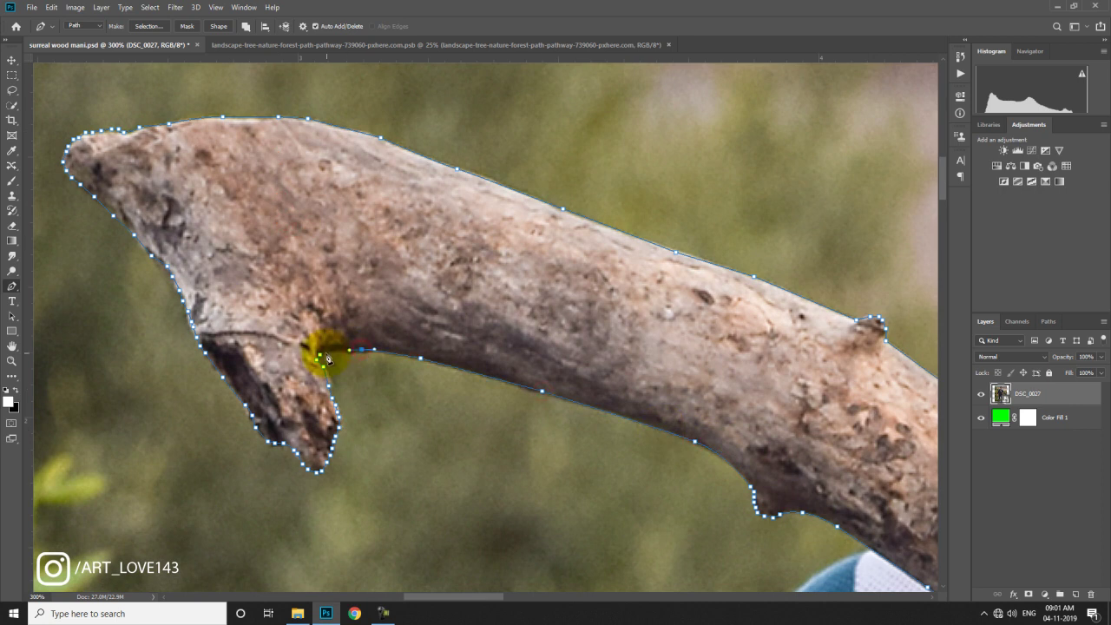
# Step: Convert the traced path into a selection with Make Selection
pyautogui.hotkey('ctrl', '0')
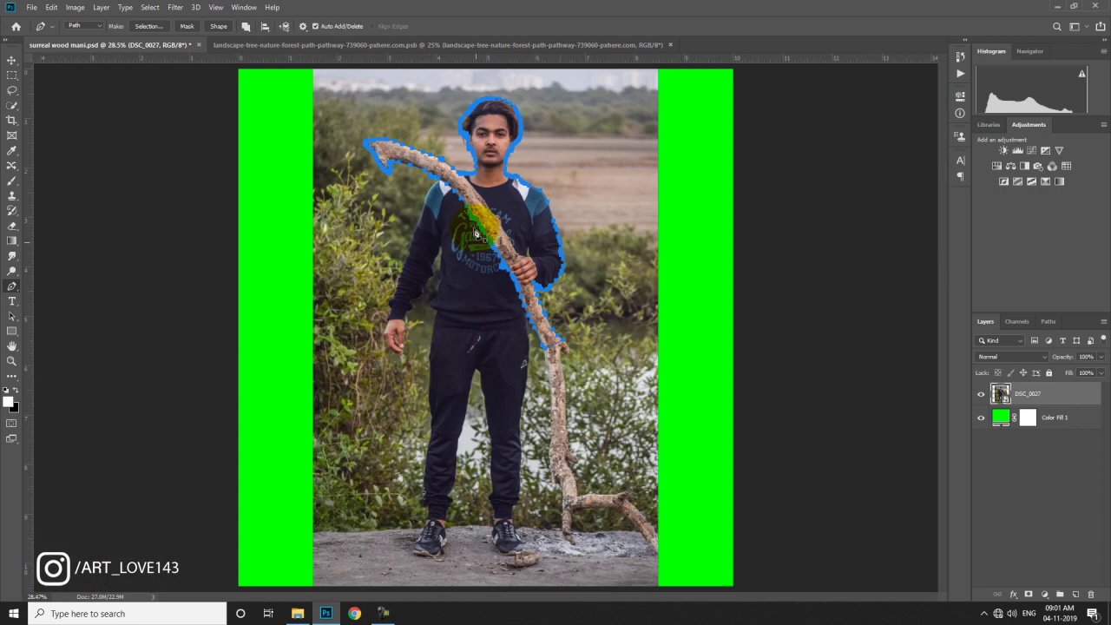
pyautogui.rightClick(482, 195)
pyautogui.click(517, 249)
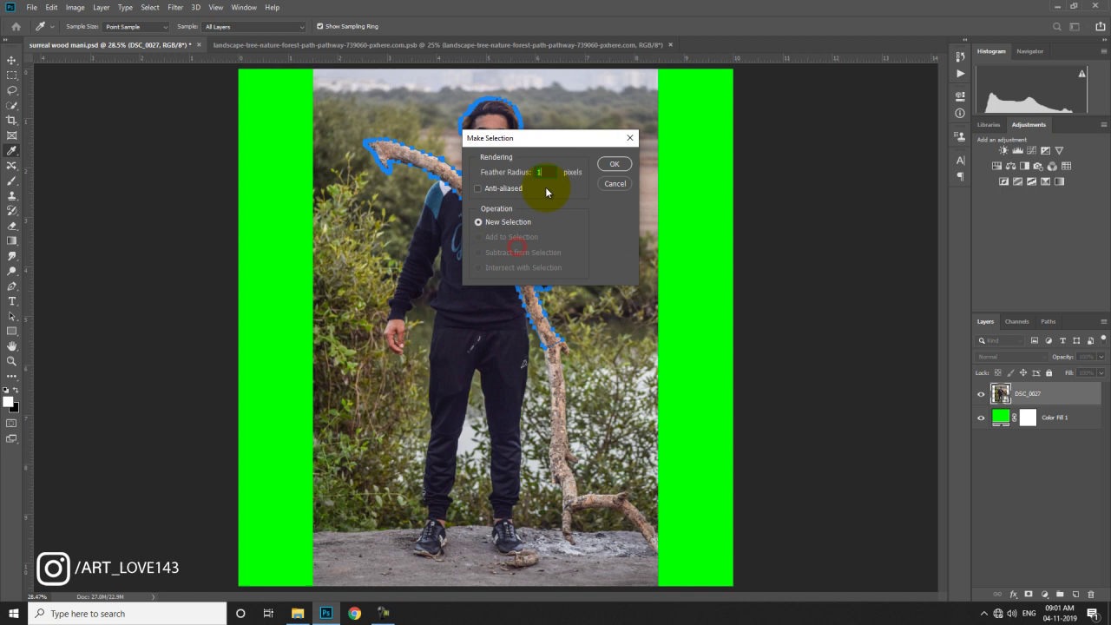
pyautogui.click(615, 164)
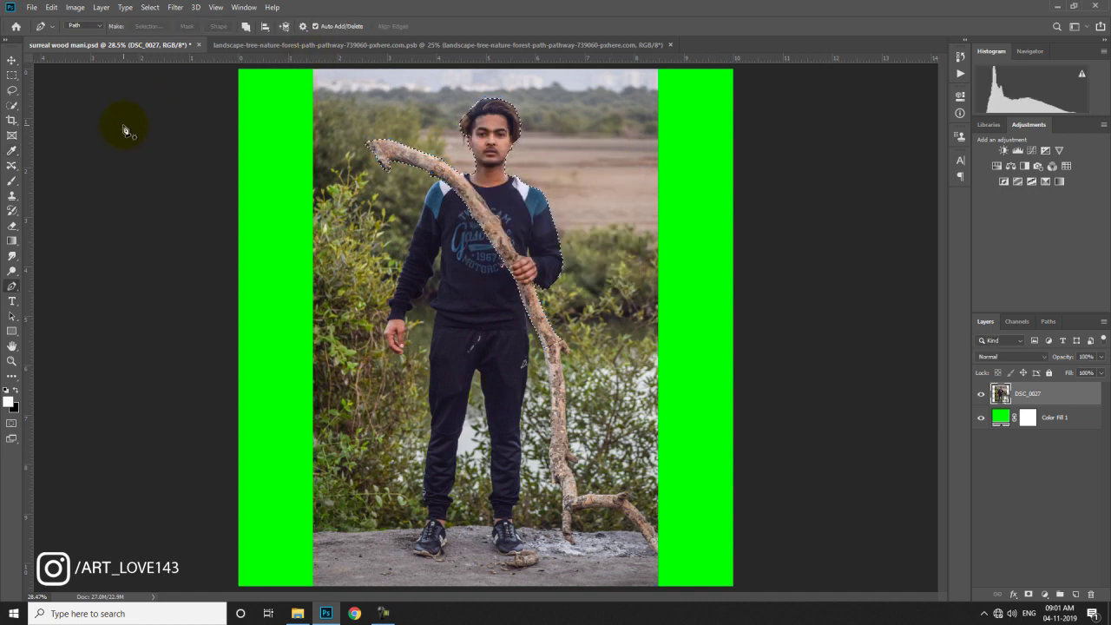
# Step: In Select and Mask, clean the shoulder fringe and set Smooth 3, Radius 1 px and Shift Edge -2%
pyautogui.click(12, 105)
pyautogui.click(359, 27)
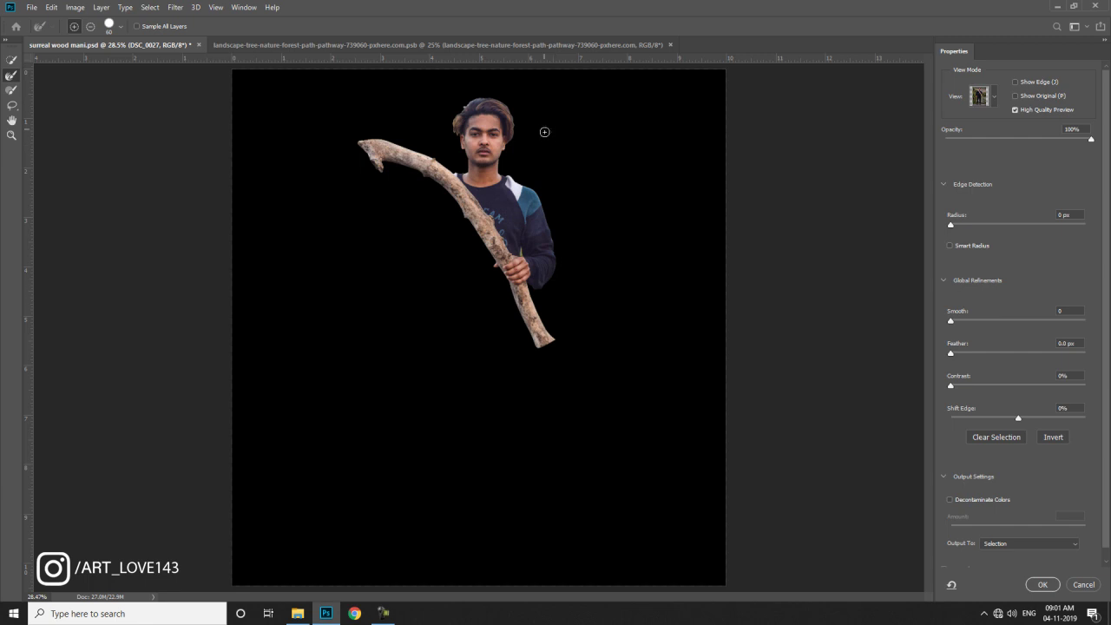
pyautogui.hotkey('ctrl', '+')
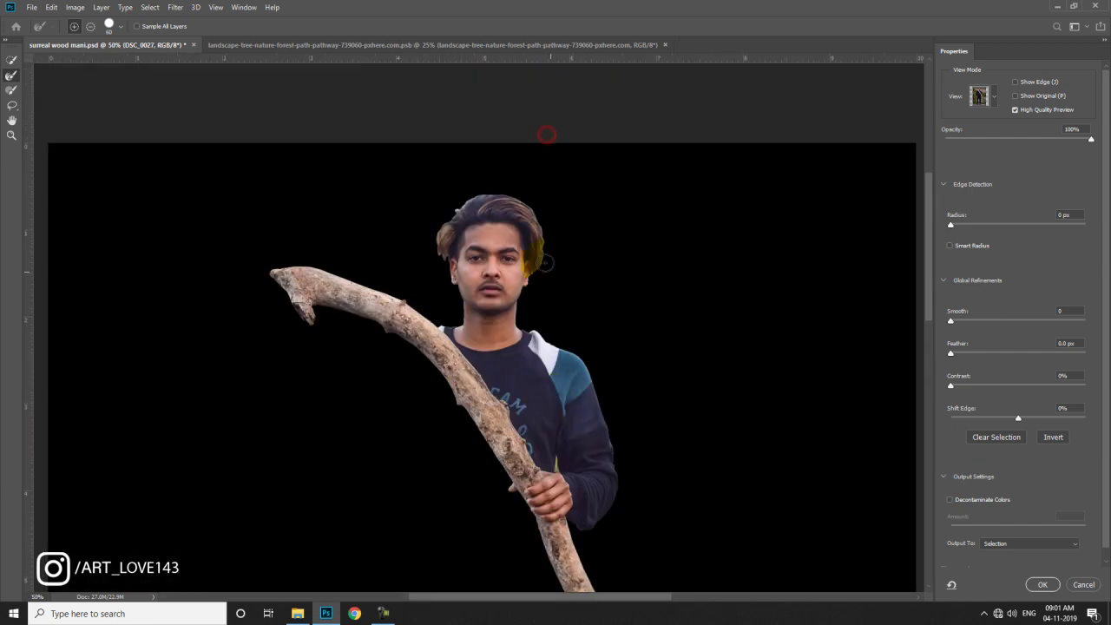
pyautogui.moveTo(548, 328); pyautogui.dragTo(560, 348)
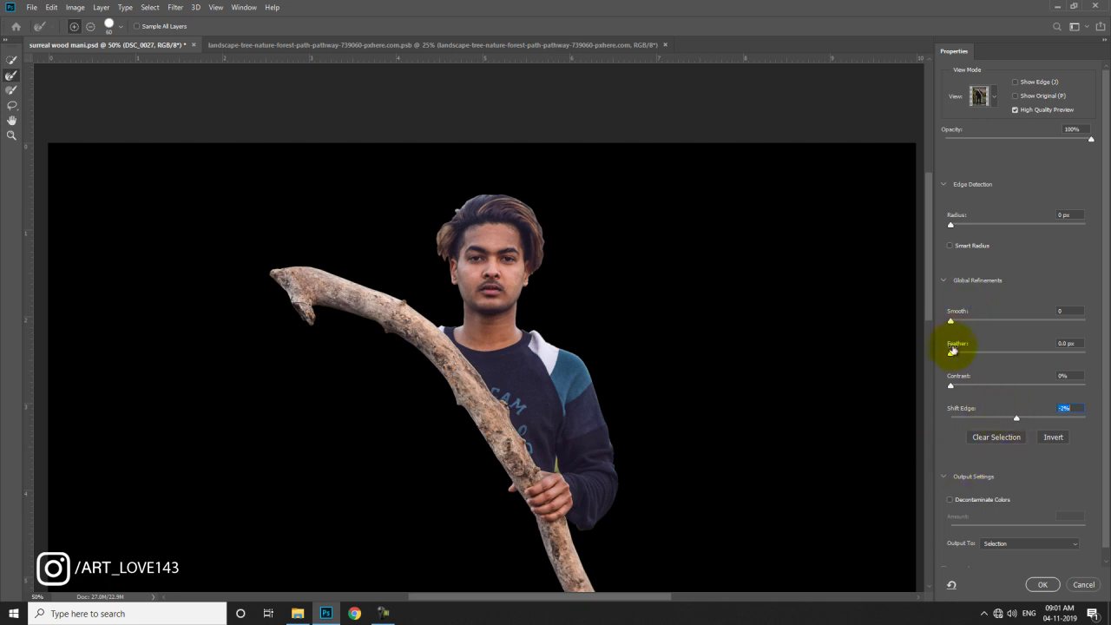
pyautogui.moveTo(952, 323); pyautogui.dragTo(954, 321)
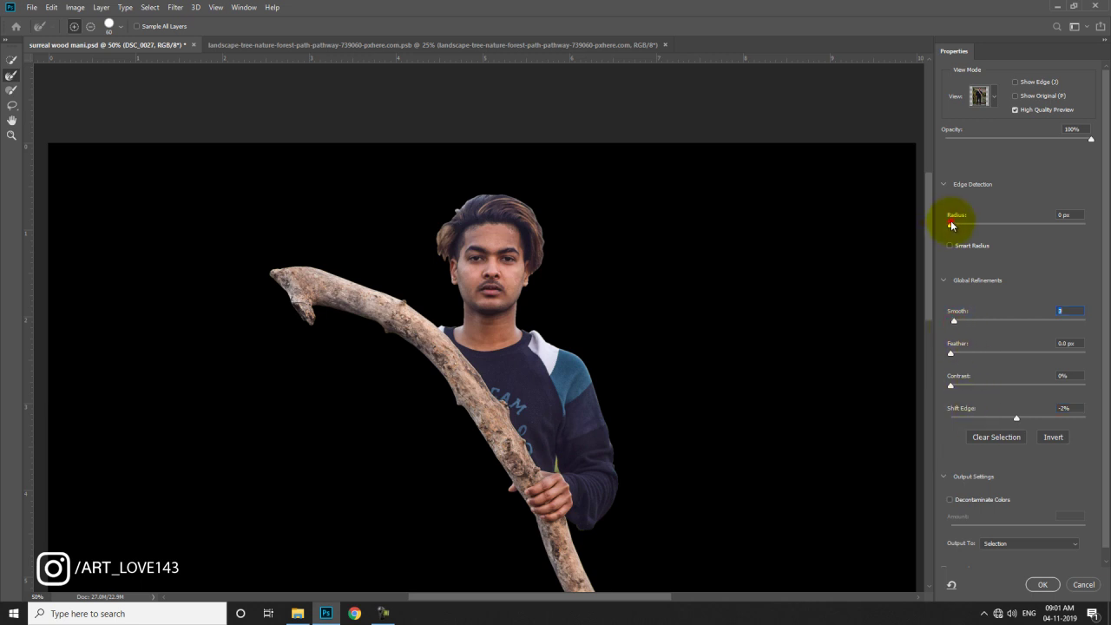
pyautogui.moveTo(953, 226); pyautogui.dragTo(956, 228)
pyautogui.click(1042, 584)
# Step: Mask out the background, then reopen Select and Mask on the mask with a fully black preview
pyautogui.click(1028, 593)
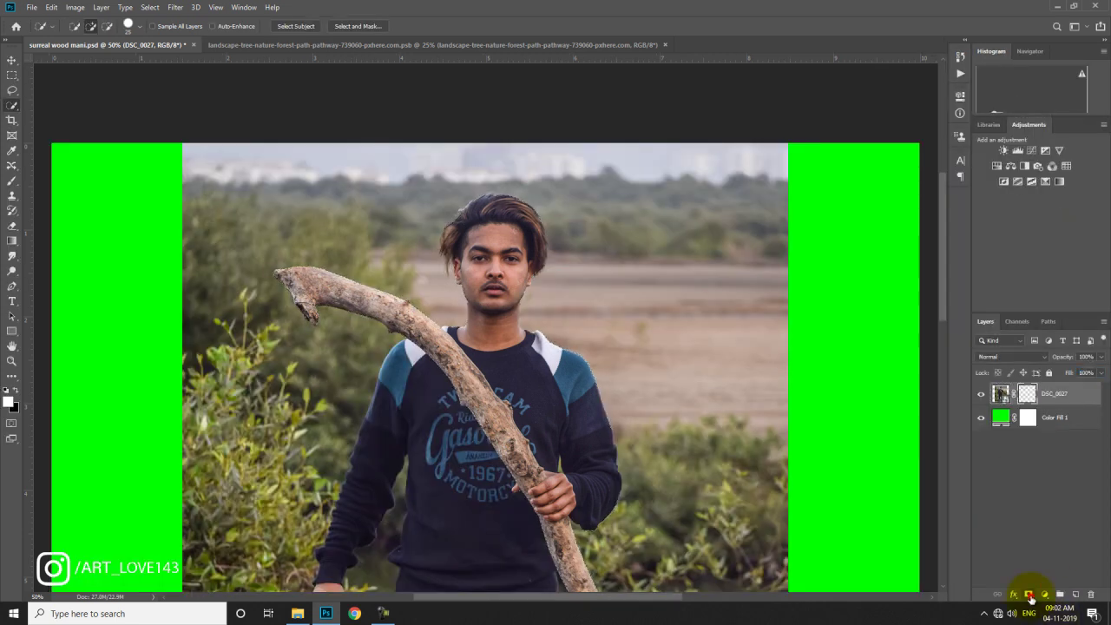
pyautogui.doubleClick(1027, 396)
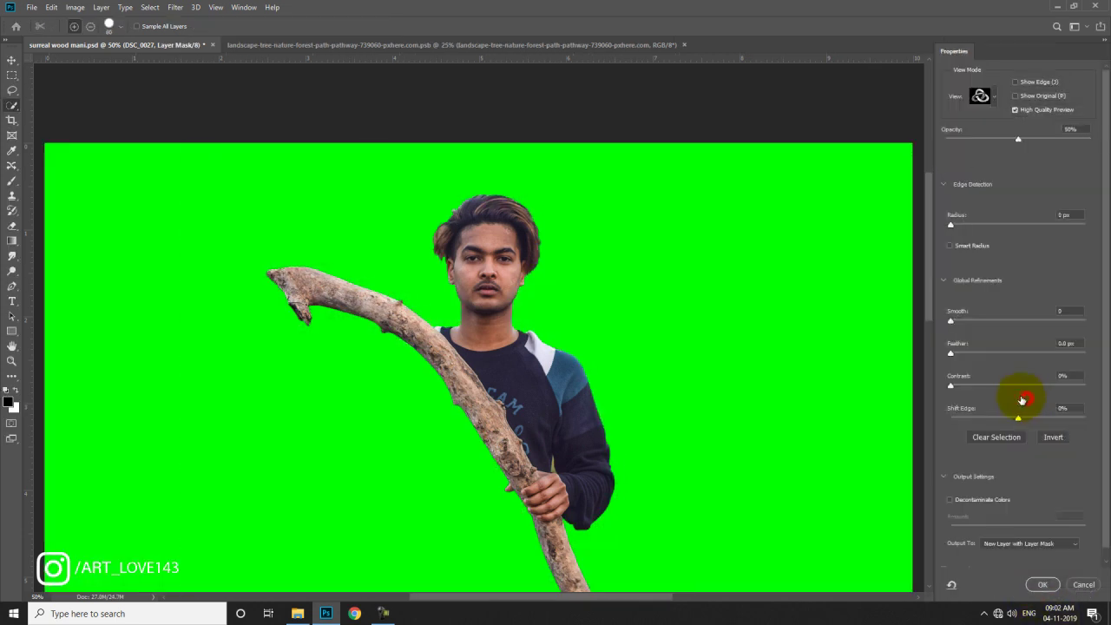
pyautogui.click(1053, 139)
pyautogui.moveTo(1052, 139); pyautogui.dragTo(1091, 138)
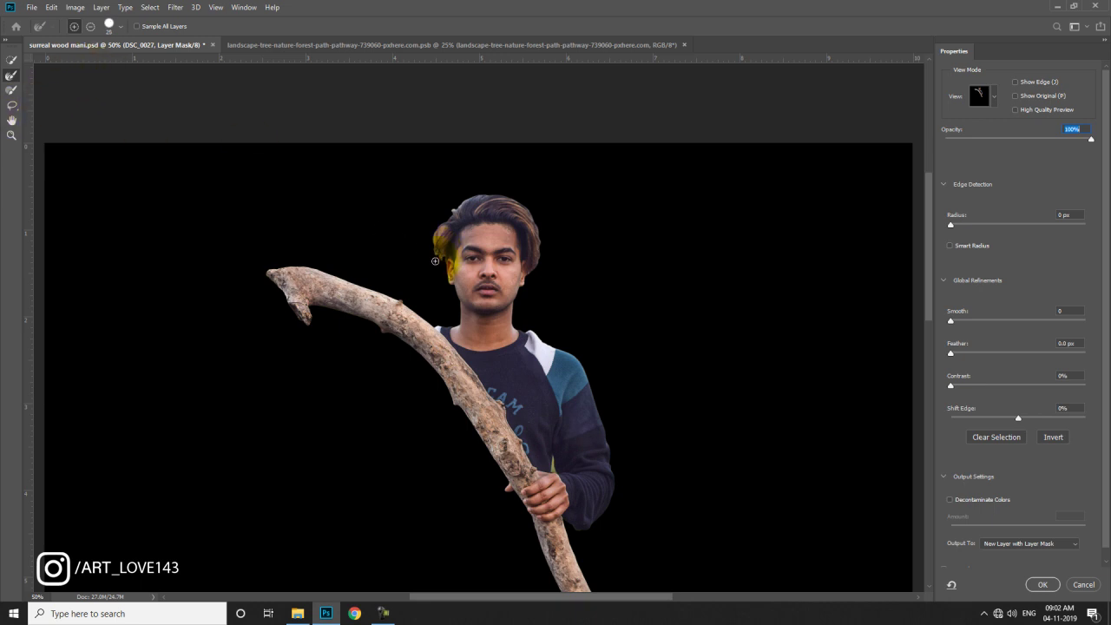
# Step: Brush-refine the hair and cheek edges and shift the mask edge to -4%
pyautogui.moveTo(440, 259); pyautogui.dragTo(435, 249)
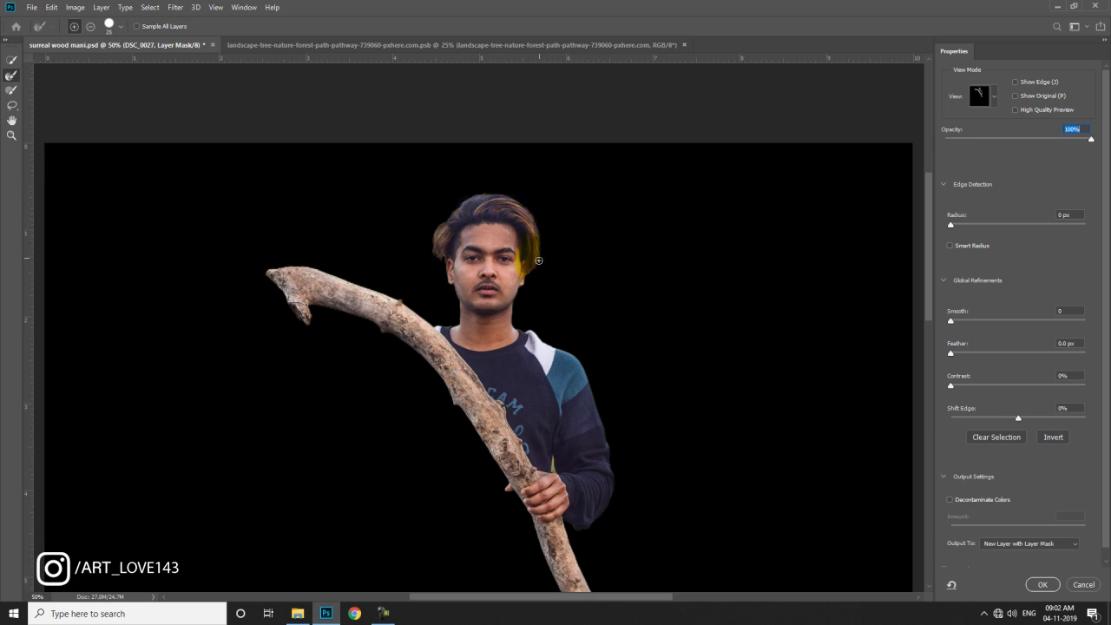
pyautogui.moveTo(499, 236)
pyautogui.mouseDown()
pyautogui.moveTo(442, 262)
pyautogui.moveTo(432, 242)
pyautogui.moveTo(464, 231)
pyautogui.moveTo(443, 259)
pyautogui.mouseUp()
pyautogui.moveTo(450, 217); pyautogui.dragTo(520, 215)
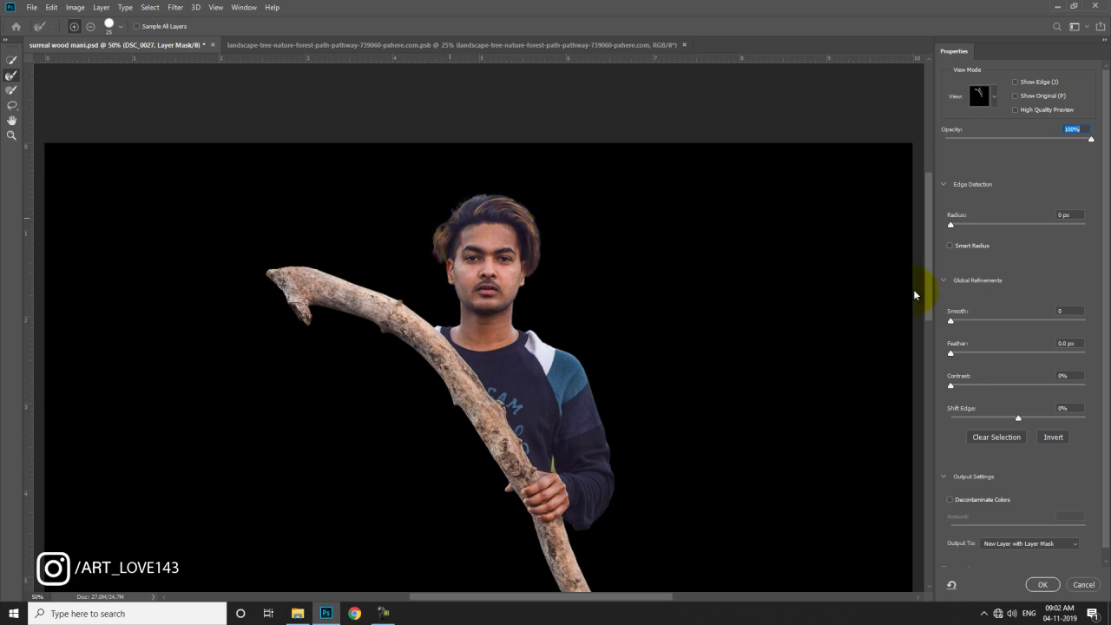
pyautogui.moveTo(1014, 418); pyautogui.dragTo(1017, 420)
# Step: Preview On White, set Decontaminate Colors to 60%, output a masked copy layer and hide DSC_0027
pyautogui.click(949, 500)
pyautogui.click(979, 97)
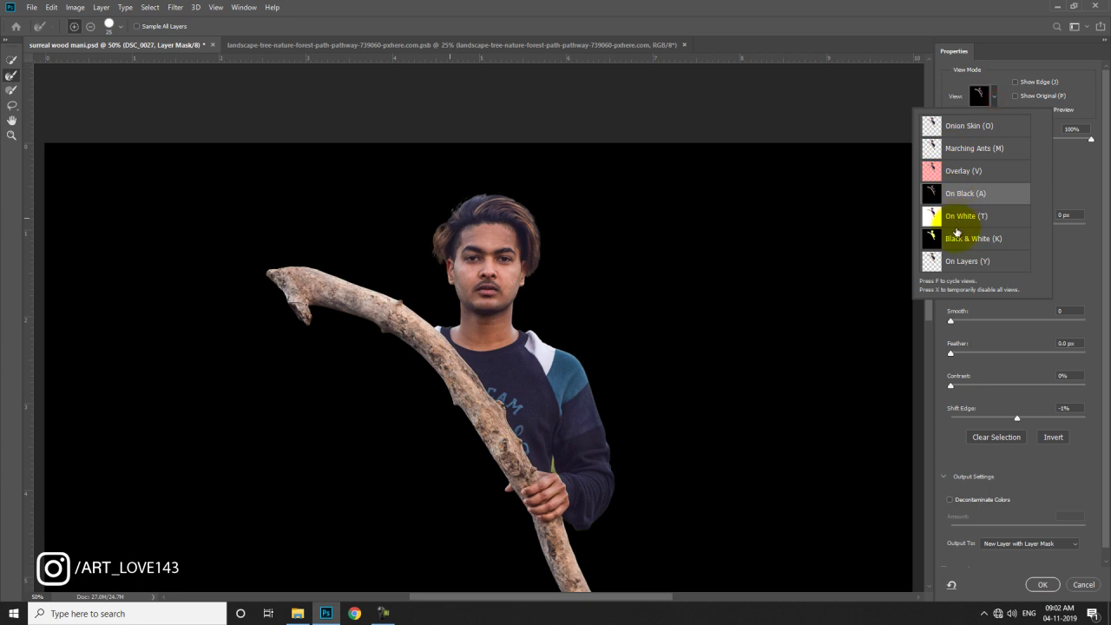
pyautogui.click(956, 221)
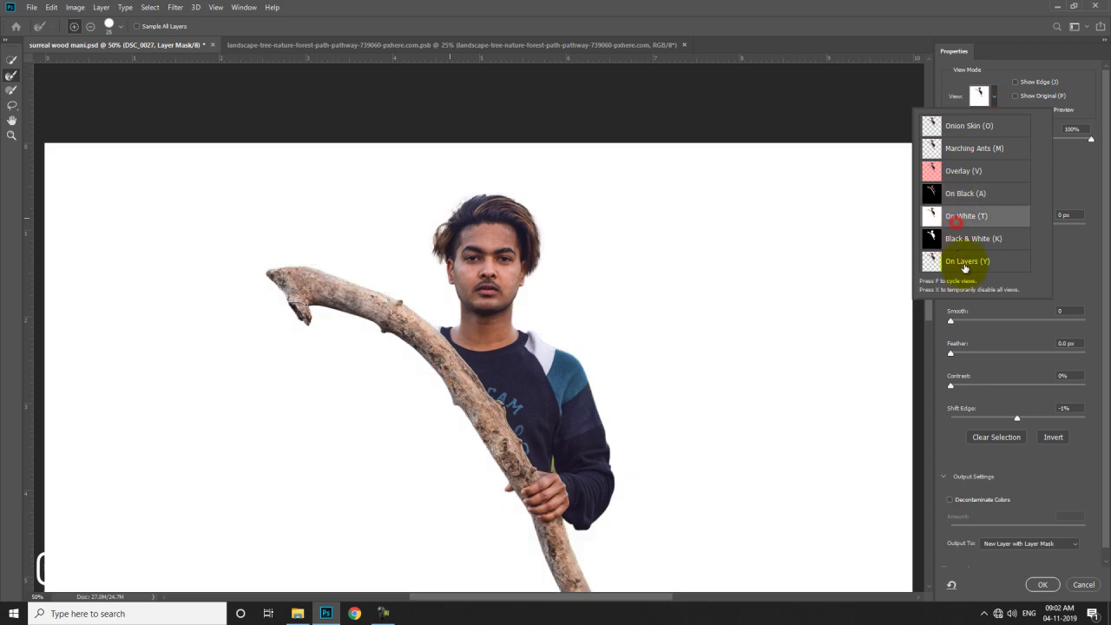
pyautogui.click(950, 501)
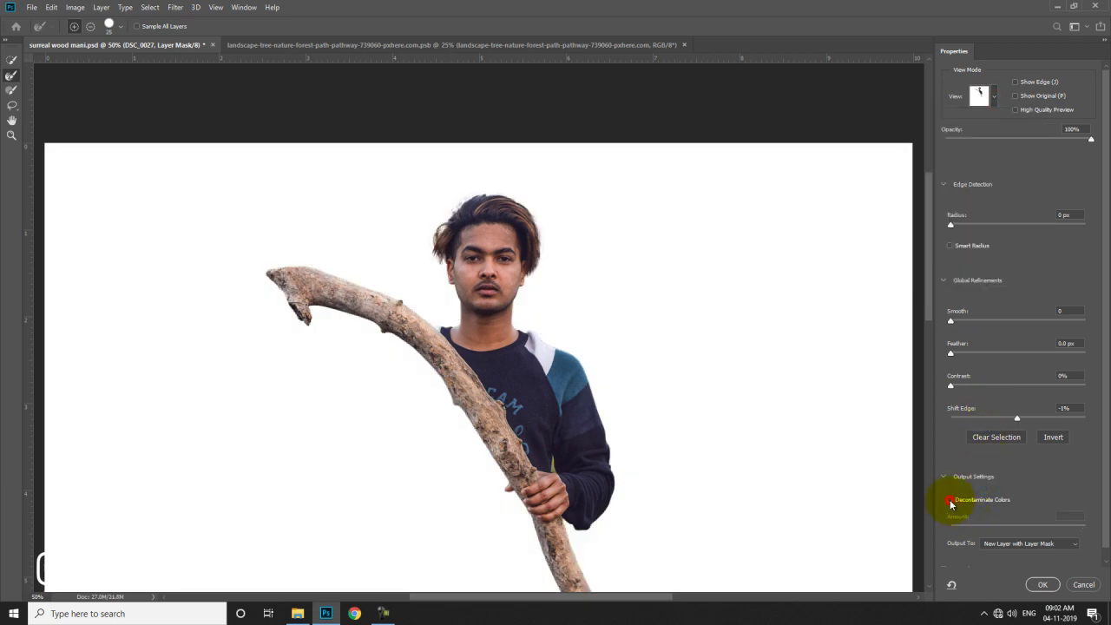
pyautogui.moveTo(1084, 527); pyautogui.dragTo(1032, 532)
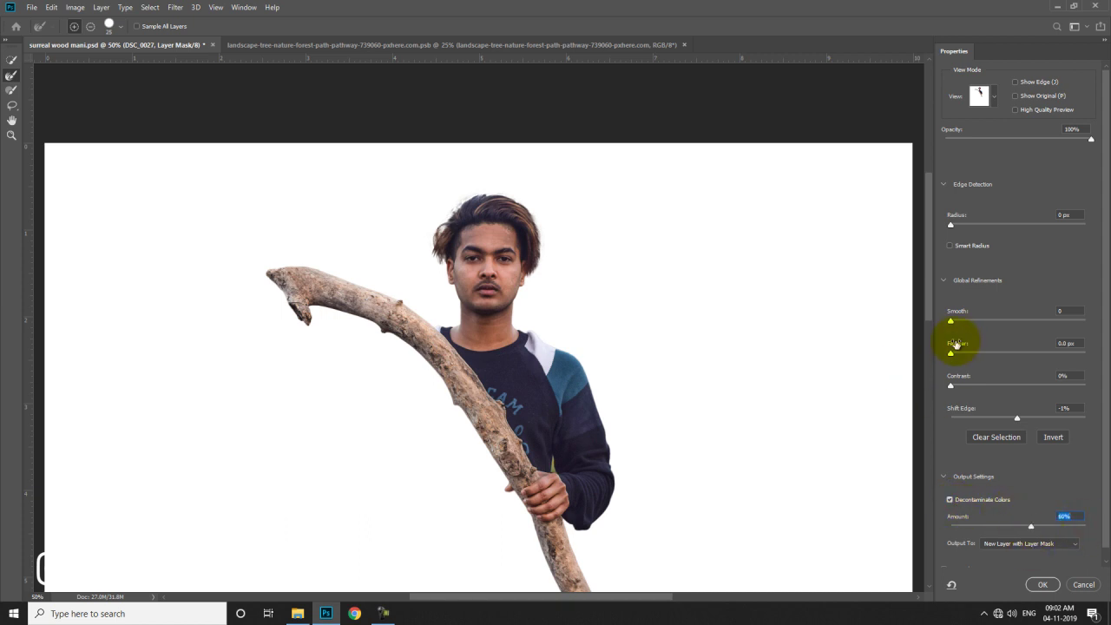
pyautogui.click(1042, 584)
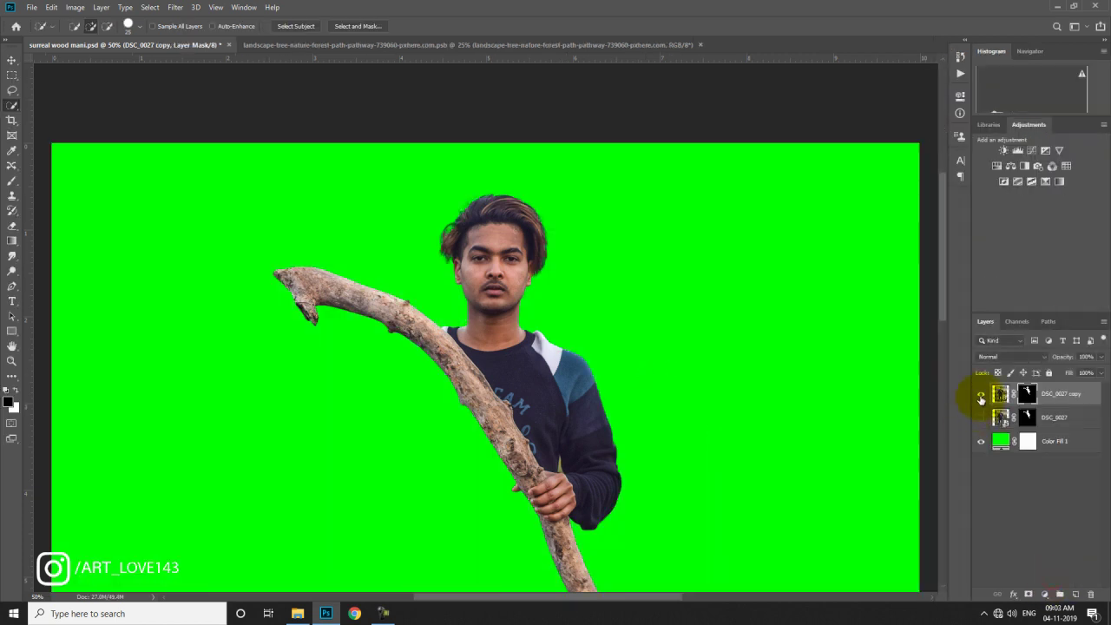
pyautogui.click(981, 416)
# Step: Apply the DSC_0027 copy layer's mask permanently, keeping the original DSC_0027 layer hidden
pyautogui.hotkey('ctrl', '-')
pyautogui.hotkey('ctrl', '-')
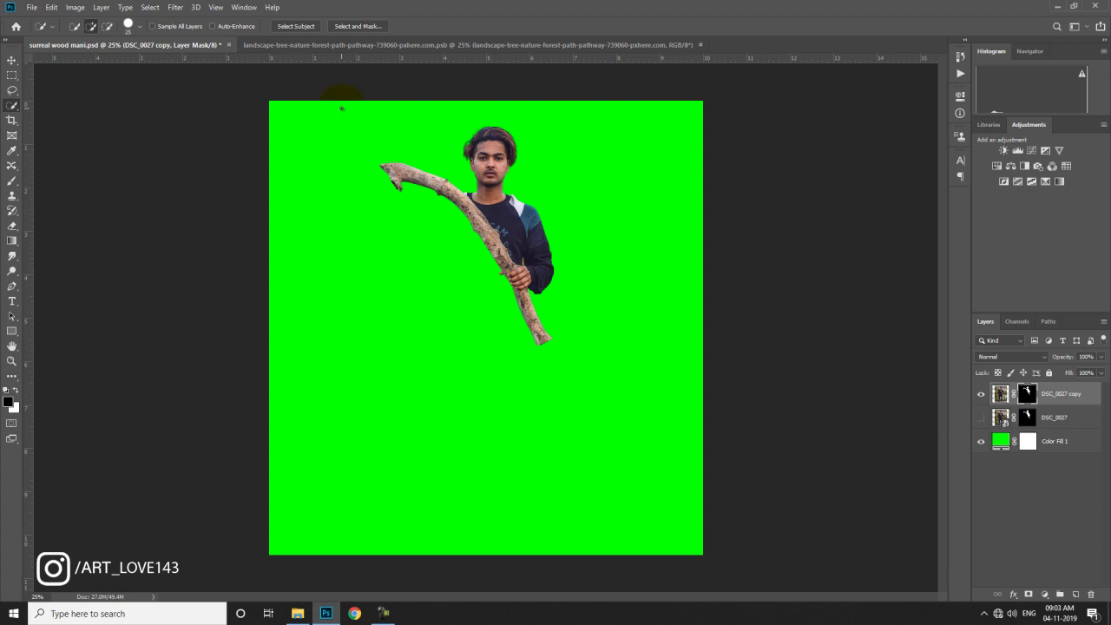
pyautogui.click(11, 60)
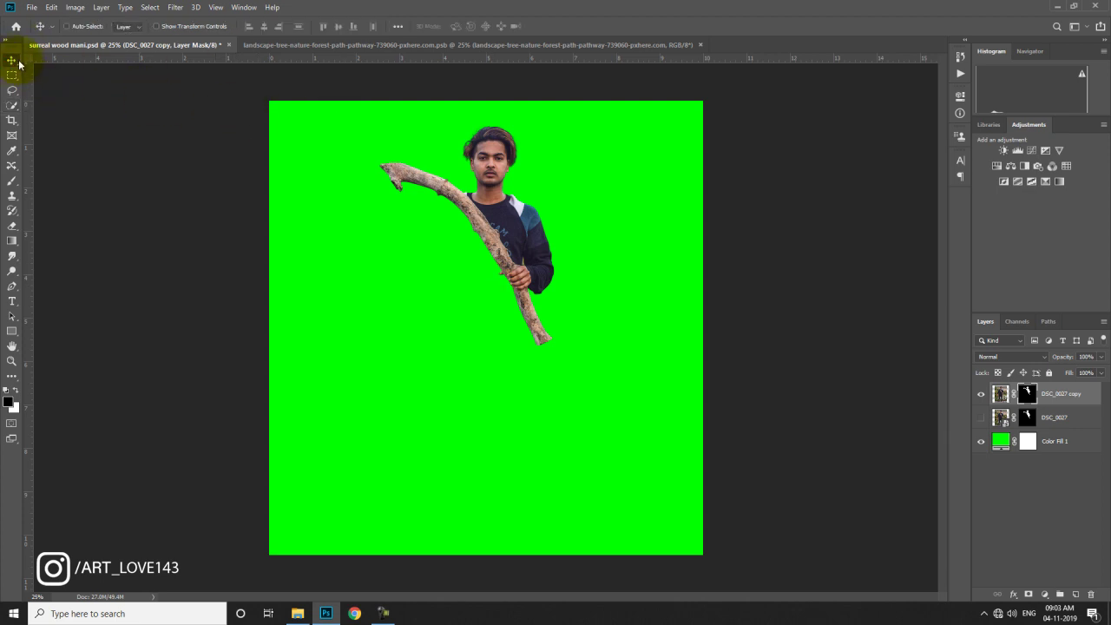
pyautogui.rightClick(1027, 393)
pyautogui.click(1029, 427)
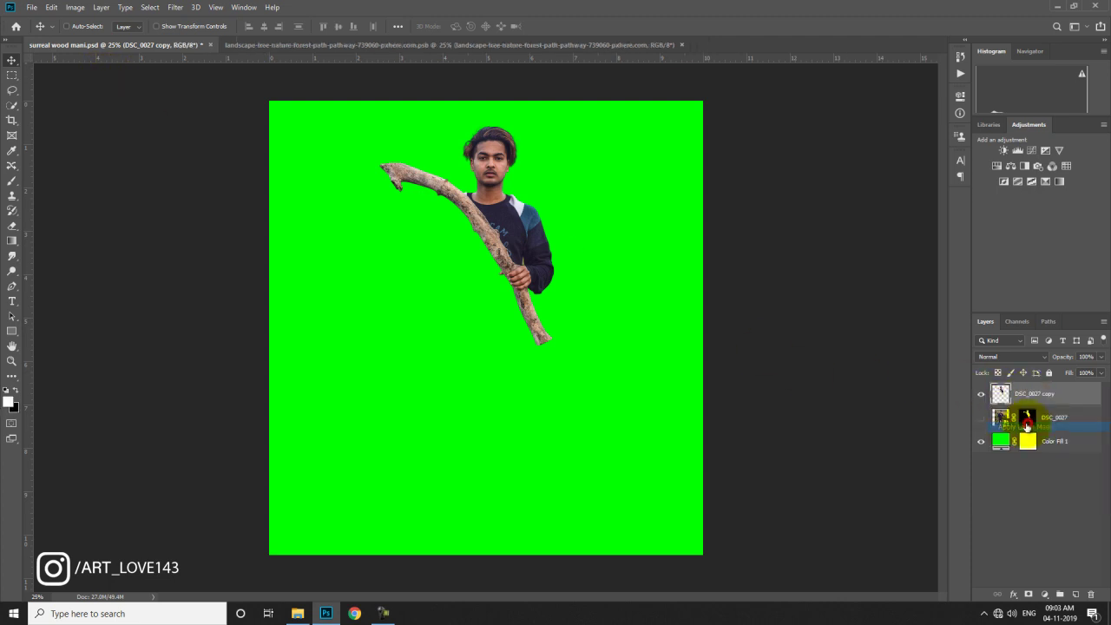
pyautogui.click(980, 419)
# Step: Zoom in to 300% on the man's face and set the Mixer Brush size to 29 px
pyautogui.scroll(3, 618, 191)
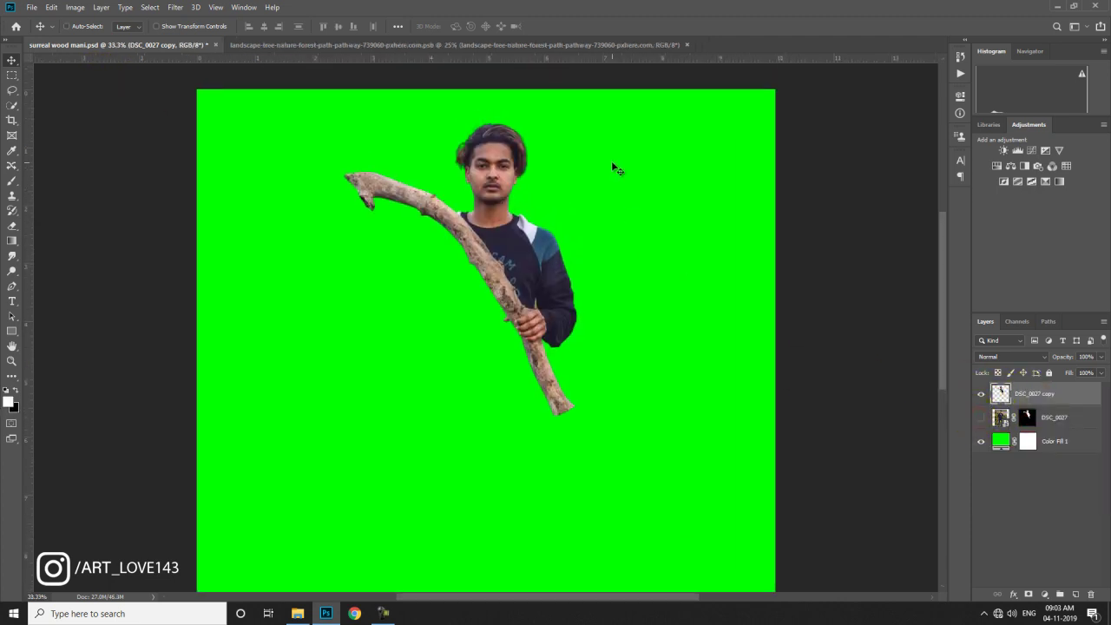
pyautogui.scroll(5, 761, 243)
pyautogui.moveTo(749, 235)
pyautogui.mouseDown()
pyautogui.moveTo(457, 447)
pyautogui.moveTo(482, 370)
pyautogui.mouseUp()
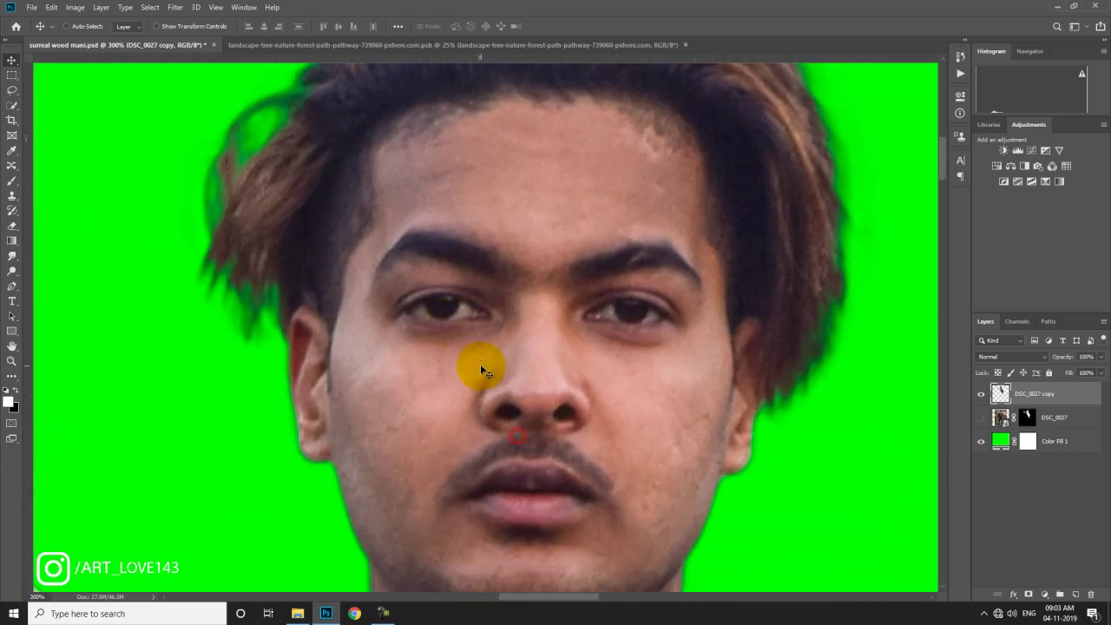
pyautogui.click(12, 182)
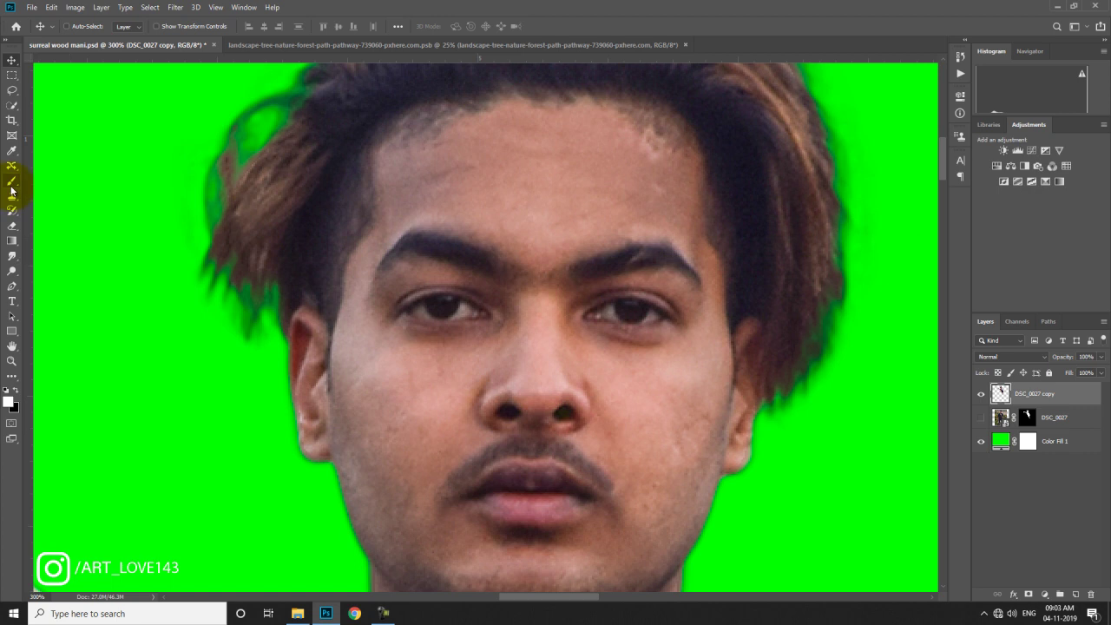
pyautogui.click(79, 217)
pyautogui.rightClick(526, 211)
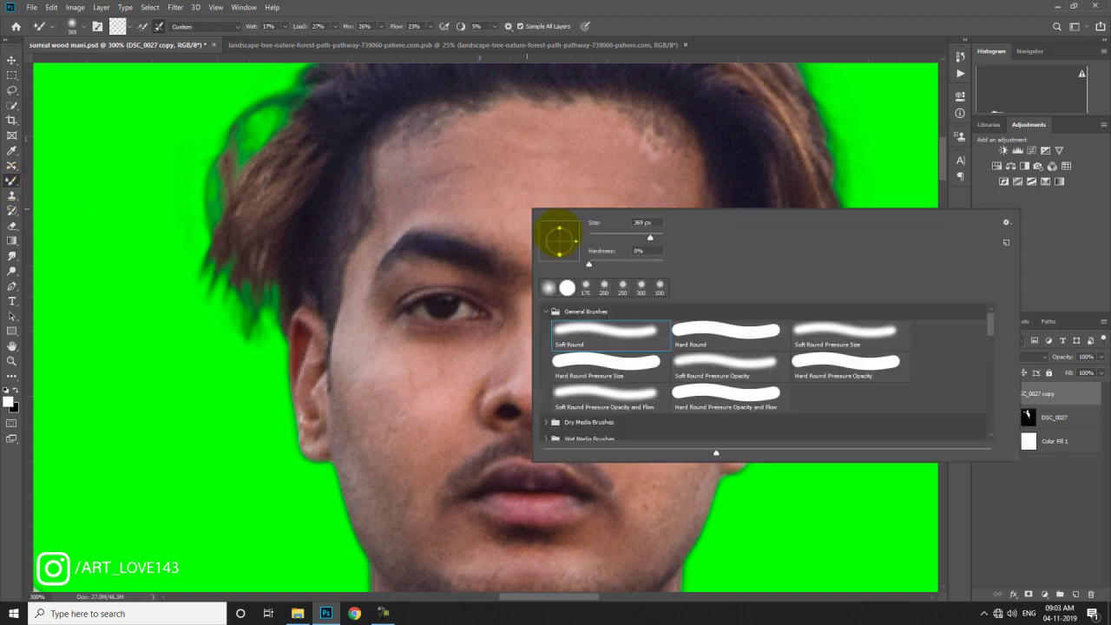
pyautogui.click(642, 223)
pyautogui.write('29')
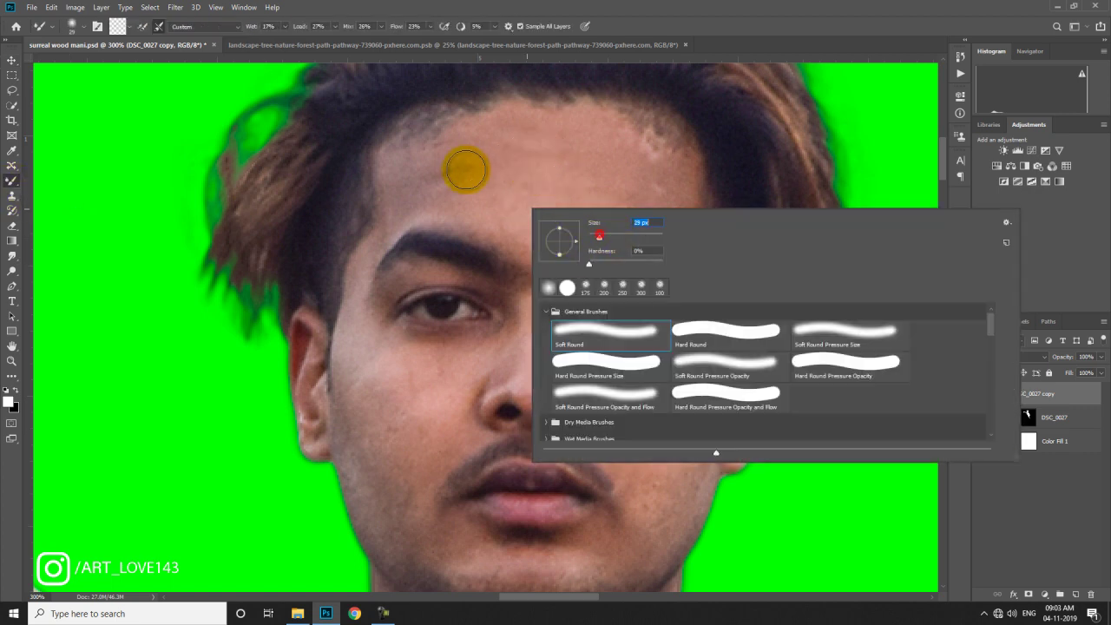
pyautogui.click(460, 165)
pyautogui.moveTo(501, 167)
pyautogui.mouseDown()
pyautogui.moveTo(501, 241)
pyautogui.moveTo(673, 203)
pyautogui.mouseUp()
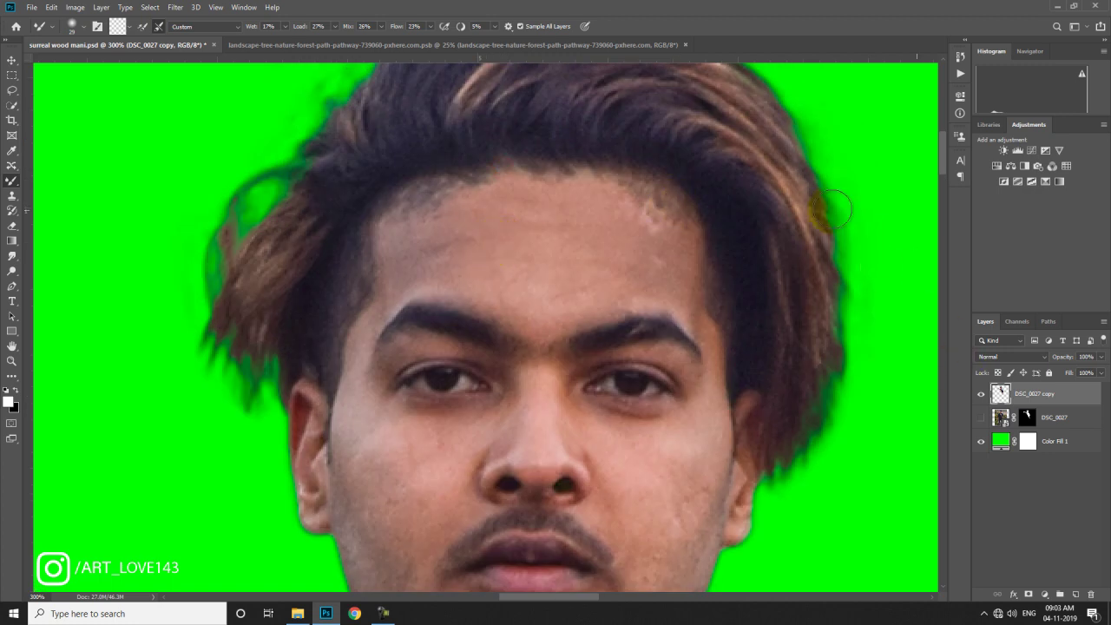
pyautogui.click(15, 197)
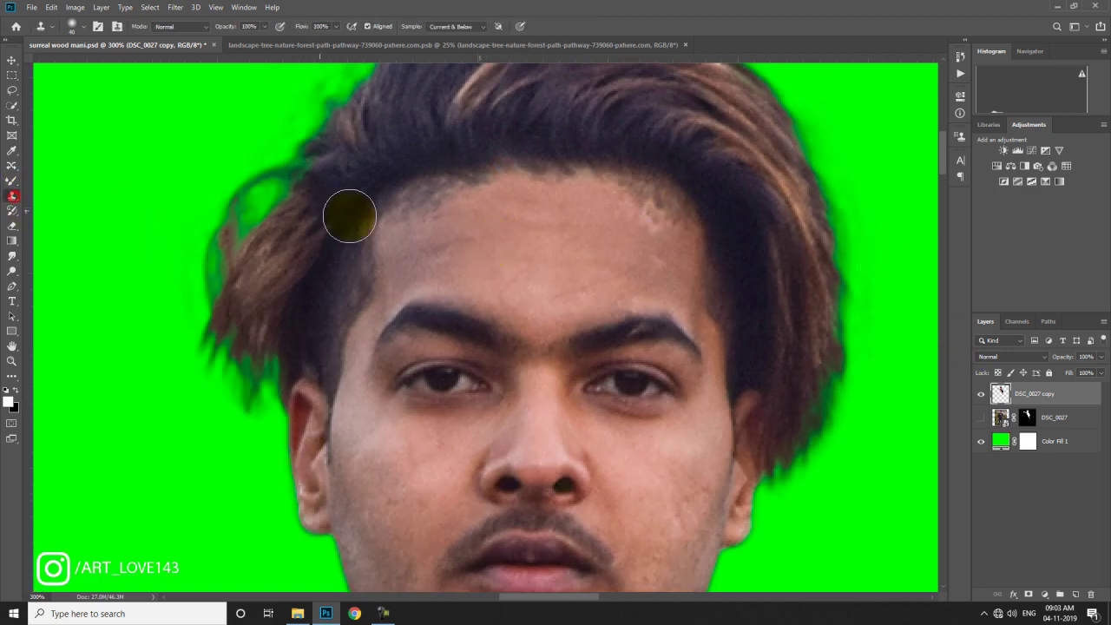
# Step: Clone clean skin over the pale blotches across the forehead and right hairline
pyautogui.keyDown('alt'); pyautogui.click(498, 209); pyautogui.keyUp('alt')
pyautogui.moveTo(446, 216); pyautogui.dragTo(443, 201)
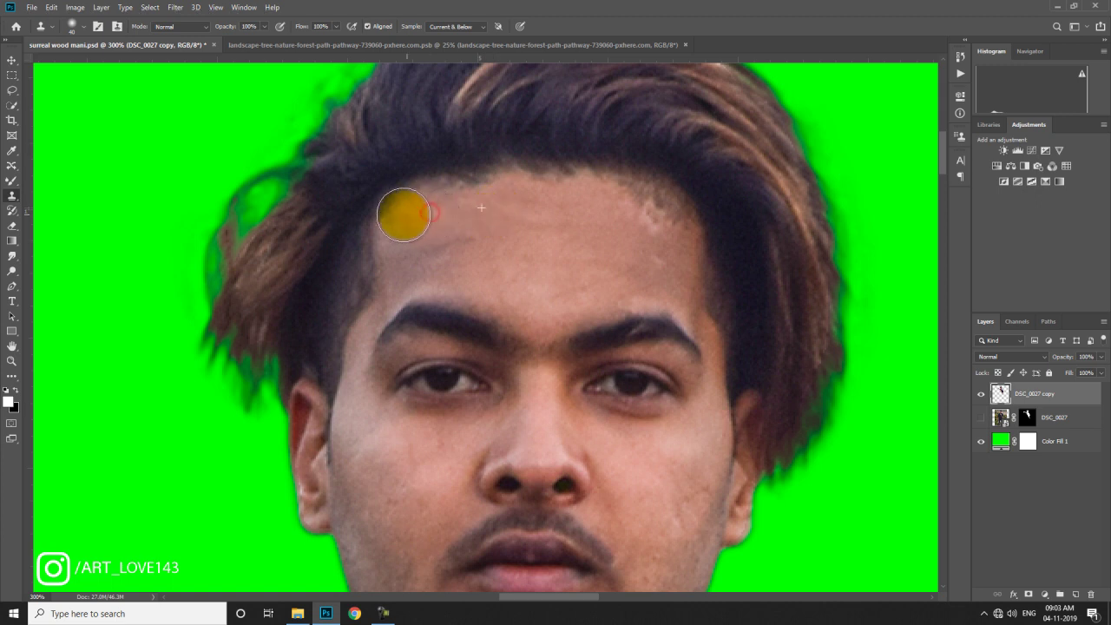
pyautogui.keyDown('alt'); pyautogui.click(486, 231); pyautogui.keyUp('alt')
pyautogui.click(468, 198)
pyautogui.click(539, 190)
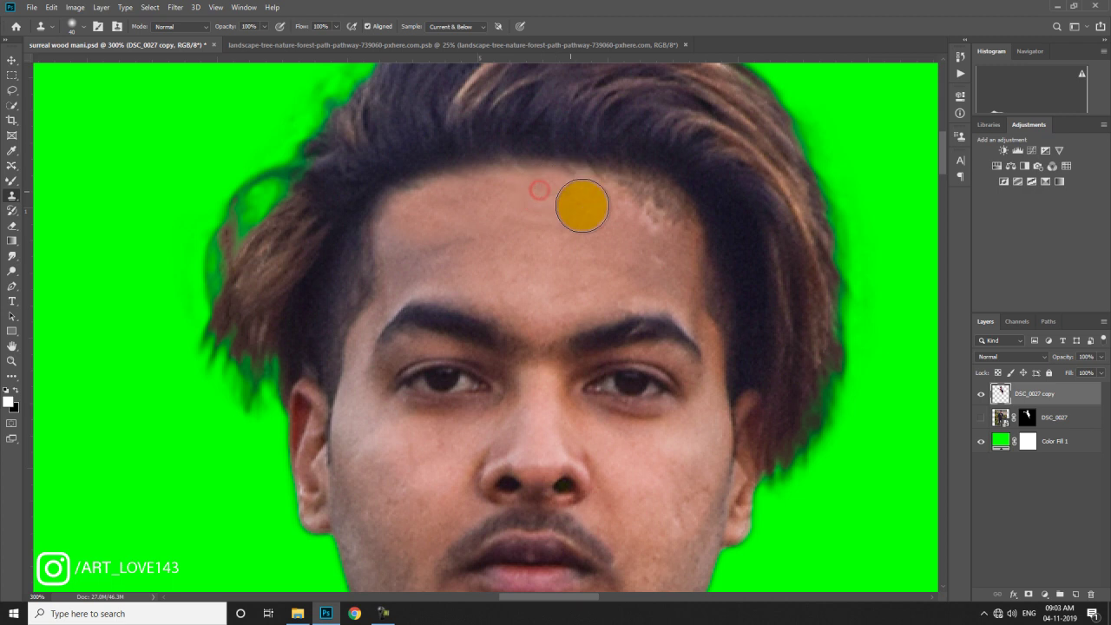
pyautogui.keyDown('alt'); pyautogui.click(582, 204); pyautogui.keyUp('alt')
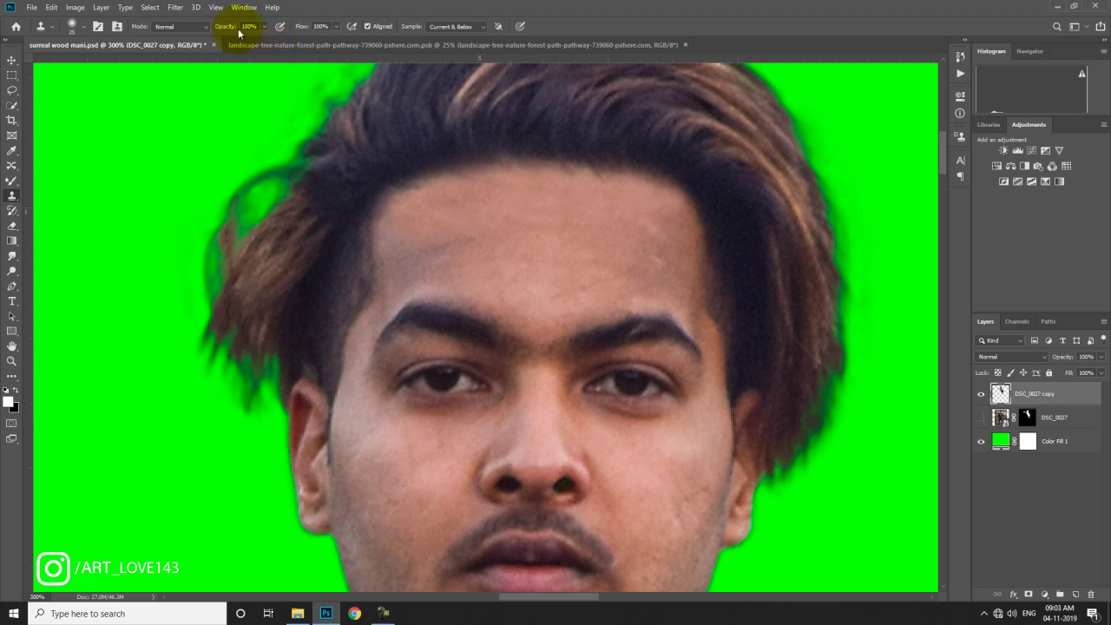
# Step: At 65% Clone Stamp opacity, blend away the remaining left and centre forehead patches
pyautogui.keyDown('alt'); pyautogui.click(675, 261); pyautogui.keyUp('alt')
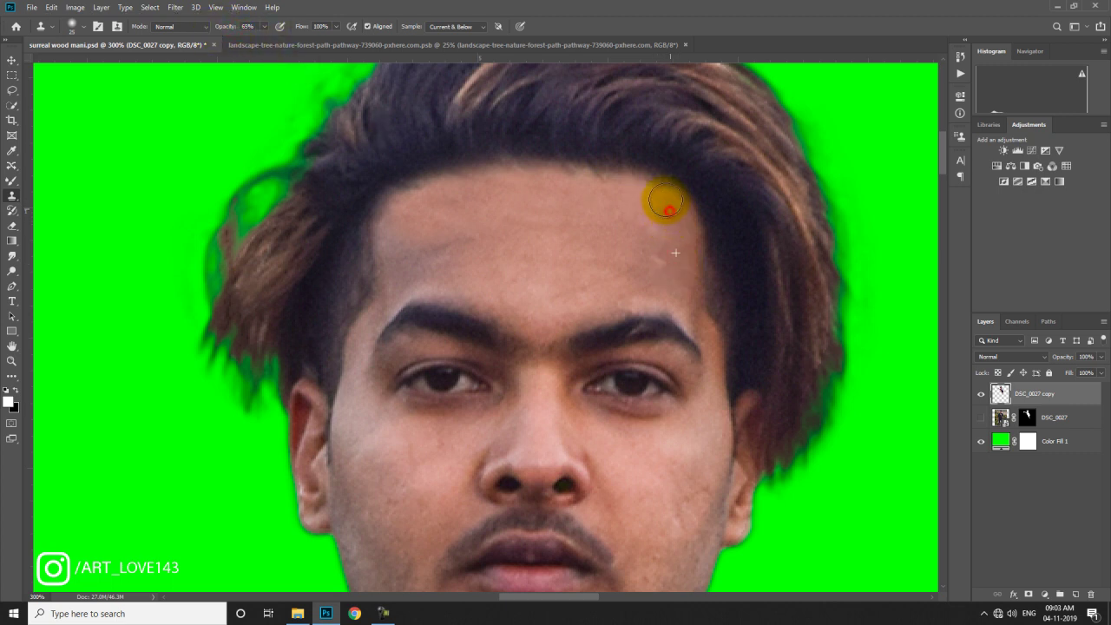
pyautogui.keyDown('alt'); pyautogui.click(561, 231); pyautogui.keyUp('alt')
pyautogui.click(503, 235)
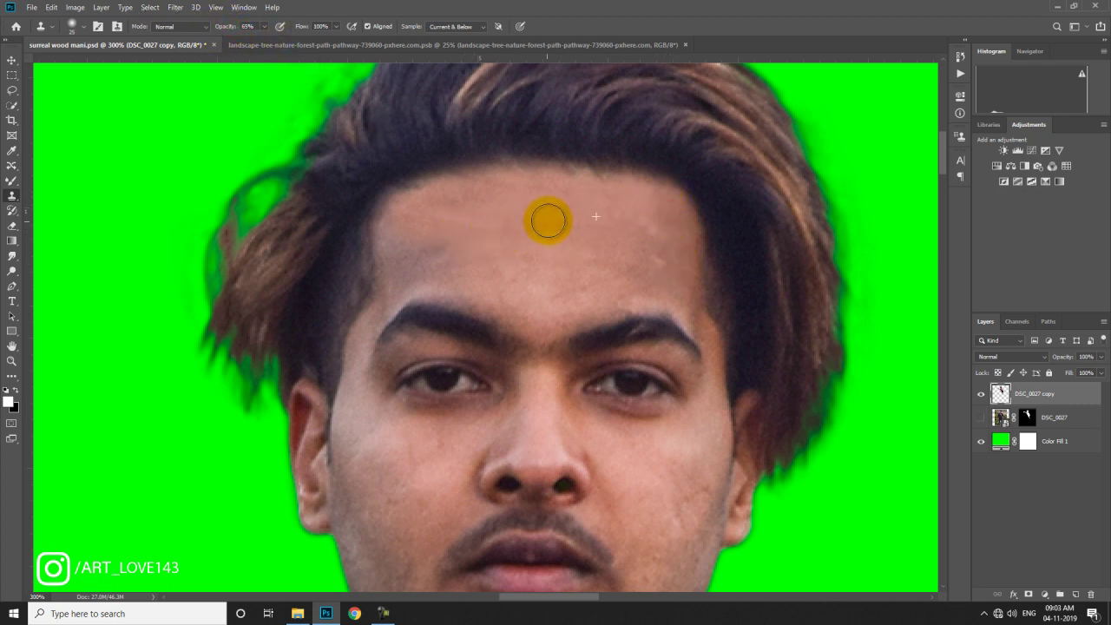
pyautogui.keyDown('alt'); pyautogui.click(408, 254); pyautogui.keyUp('alt')
pyautogui.click(396, 254)
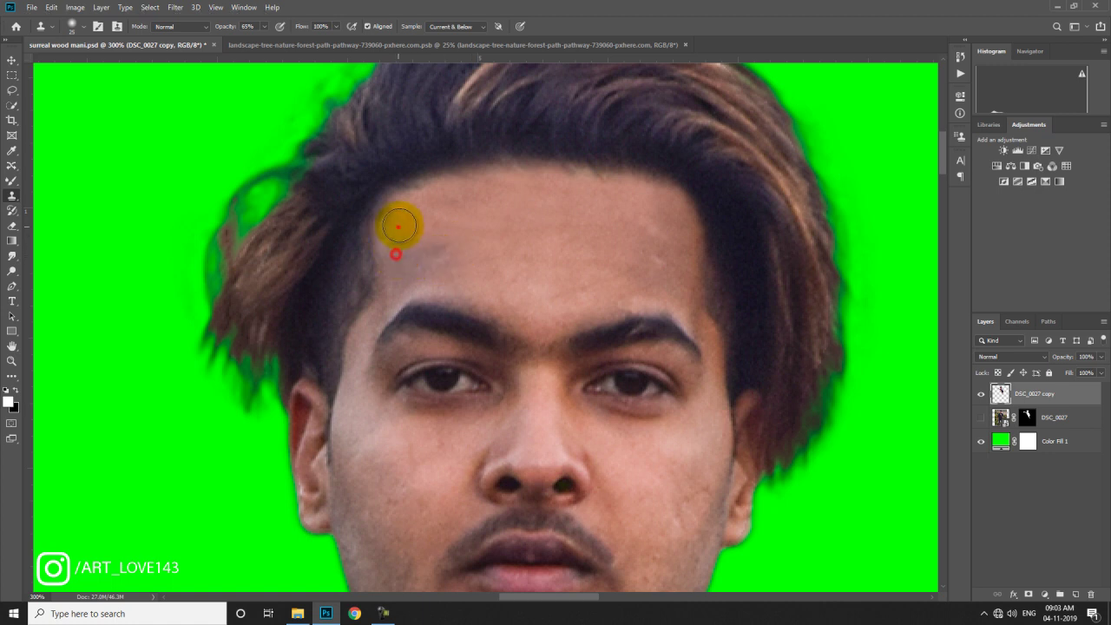
pyautogui.click(436, 256)
pyautogui.click(464, 253)
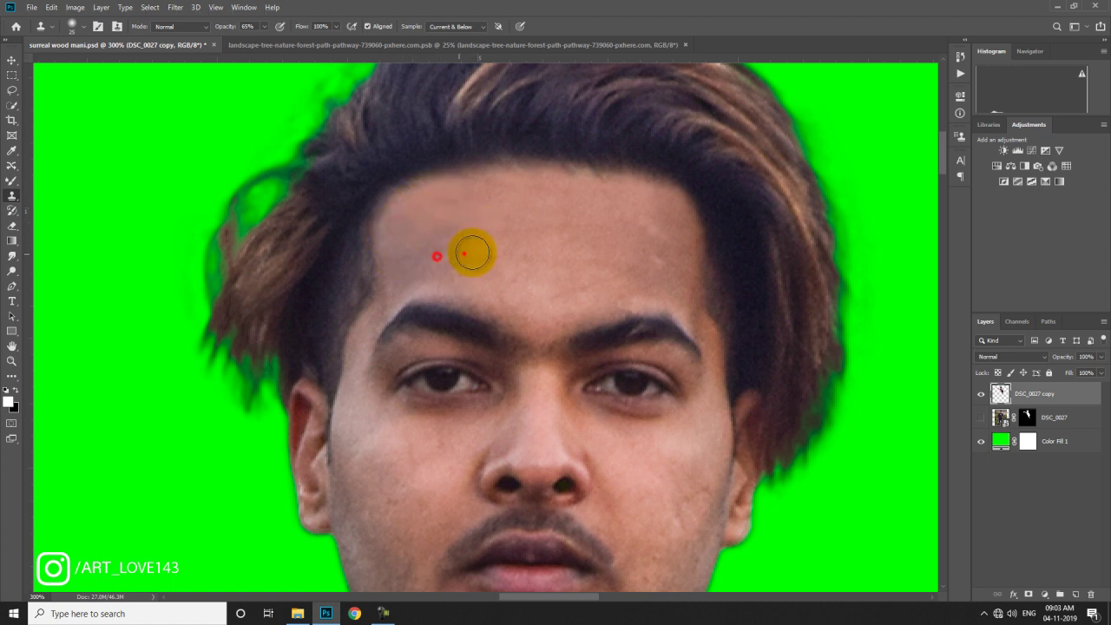
pyautogui.click(12, 181)
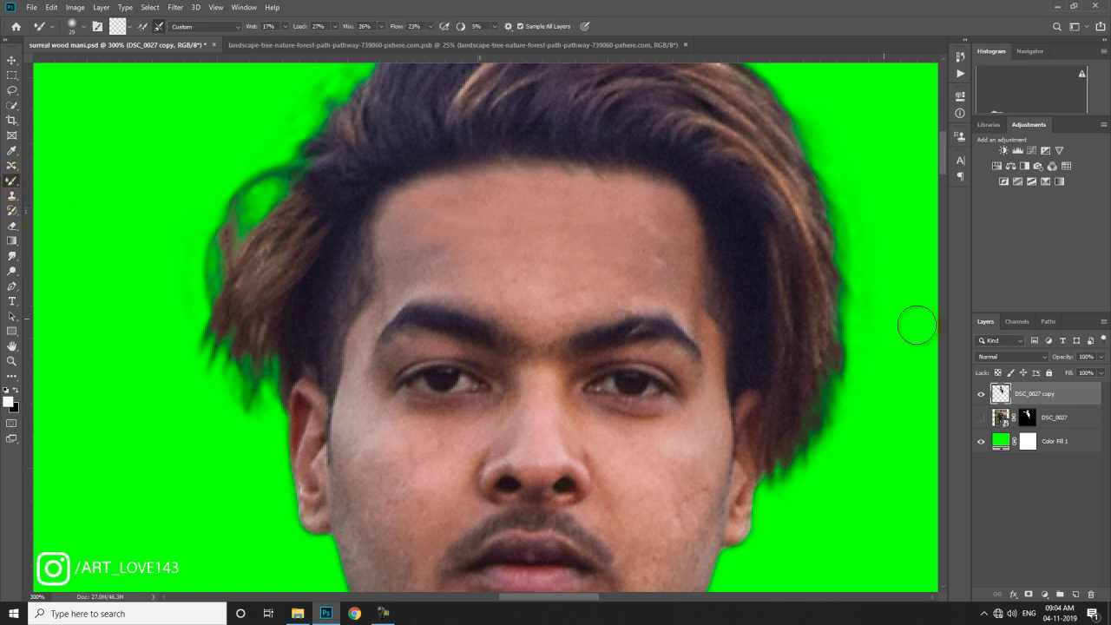
# Step: Duplicate the DSC_0027 copy layer as 'retouch' and set the brush to 127 px
pyautogui.moveTo(1030, 398); pyautogui.dragTo(1077, 594)
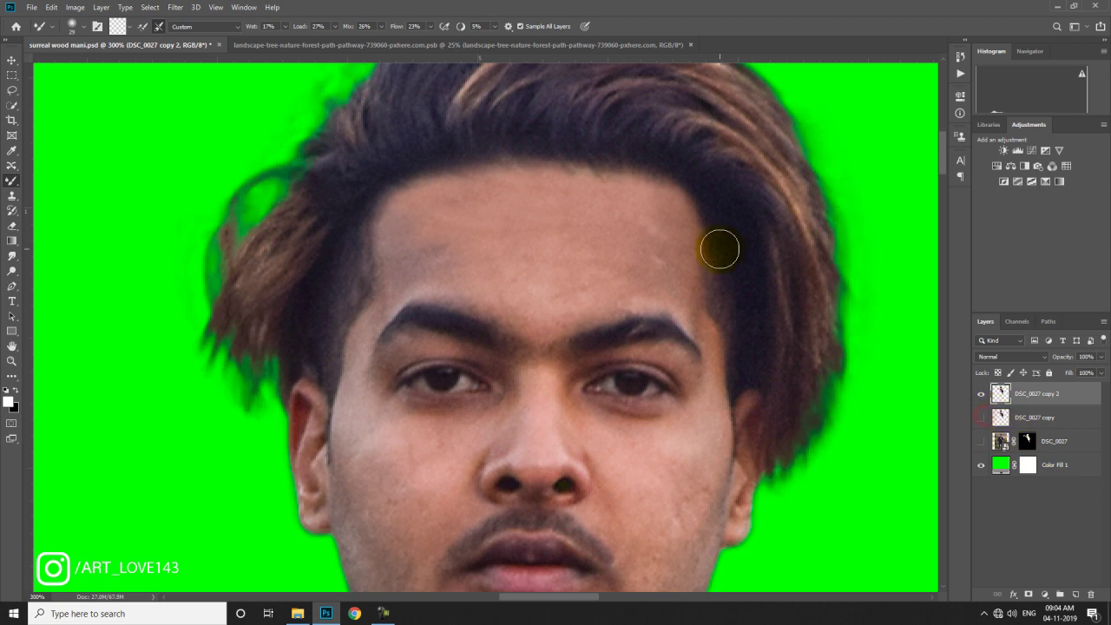
pyautogui.rightClick(546, 224)
pyautogui.click(647, 253)
pyautogui.click(507, 220)
pyautogui.click(1036, 391)
pyautogui.write('retouch')
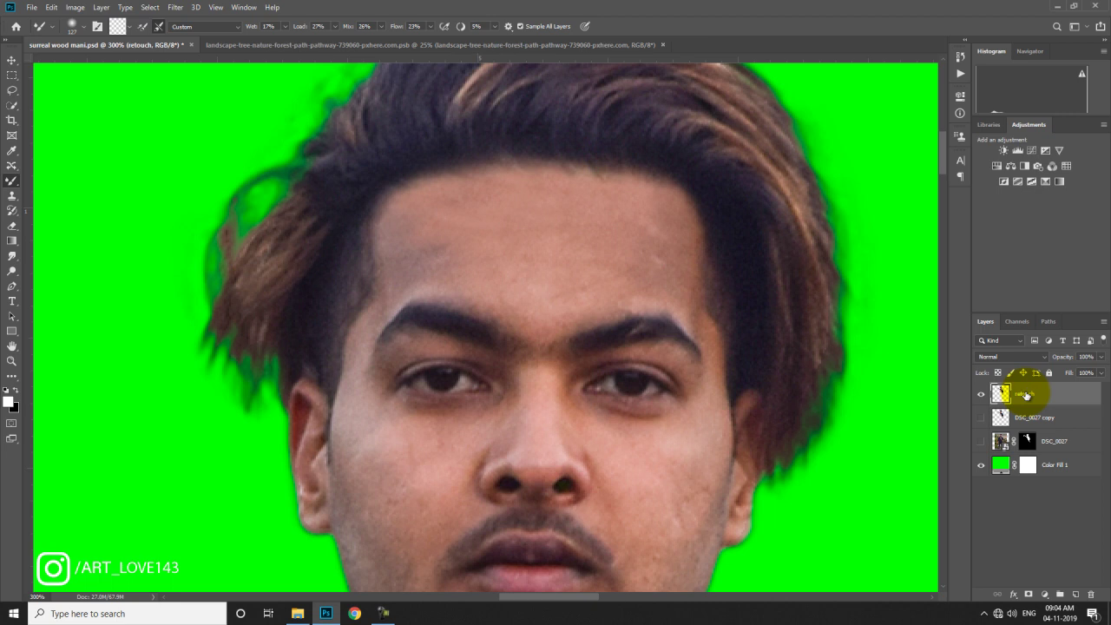
pyautogui.click(425, 247)
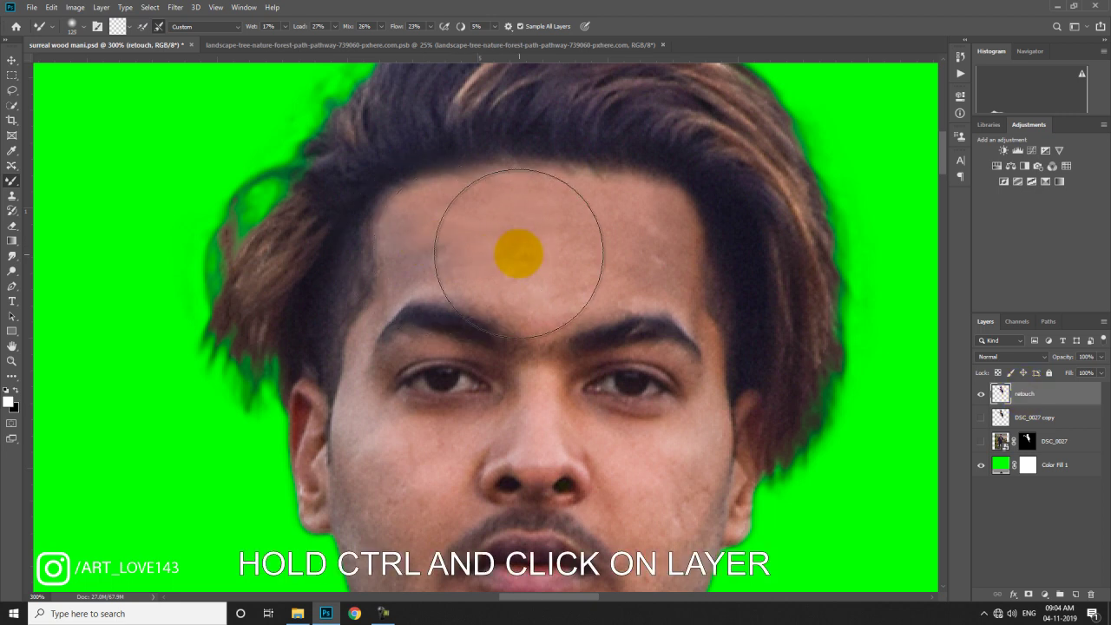
# Step: Load the man's outline as a selection and turn off Sample All Layers
pyautogui.click(964, 375)
pyautogui.keyDown('ctrl'); pyautogui.click(1001, 394); pyautogui.keyUp('ctrl')
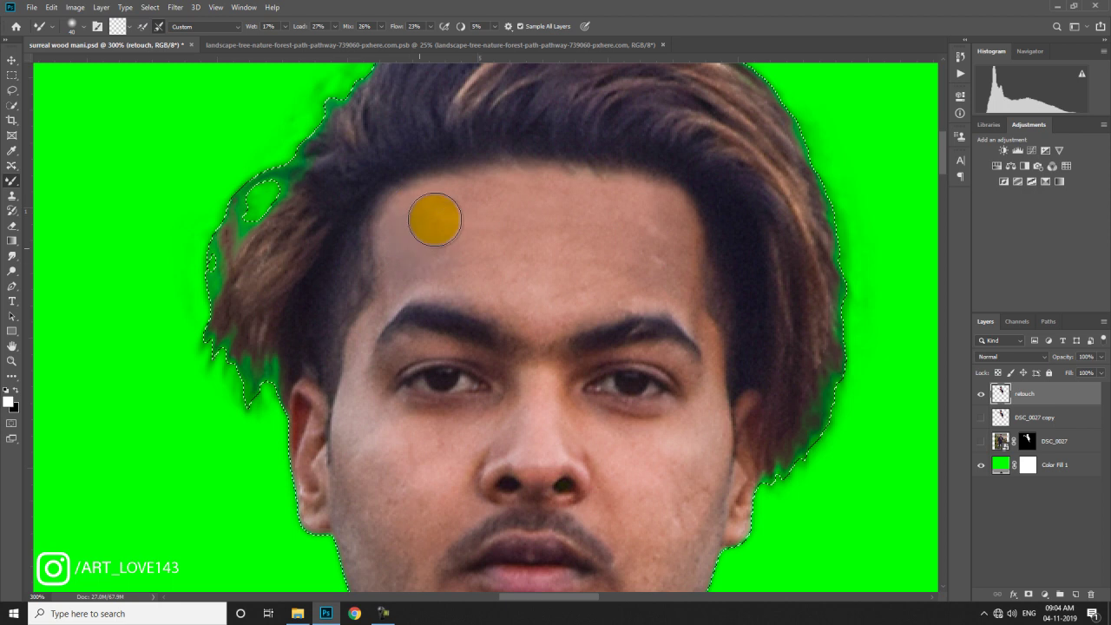
pyautogui.click(519, 27)
# Step: Smooth the forehead and both brows with the Mixer Brush
pyautogui.moveTo(408, 228); pyautogui.dragTo(443, 225)
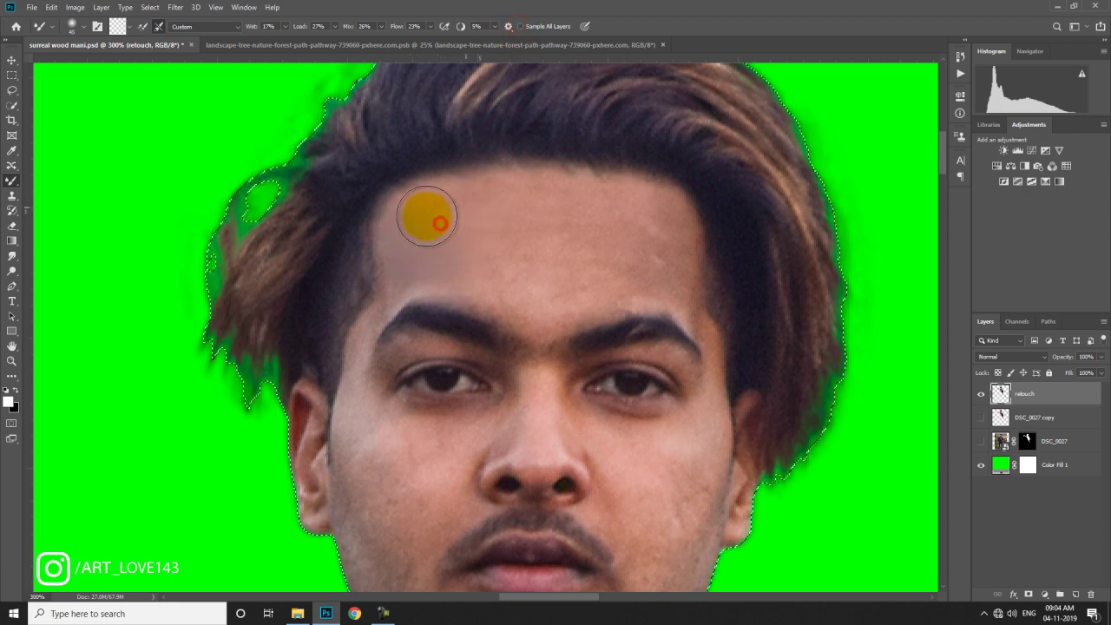
pyautogui.moveTo(442, 225)
pyautogui.mouseDown()
pyautogui.moveTo(487, 277)
pyautogui.moveTo(540, 307)
pyautogui.mouseUp()
pyautogui.moveTo(631, 277)
pyautogui.mouseDown()
pyautogui.moveTo(556, 291)
pyautogui.moveTo(528, 266)
pyautogui.mouseUp()
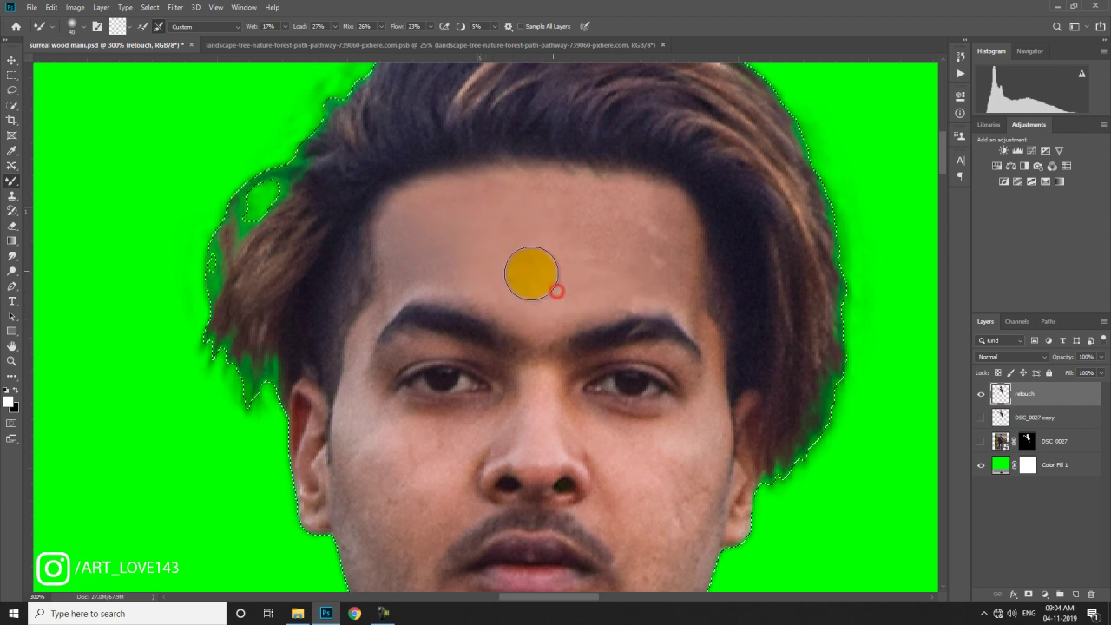
pyautogui.moveTo(478, 191)
pyautogui.mouseDown()
pyautogui.moveTo(599, 193)
pyautogui.moveTo(585, 189)
pyautogui.moveTo(680, 236)
pyautogui.moveTo(673, 224)
pyautogui.mouseUp()
pyautogui.moveTo(701, 295); pyautogui.dragTo(692, 254)
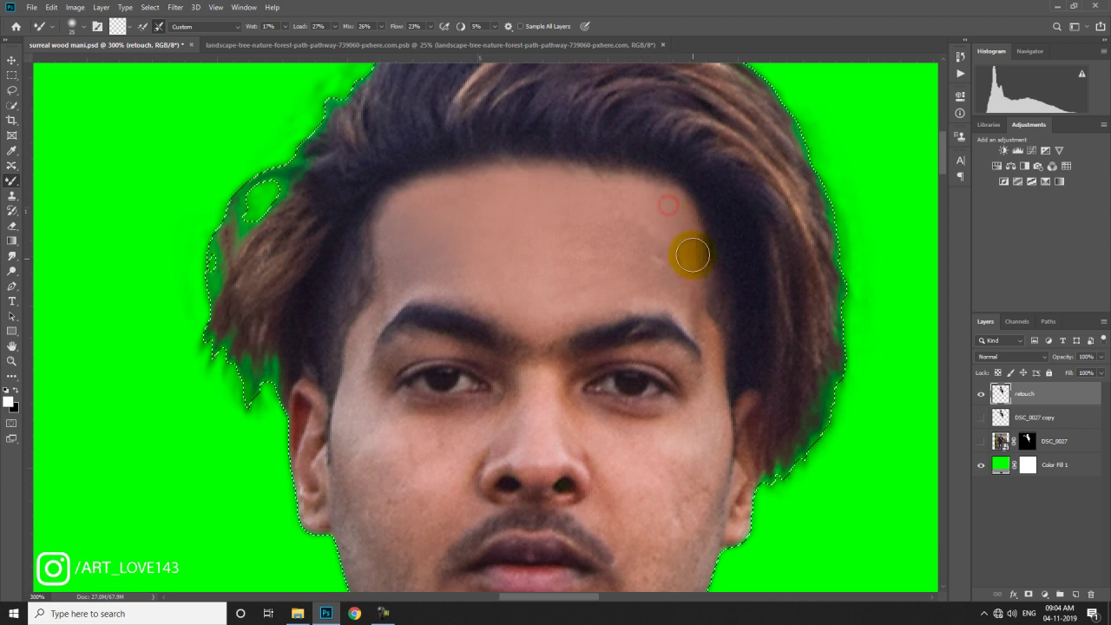
pyautogui.moveTo(701, 323); pyautogui.dragTo(561, 308)
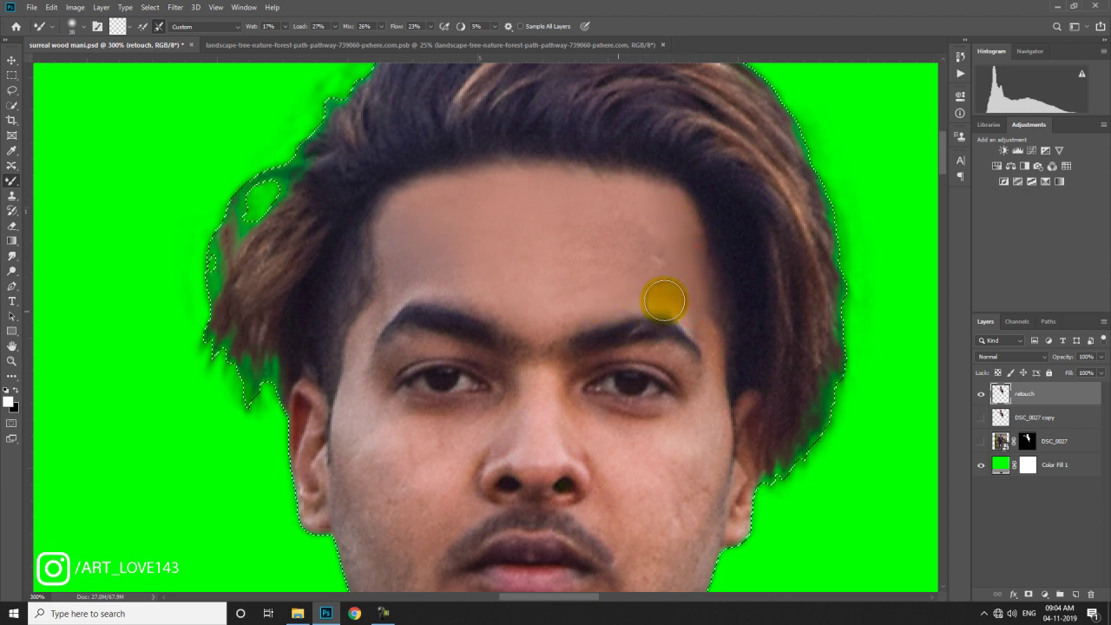
pyautogui.moveTo(581, 242)
pyautogui.mouseDown()
pyautogui.moveTo(604, 235)
pyautogui.moveTo(572, 233)
pyautogui.mouseUp()
pyautogui.moveTo(513, 303); pyautogui.dragTo(390, 287)
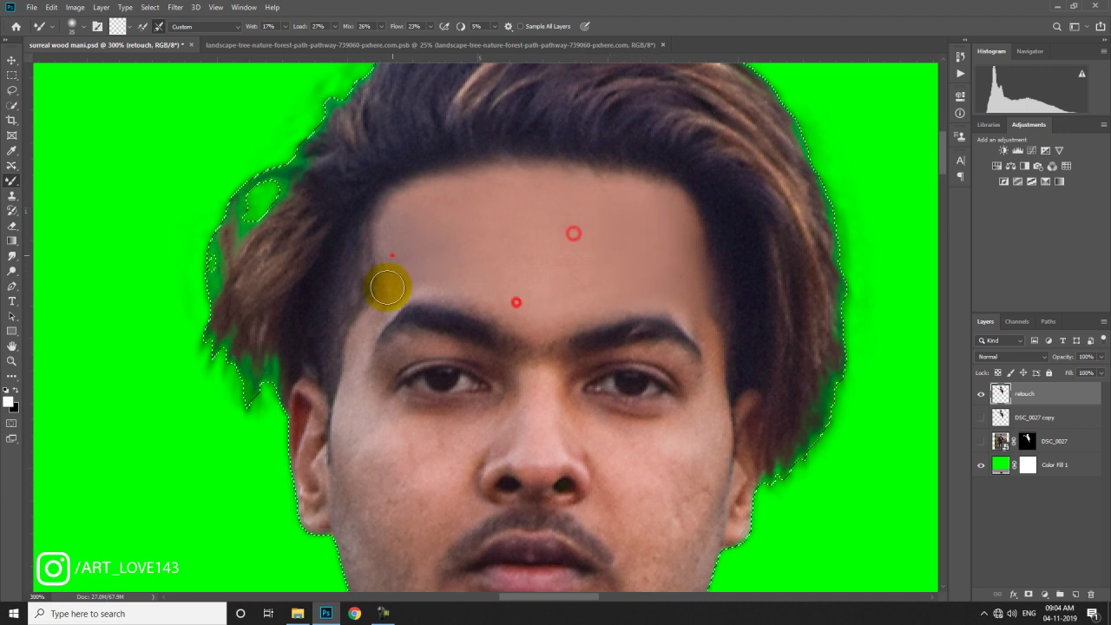
# Step: Smooth the temple, both cheeks and the skin under the left eye
pyautogui.scroll(-2, 356, 379)
pyautogui.click(364, 311)
pyautogui.scroll(-2, 365, 348)
pyautogui.moveTo(355, 376); pyautogui.dragTo(379, 414)
pyautogui.moveTo(376, 300); pyautogui.dragTo(405, 310)
pyautogui.moveTo(397, 448); pyautogui.dragTo(406, 434)
pyautogui.moveTo(682, 179); pyautogui.dragTo(717, 250)
pyautogui.moveTo(650, 440); pyautogui.dragTo(712, 318)
pyautogui.moveTo(616, 343); pyautogui.dragTo(647, 344)
pyautogui.scroll(-1, 673, 405)
# Step: Smooth the nose bridge, chin, cheeks and skin beside the nose
pyautogui.moveTo(650, 459)
pyautogui.mouseDown()
pyautogui.moveTo(665, 404)
pyautogui.moveTo(557, 336)
pyautogui.mouseUp()
pyautogui.moveTo(558, 254); pyautogui.dragTo(560, 278)
pyautogui.moveTo(596, 303); pyautogui.dragTo(595, 322)
pyautogui.click(399, 356)
pyautogui.click(360, 433)
pyautogui.moveTo(455, 494); pyautogui.dragTo(457, 512)
pyautogui.moveTo(620, 484); pyautogui.dragTo(657, 422)
pyautogui.click(558, 335)
pyautogui.moveTo(513, 347); pyautogui.dragTo(489, 351)
# Step: Dab remaining spots around the nostrils, forehead, brow, cheeks and hair edge
pyautogui.click(513, 313)
pyautogui.click(555, 185)
pyautogui.click(699, 260)
pyautogui.click(449, 281)
pyautogui.click(316, 280)
pyautogui.click(422, 354)
# Step: Smooth the skin across the man's neck
pyautogui.hotkey('ctrl', '-')
pyautogui.scroll(-2, 427, 365)
pyautogui.click(465, 425)
pyautogui.click(479, 416)
pyautogui.click(564, 430)
pyautogui.click(607, 501)
pyautogui.click(454, 528)
pyautogui.moveTo(404, 503); pyautogui.dragTo(436, 524)
pyautogui.click(478, 486)
pyautogui.click(588, 459)
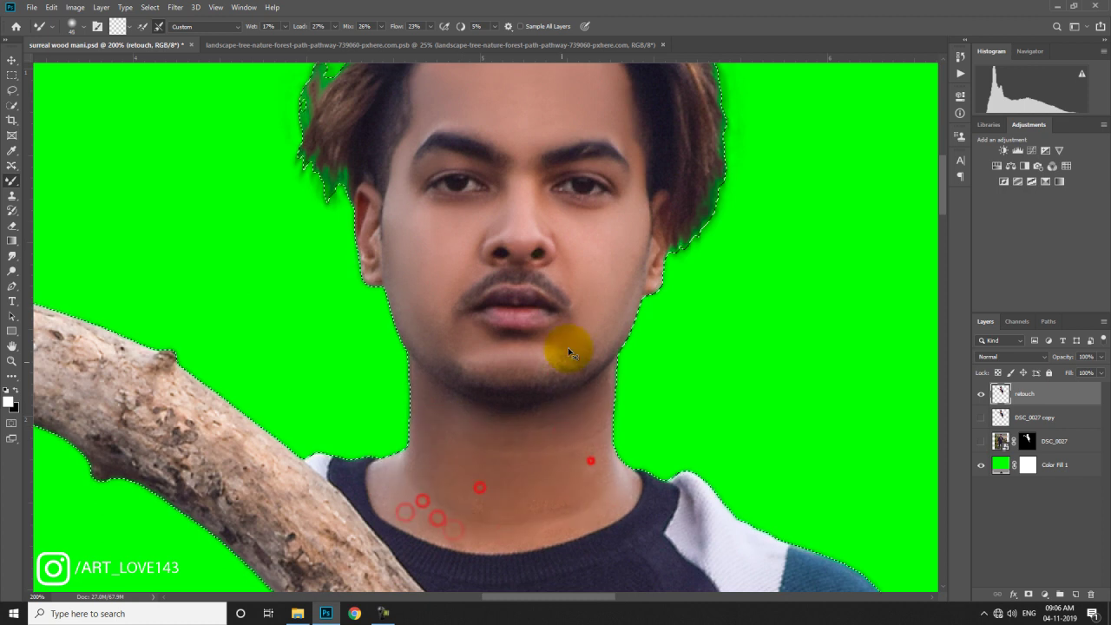
# Step: Smooth the hand holding the branch and a spot on the shoulder
pyautogui.hotkey('ctrl', '-')
pyautogui.hotkey('ctrl', '-')
pyautogui.moveTo(580, 443); pyautogui.dragTo(580, 503)
pyautogui.click(571, 282)
pyautogui.scroll(2, 607, 290)
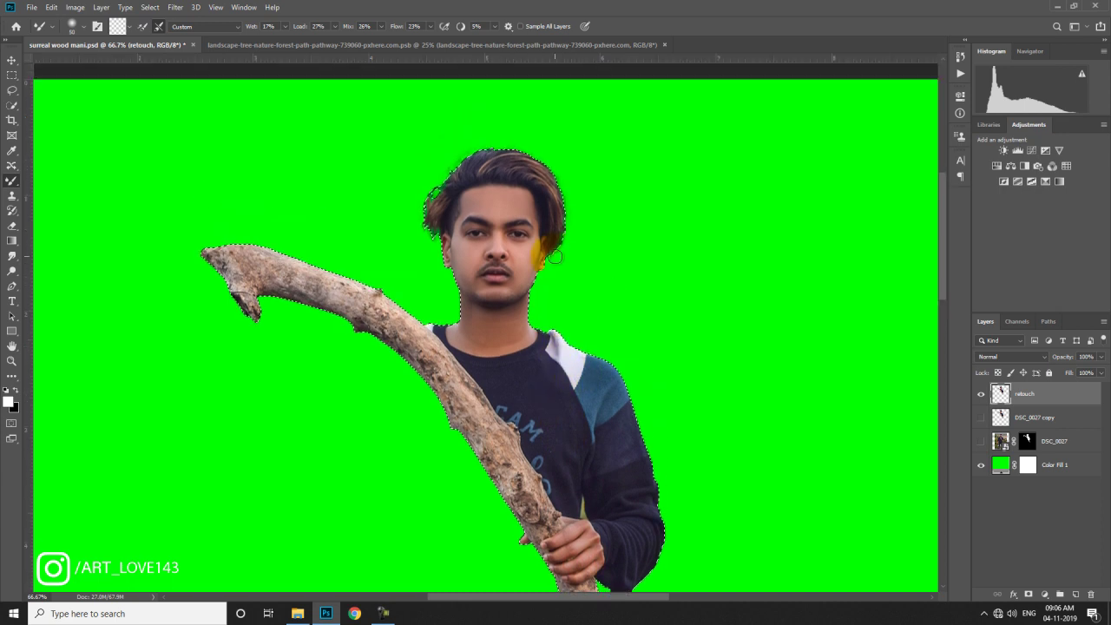
pyautogui.hotkey('ctrl', '0')
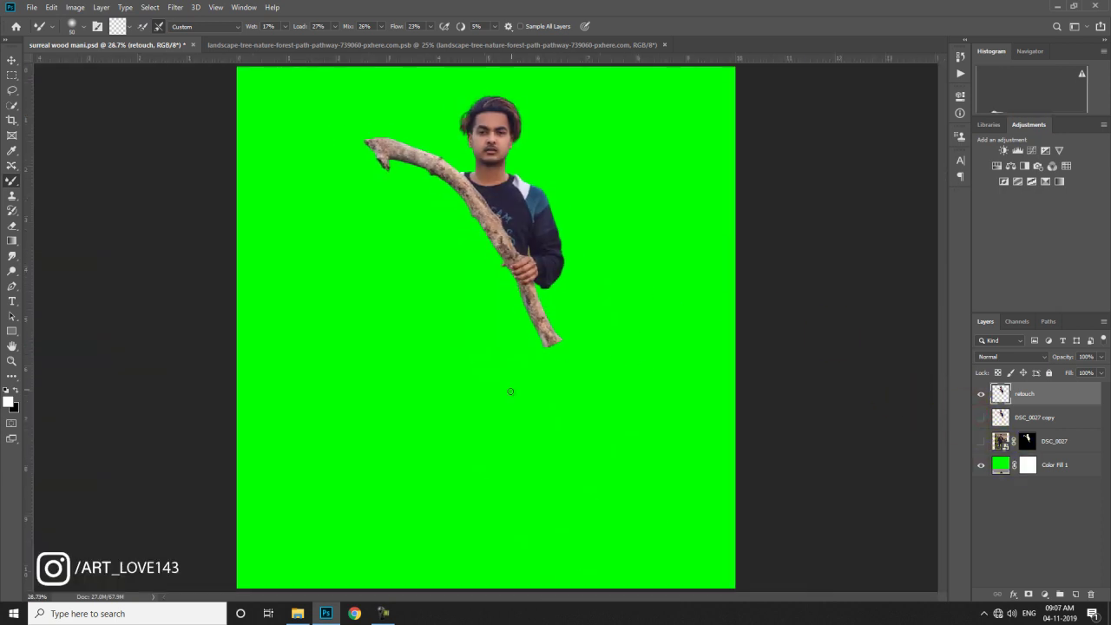
# Step: Drag the misty steven-ritzer forest photo from File Explorer into the composition
pyautogui.hotkey('ctrl', '-')
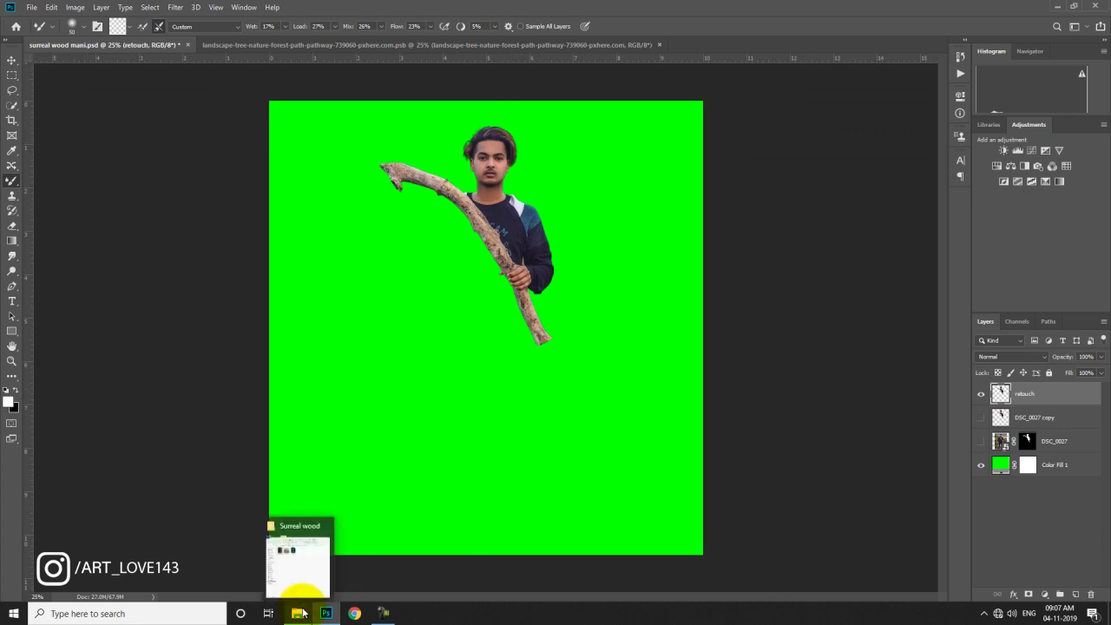
pyautogui.click(384, 614)
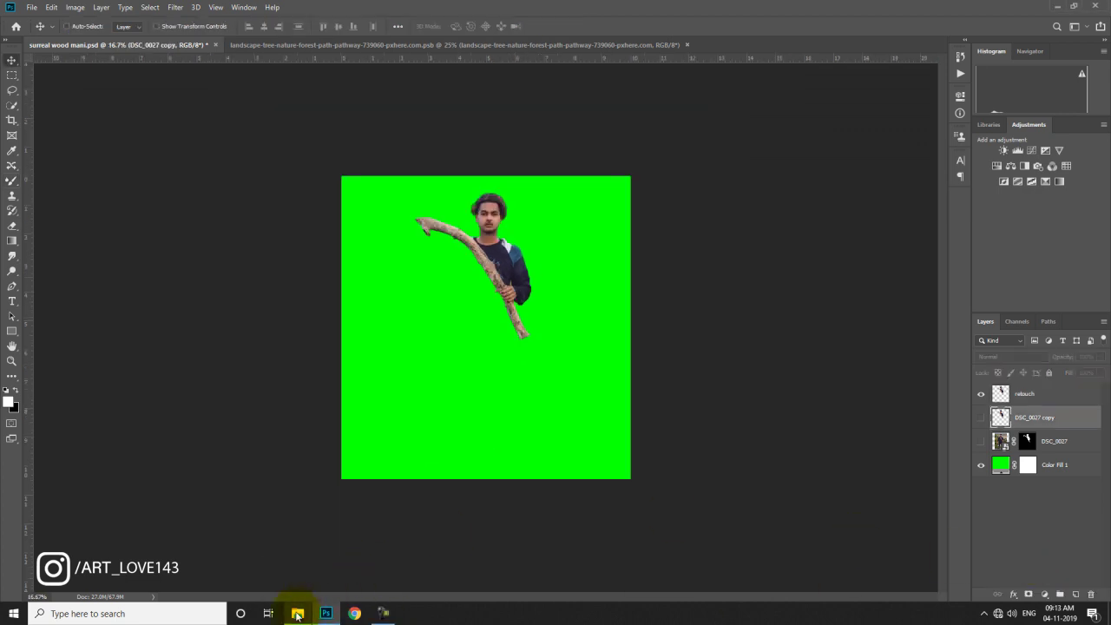
pyautogui.click(296, 613)
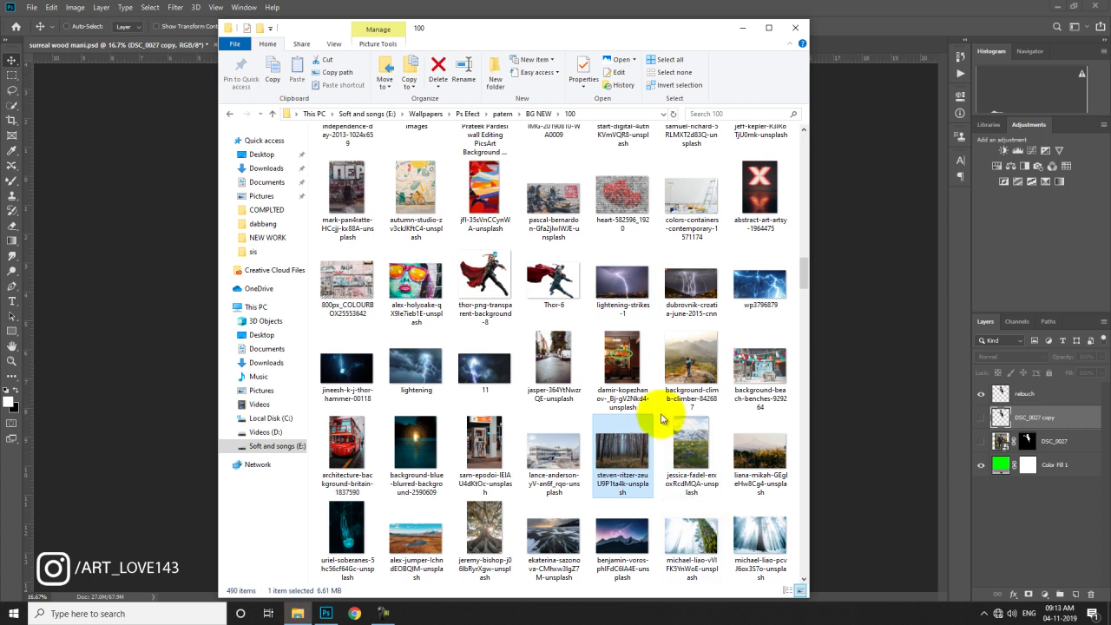
pyautogui.moveTo(627, 450); pyautogui.dragTo(865, 338)
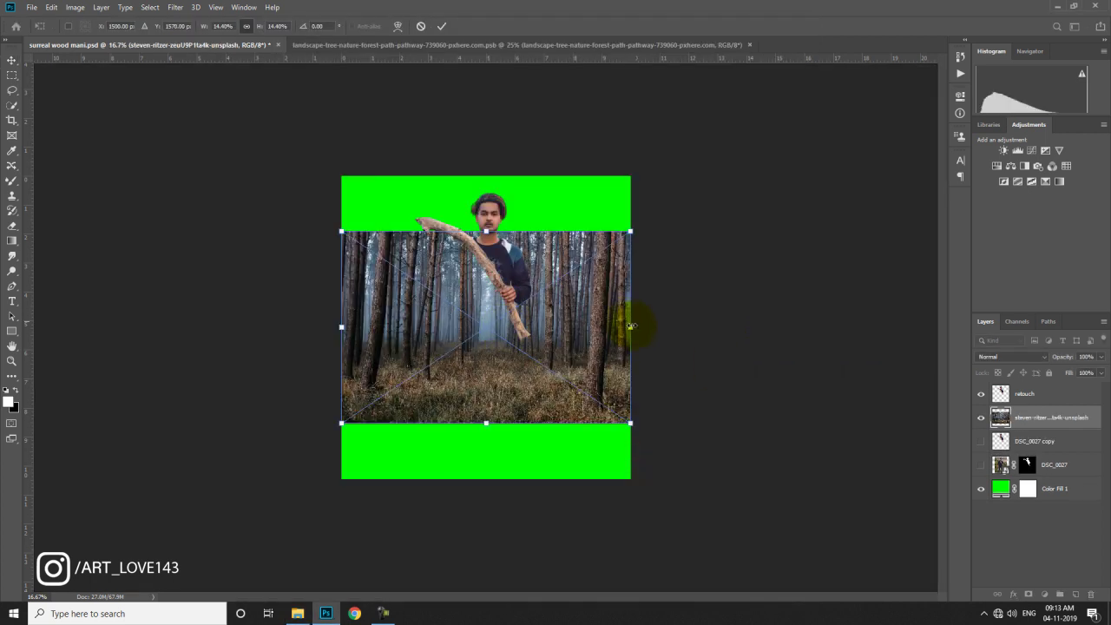
# Step: Scale the forest photo to 31.42% so it fills the canvas, and commit
pyautogui.moveTo(630, 328)
pyautogui.mouseDown()
pyautogui.moveTo(694, 329)
pyautogui.moveTo(584, 276)
pyautogui.moveTo(563, 315)
pyautogui.moveTo(578, 328)
pyautogui.mouseUp()
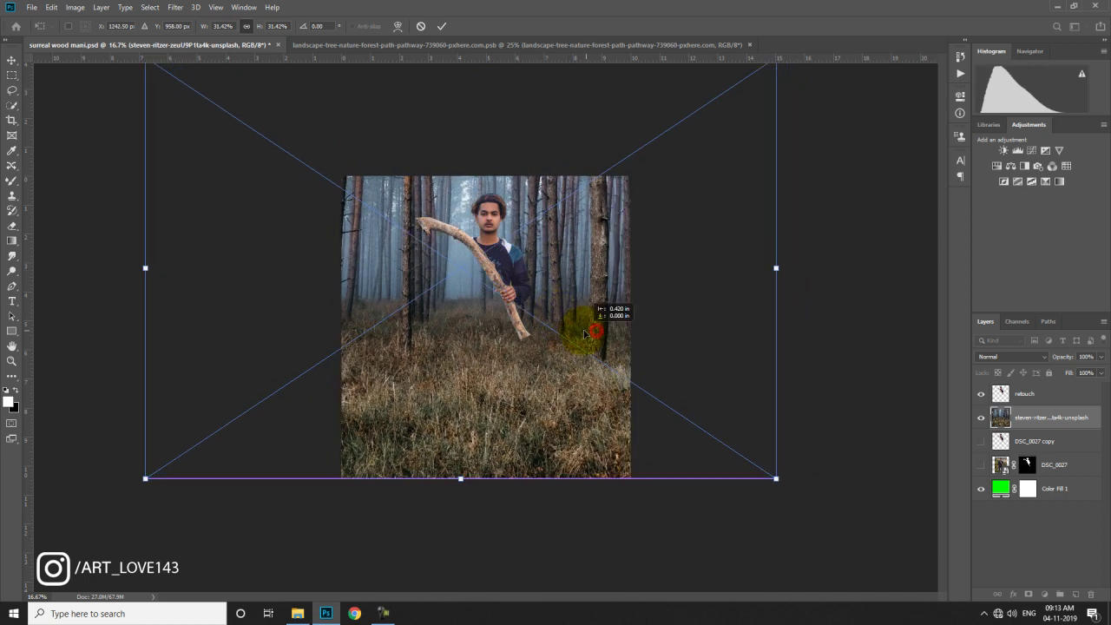
pyautogui.moveTo(776, 473)
pyautogui.mouseDown()
pyautogui.moveTo(759, 484)
pyautogui.moveTo(771, 474)
pyautogui.mouseUp()
pyautogui.moveTo(596, 390)
pyautogui.mouseDown()
pyautogui.moveTo(550, 385)
pyautogui.moveTo(571, 381)
pyautogui.moveTo(555, 395)
pyautogui.mouseUp()
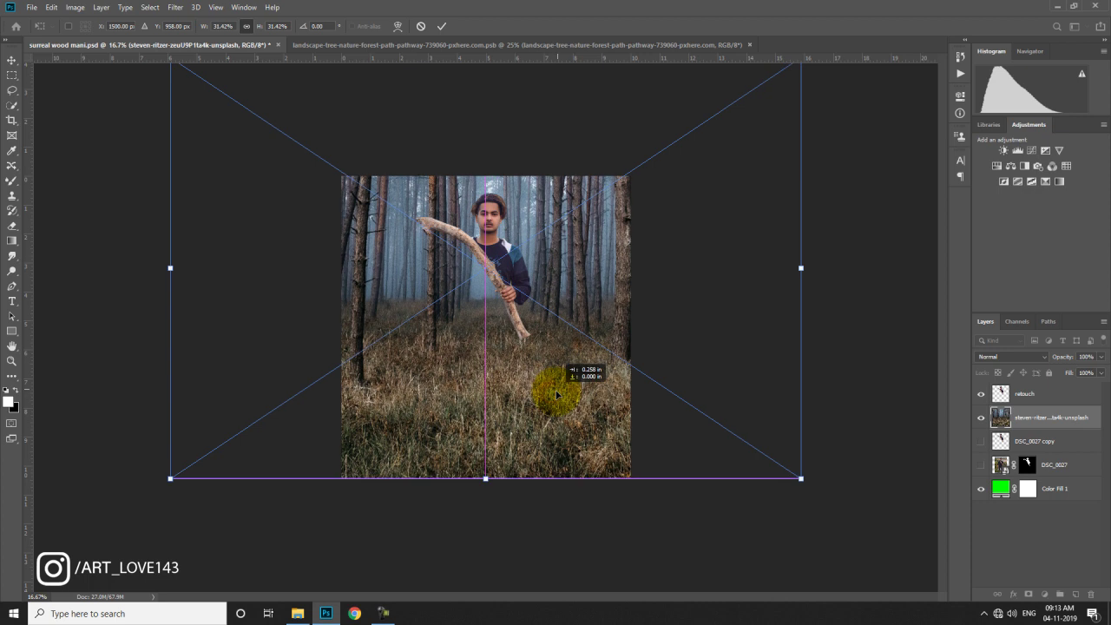
pyautogui.doubleClick(546, 364)
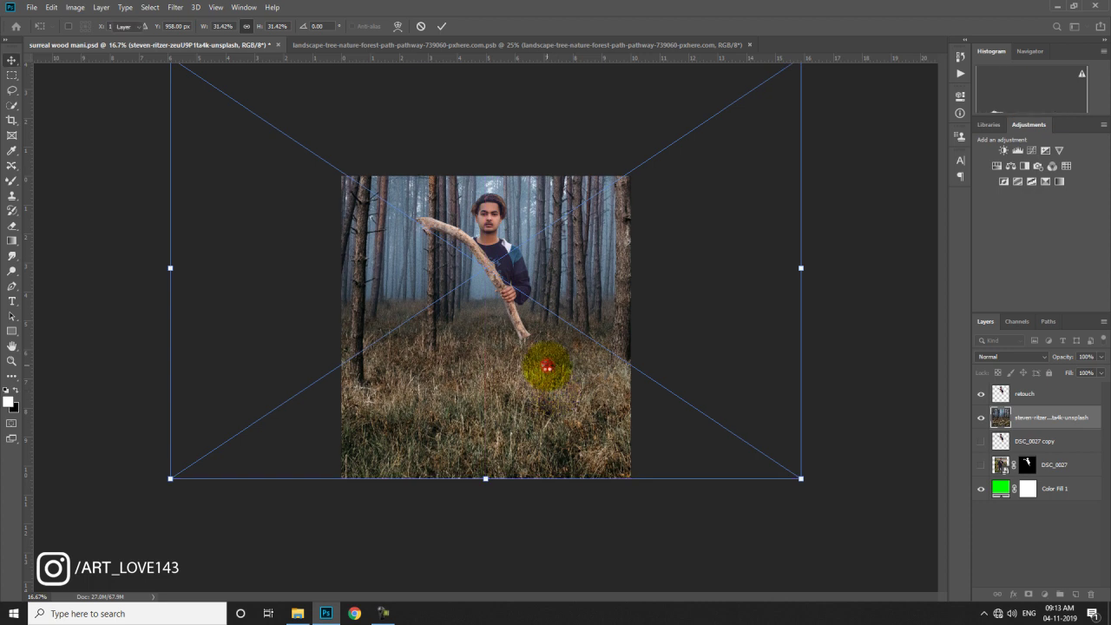
# Step: Convert the retouch layer to a smart object and reposition the man and forest
pyautogui.rightClick(1023, 393)
pyautogui.click(908, 273)
pyautogui.moveTo(517, 275); pyautogui.dragTo(512, 285)
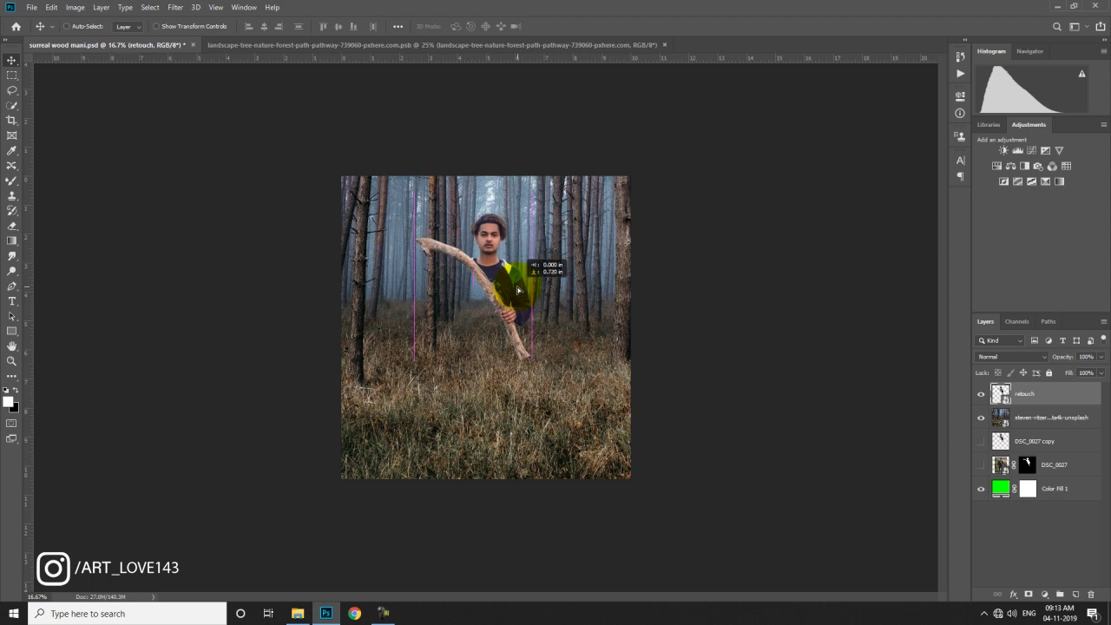
pyautogui.moveTo(674, 402); pyautogui.dragTo(581, 412)
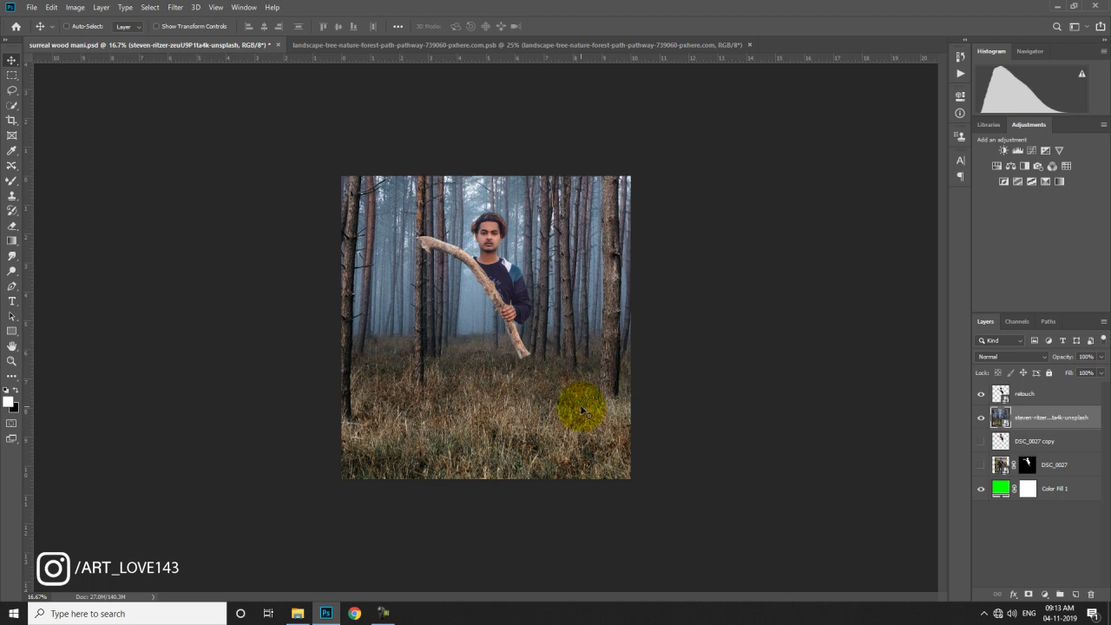
# Step: Apply a Tilt-Shift blur to the forest with the focus band lowered to the man
pyautogui.click(176, 7)
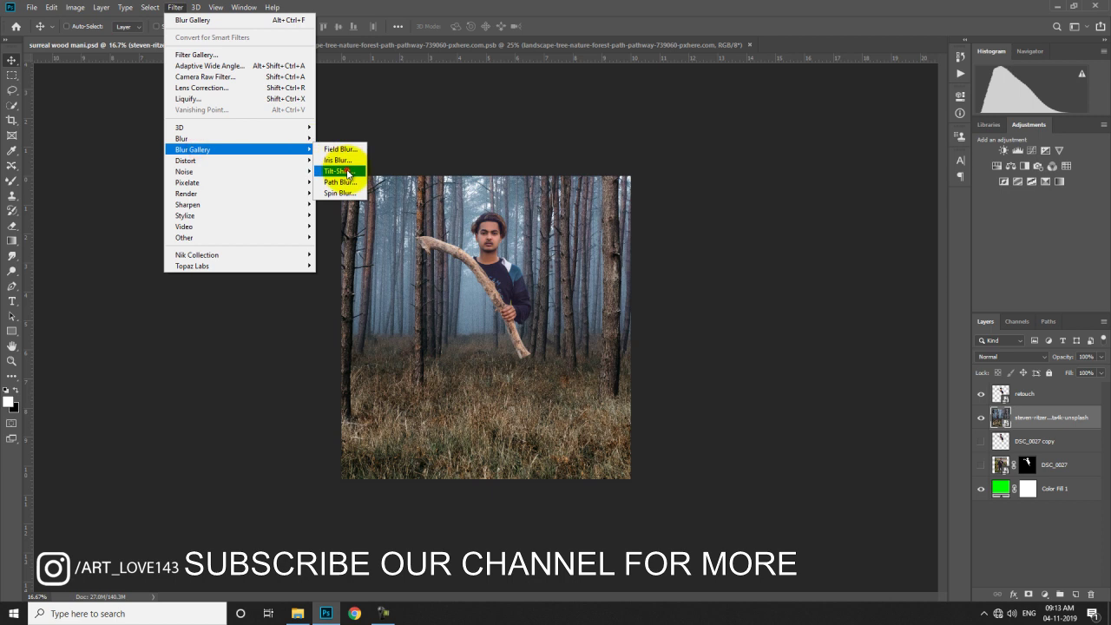
pyautogui.click(347, 174)
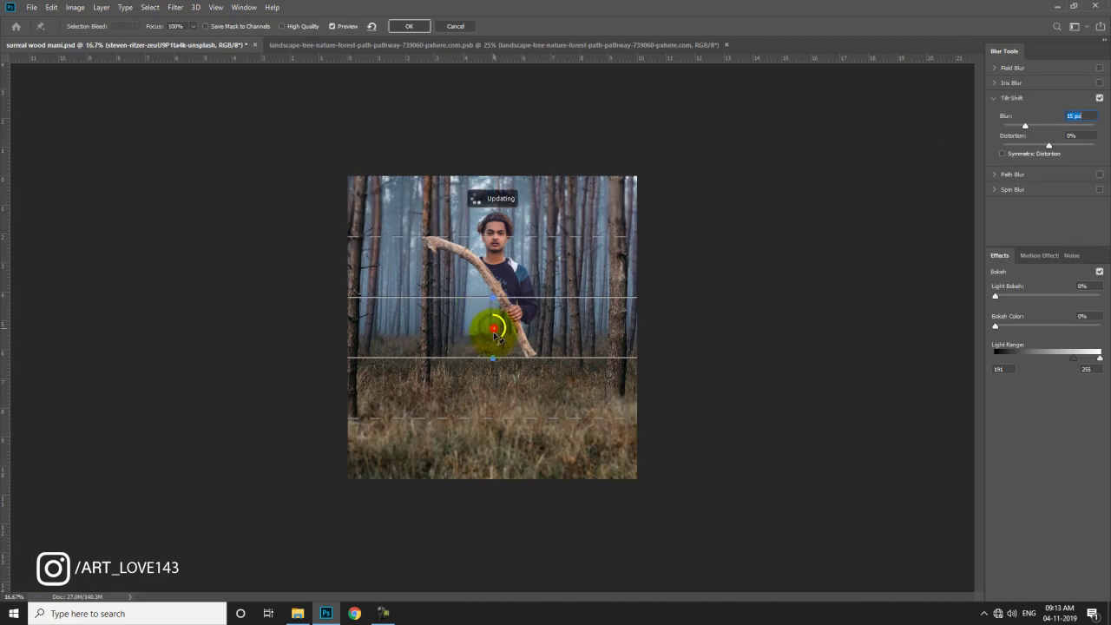
pyautogui.moveTo(494, 330); pyautogui.dragTo(491, 415)
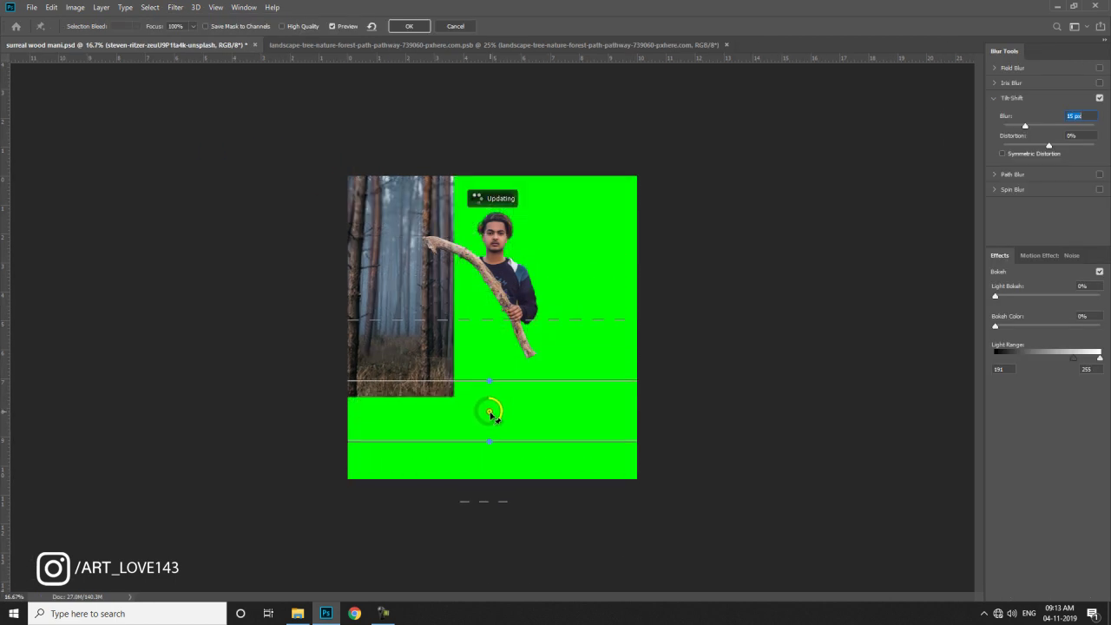
pyautogui.moveTo(509, 442); pyautogui.dragTo(511, 535)
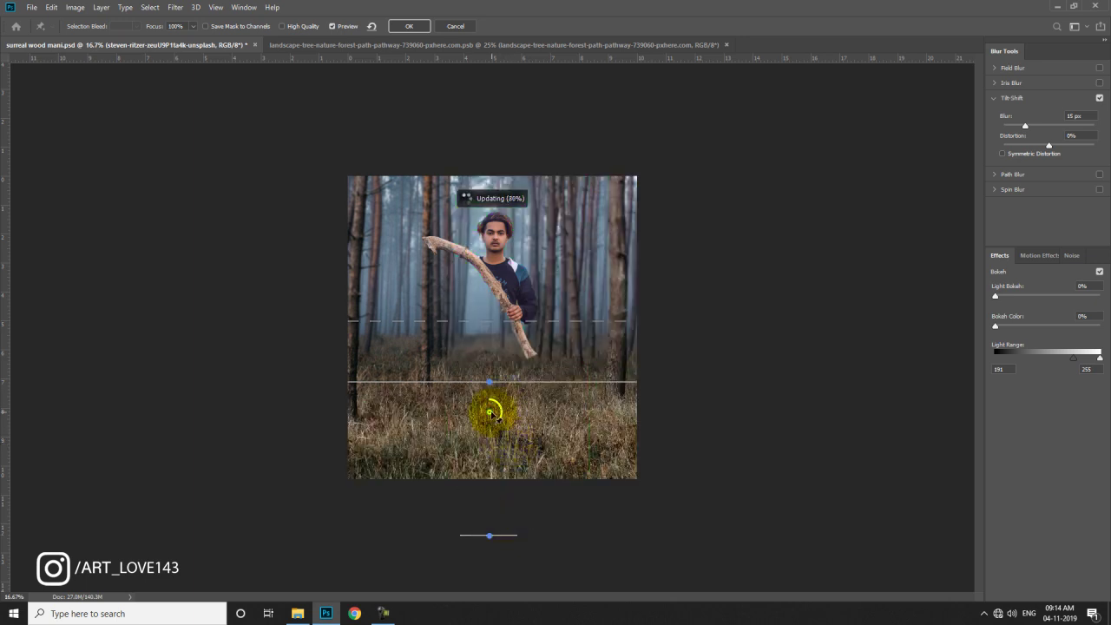
pyautogui.moveTo(490, 415); pyautogui.dragTo(489, 429)
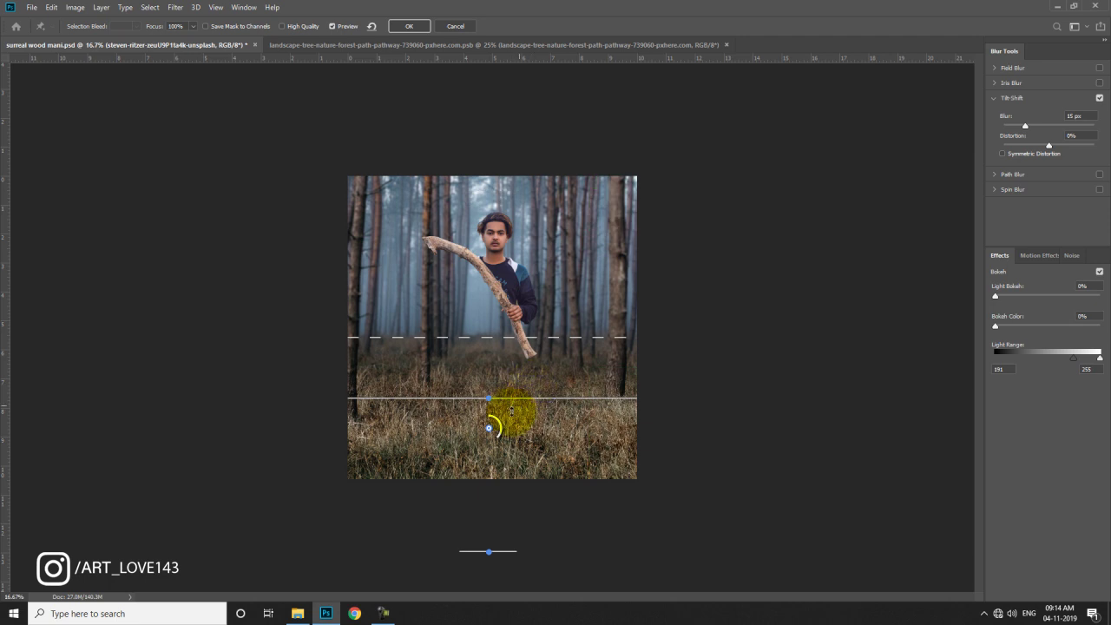
pyautogui.moveTo(490, 427); pyautogui.dragTo(488, 437)
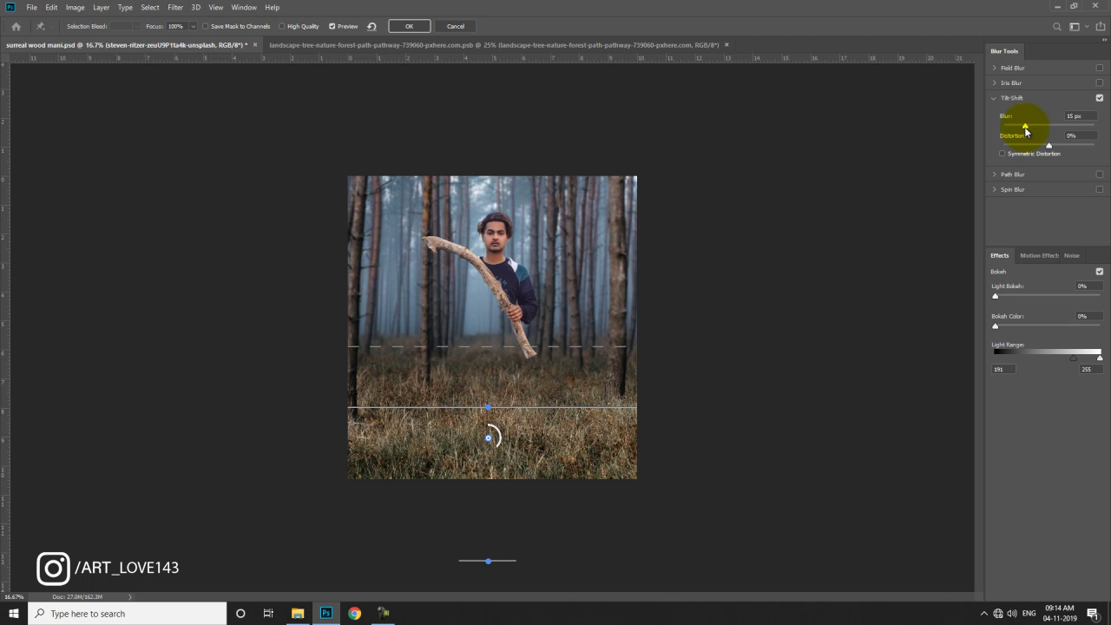
# Step: Increase the tilt-shift blur amount and set Light Bokeh to 45%
pyautogui.click(1025, 127)
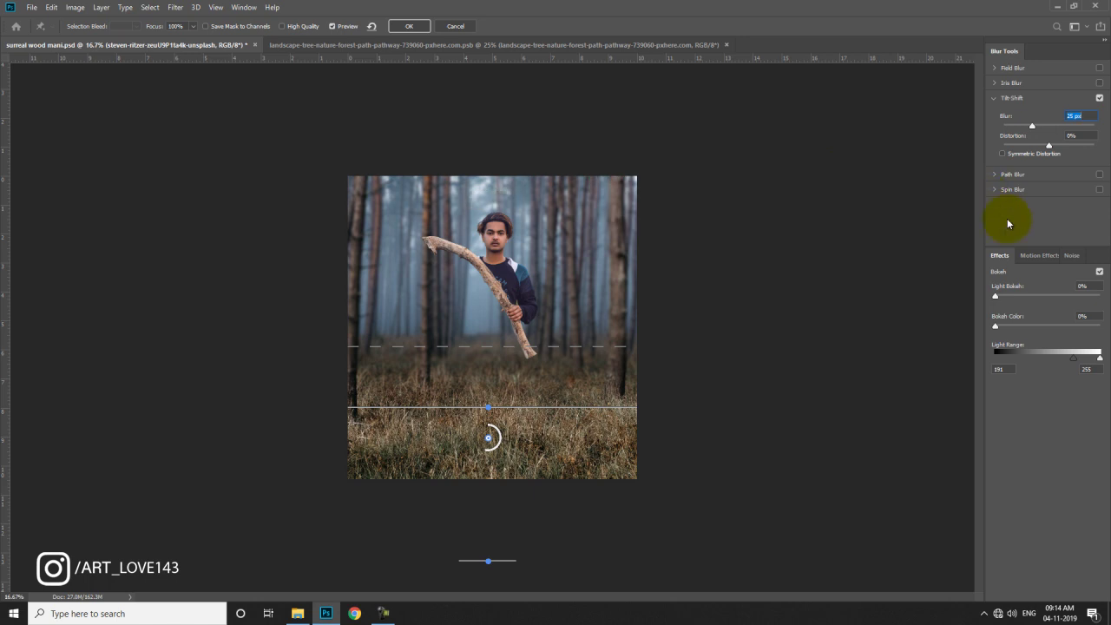
pyautogui.click(1043, 296)
pyautogui.moveTo(1071, 358); pyautogui.dragTo(1080, 358)
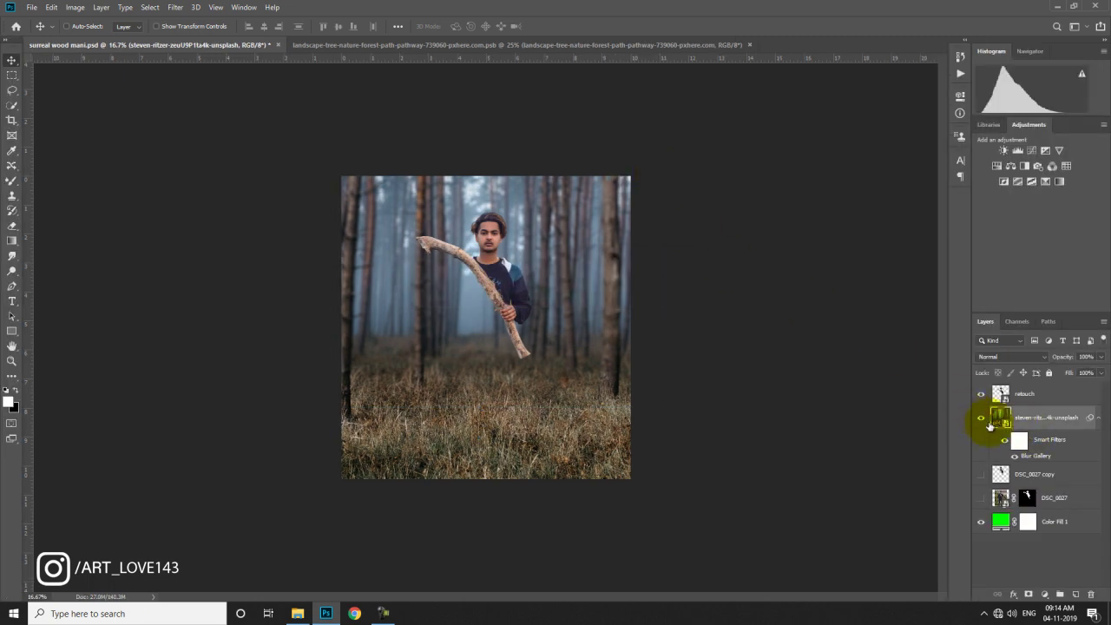
# Step: Rasterize the blurred forest layer and check the Crop tool's ratio presets
pyautogui.rightClick(1020, 422)
pyautogui.click(923, 314)
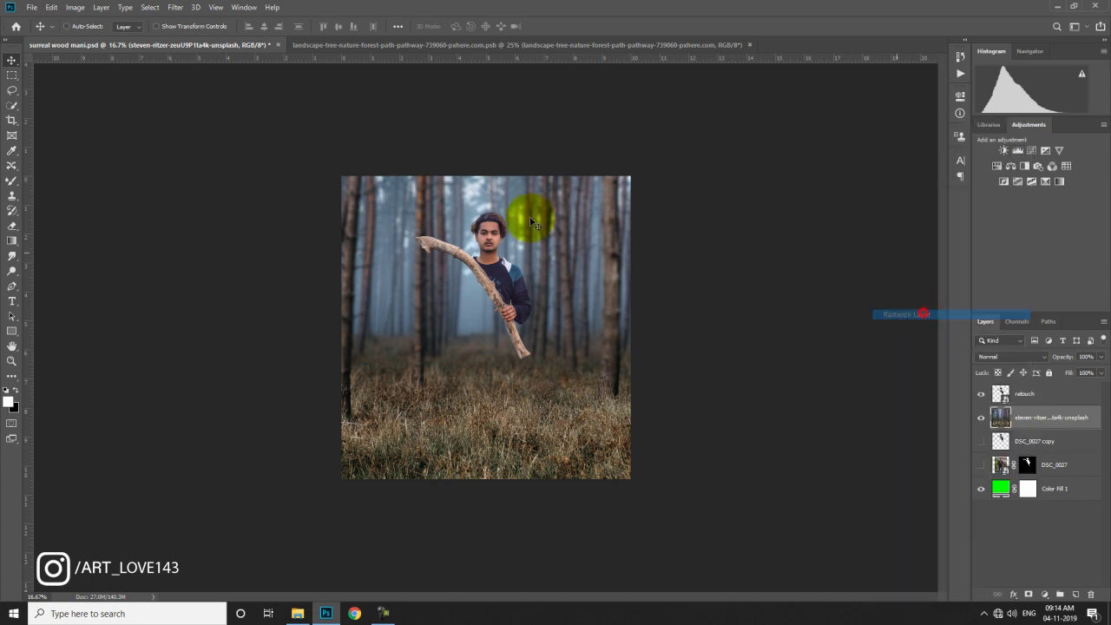
pyautogui.click(12, 121)
pyautogui.click(75, 24)
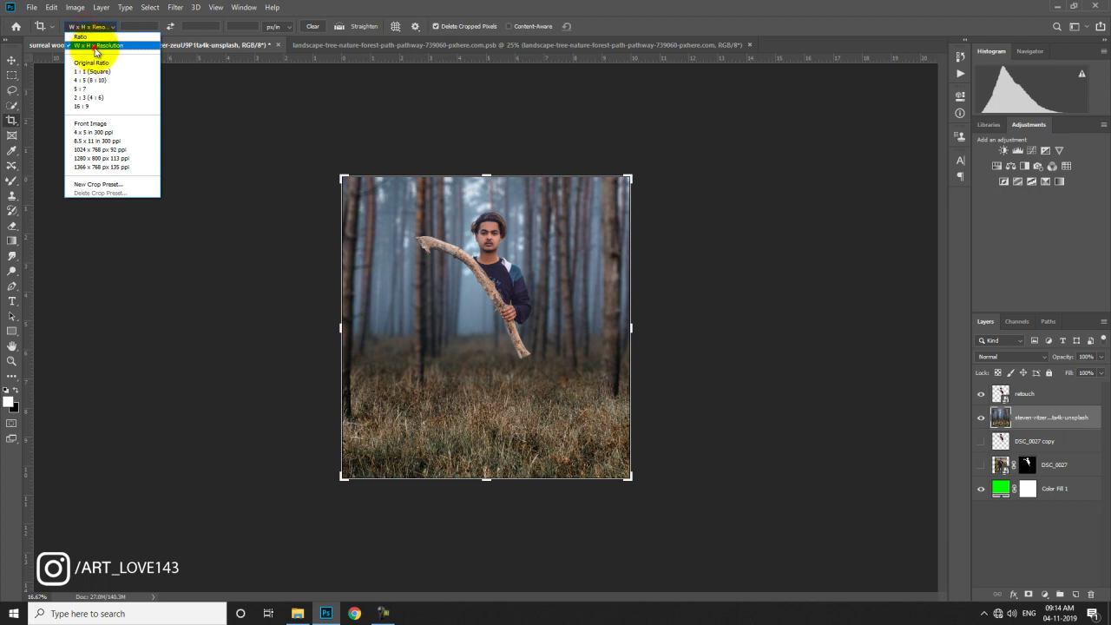
# Step: Crop with the top edge raised above the image to add forest overhead
pyautogui.click(93, 46)
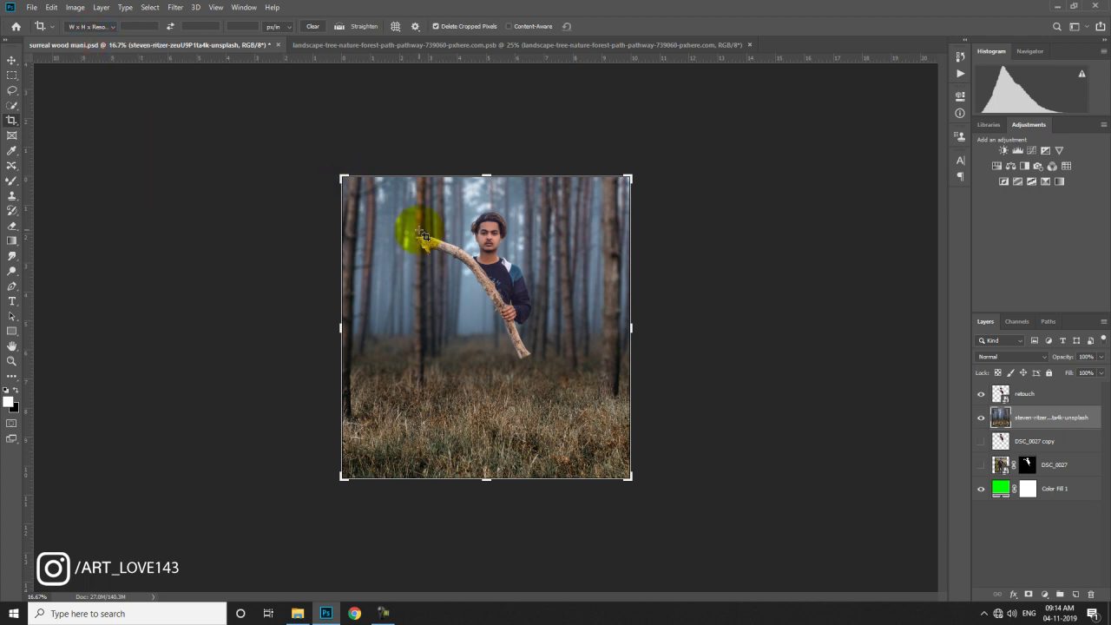
pyautogui.click(423, 236)
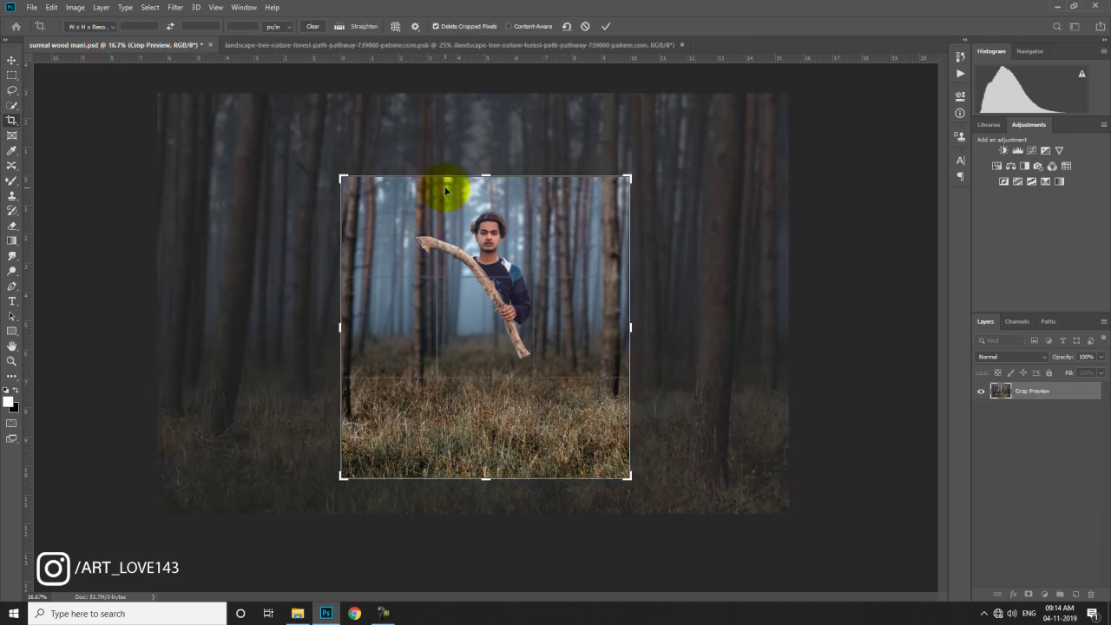
pyautogui.moveTo(488, 173); pyautogui.dragTo(489, 162)
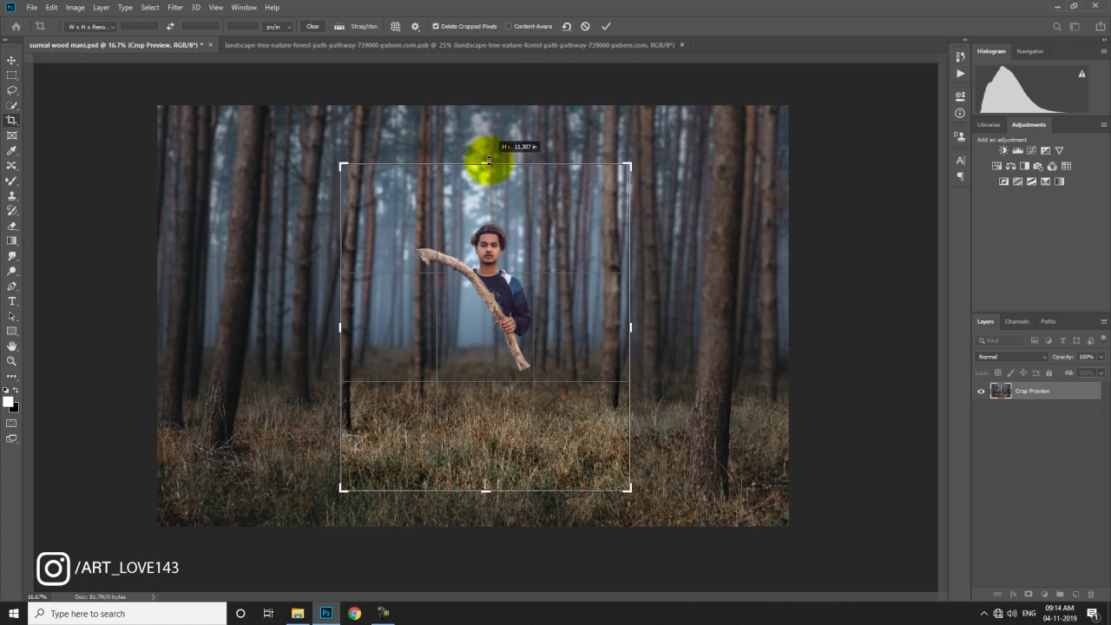
pyautogui.moveTo(489, 163); pyautogui.dragTo(488, 158)
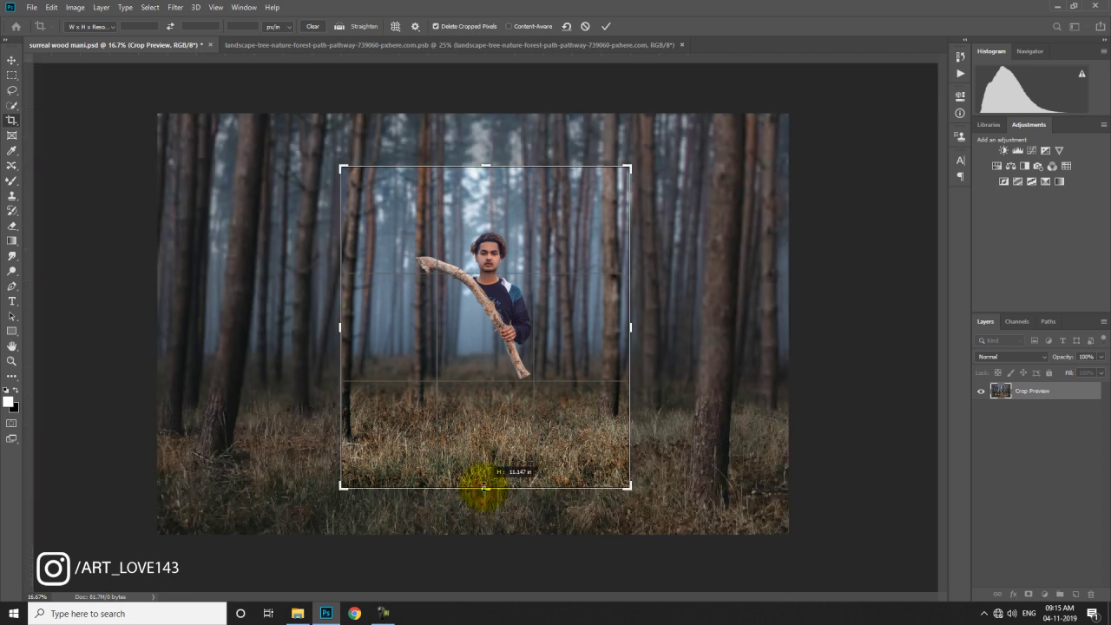
pyautogui.moveTo(484, 492); pyautogui.dragTo(482, 489)
pyautogui.press('Return')
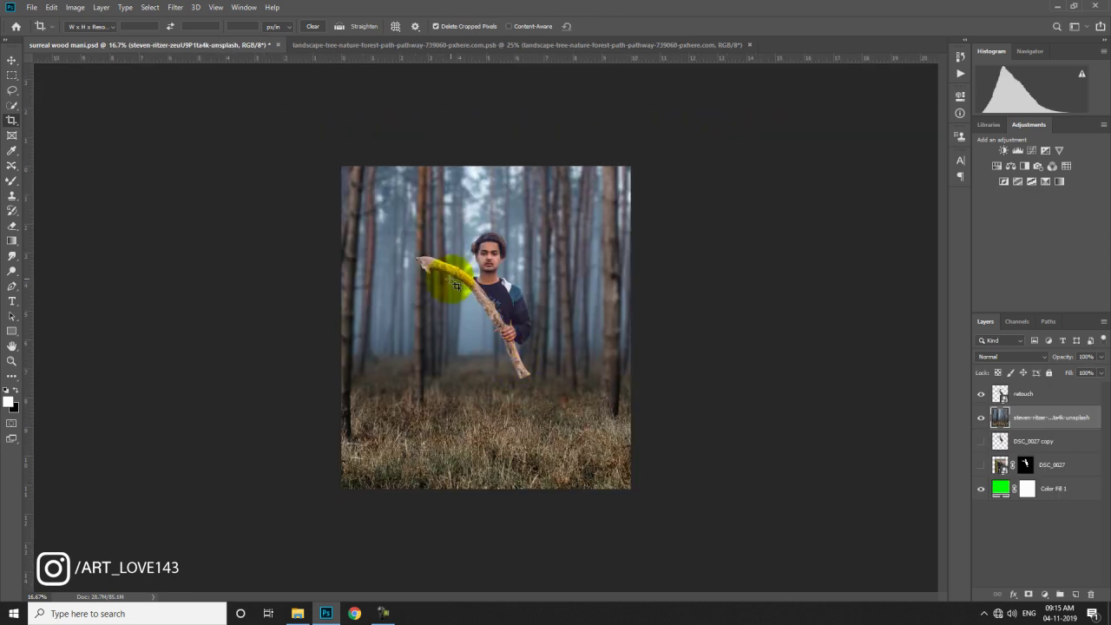
pyautogui.hotkey('ctrl', '0')
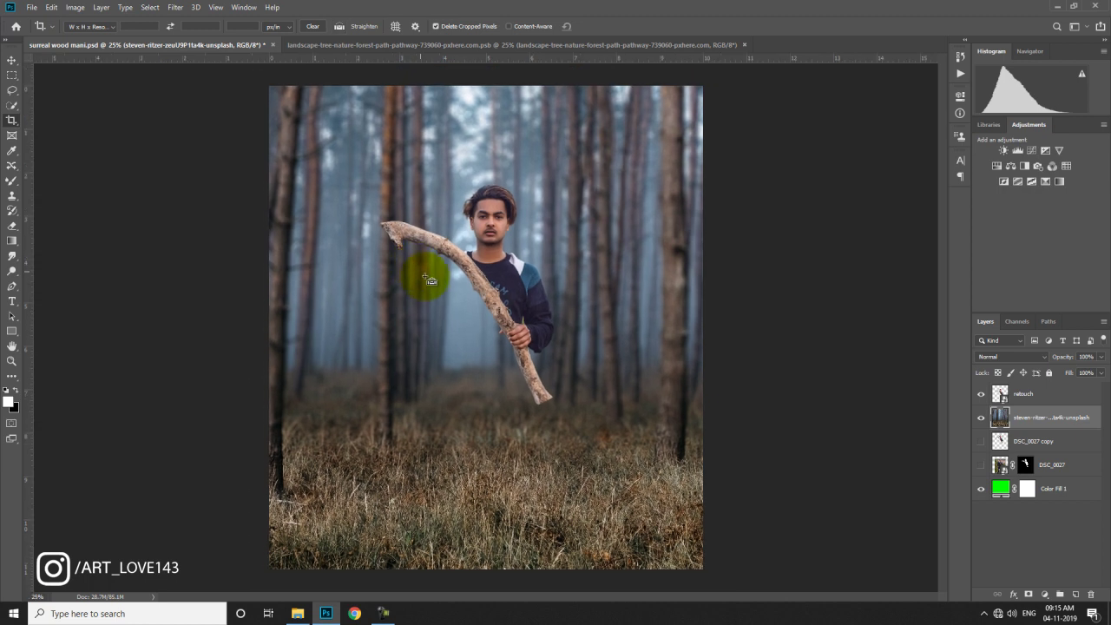
pyautogui.hotkey('ctrl', '-')
pyautogui.hotkey('ctrl', '-')
# Step: Crop again with the bottom edge raised to trim grass
pyautogui.click(493, 314)
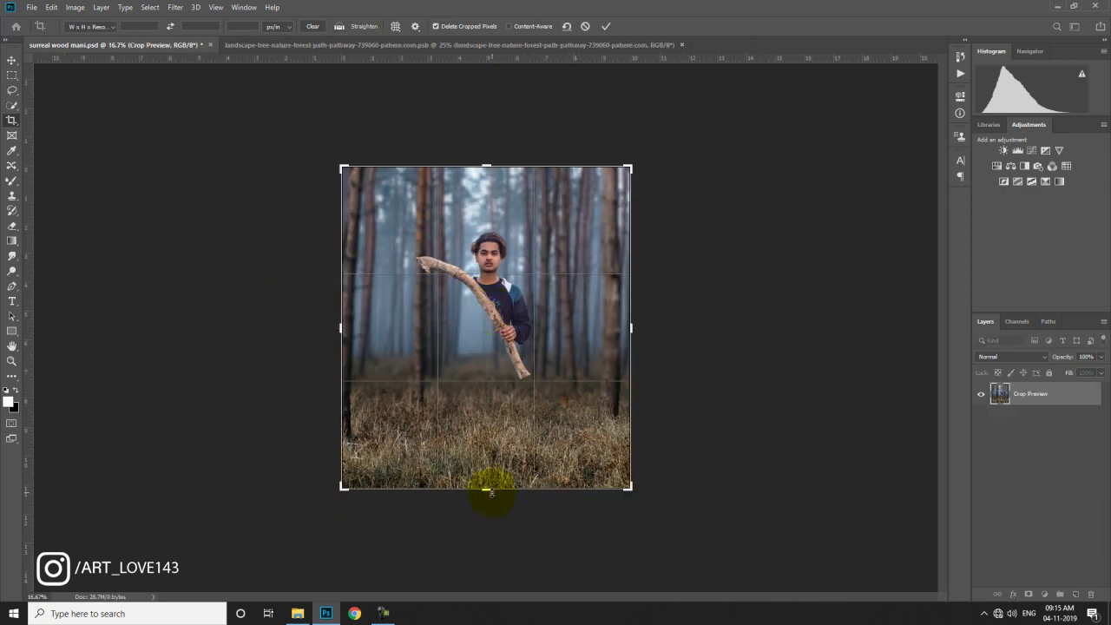
pyautogui.moveTo(491, 492); pyautogui.dragTo(491, 483)
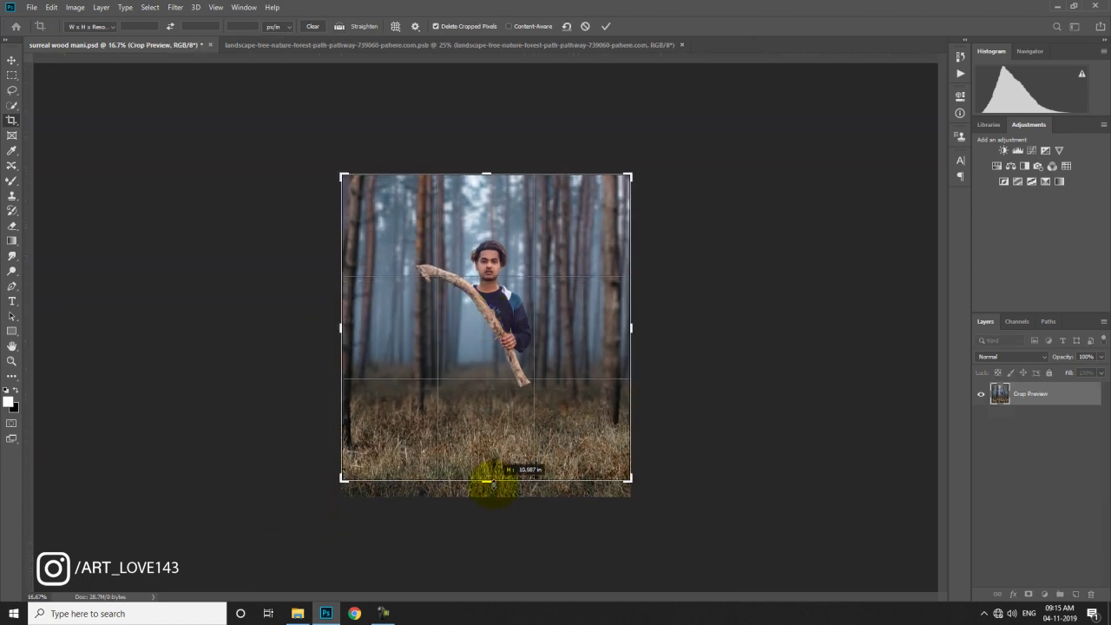
pyautogui.press('Return')
pyautogui.hotkey('ctrl', '0')
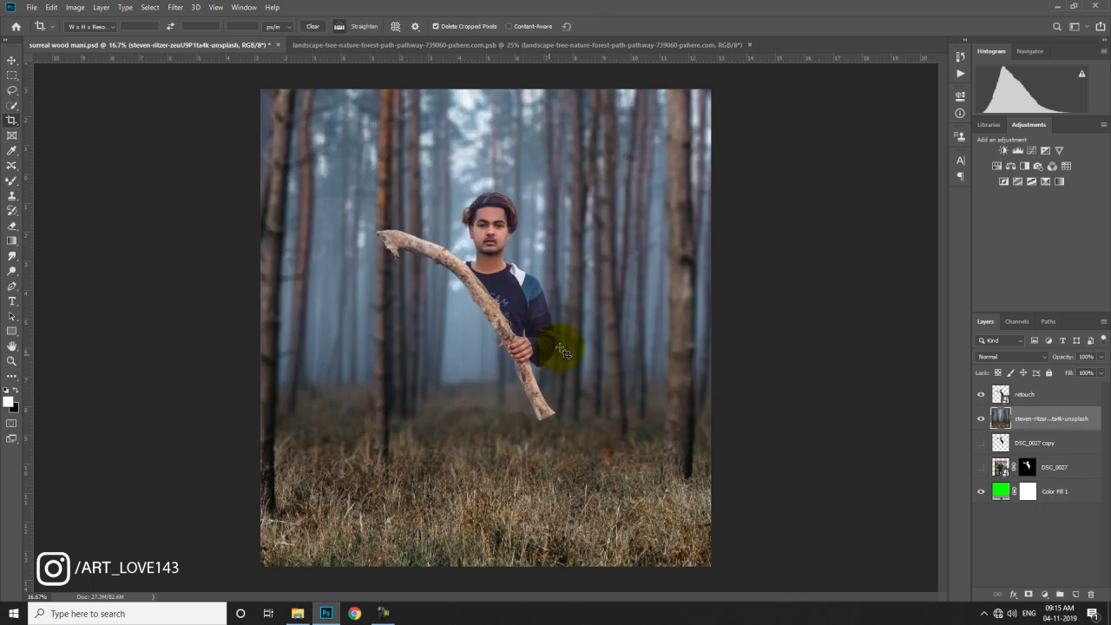
# Step: Select the retouch layer and shift the man and branch slightly left
pyautogui.click(12, 62)
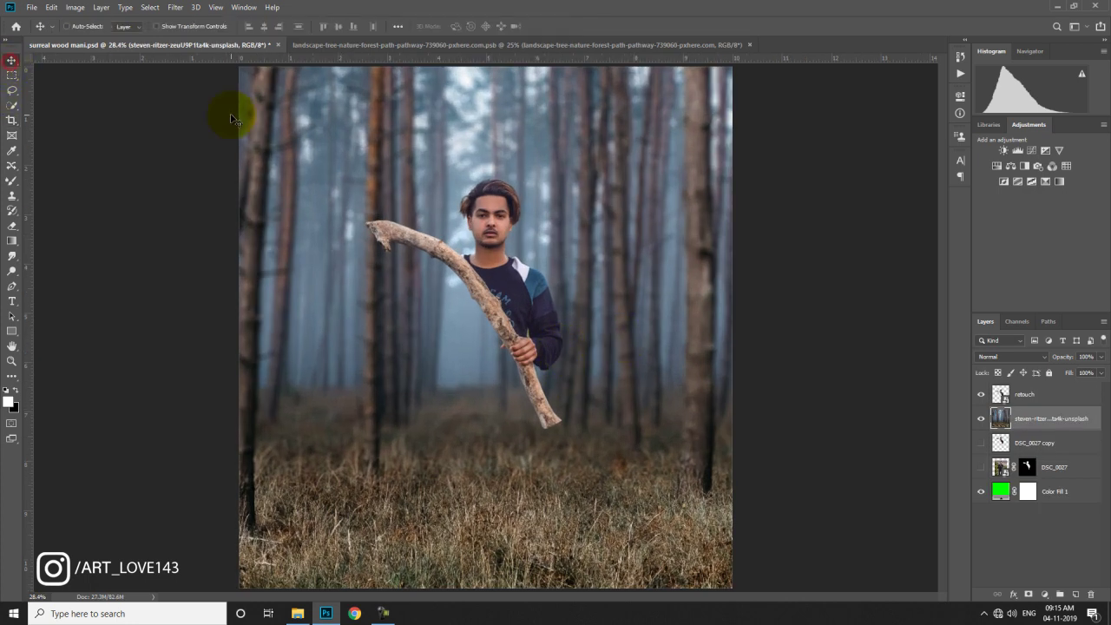
pyautogui.hotkey('ctrl', '-')
pyautogui.hotkey('ctrl', '-')
pyautogui.click(1037, 394)
pyautogui.moveTo(521, 315); pyautogui.dragTo(515, 313)
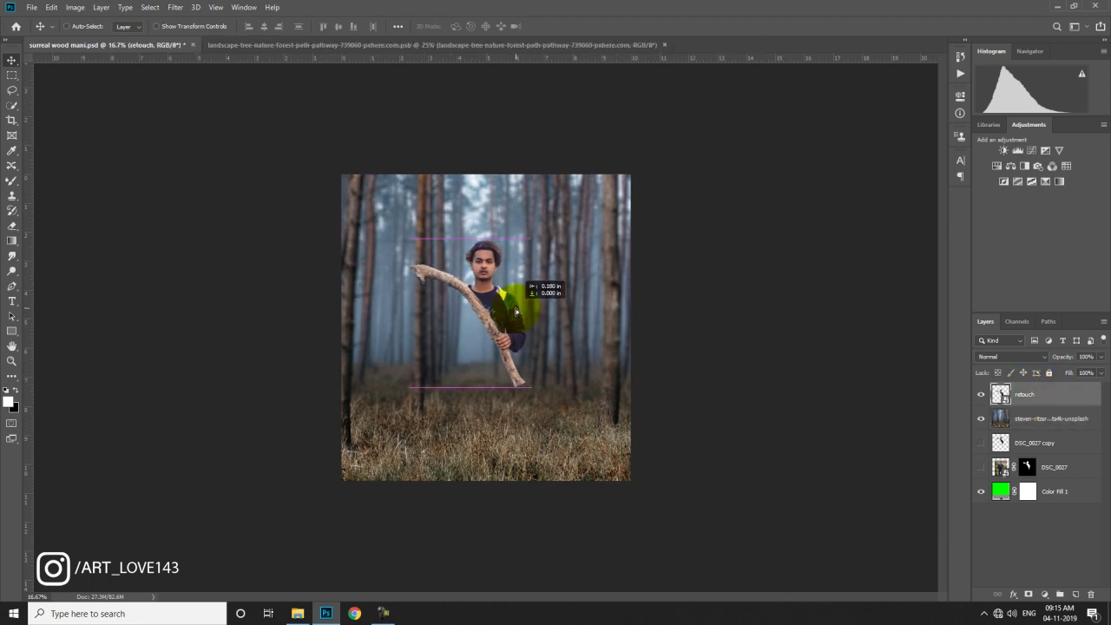
pyautogui.moveTo(516, 309); pyautogui.dragTo(516, 309)
# Step: Scale the man and branch up to about 119% and reposition them
pyautogui.hotkey('ctrl', 't')
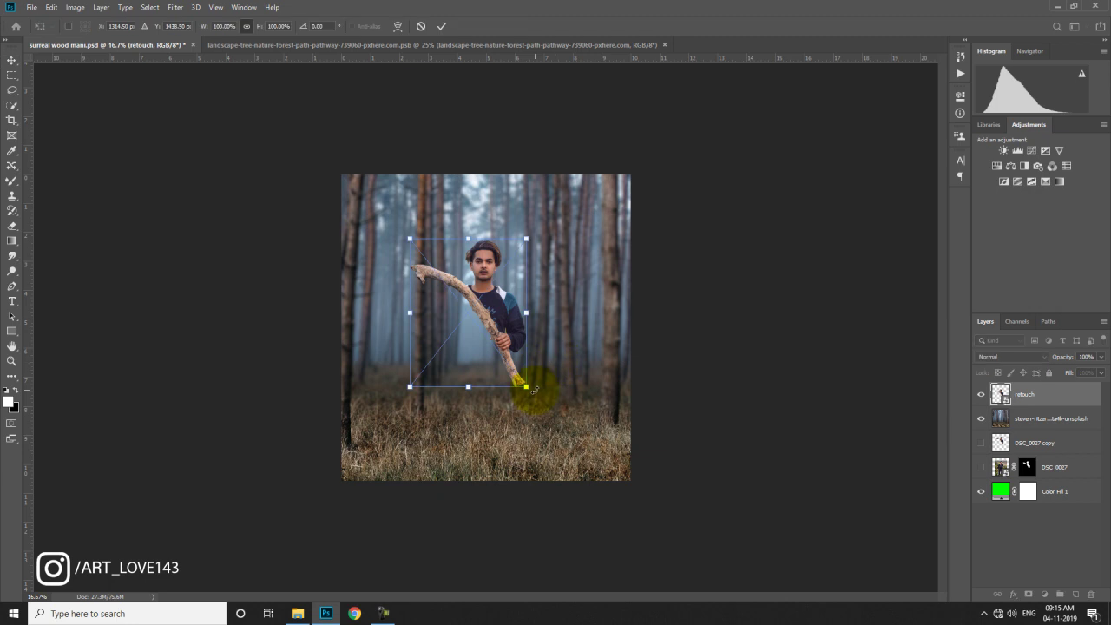
pyautogui.moveTo(523, 387); pyautogui.dragTo(548, 415)
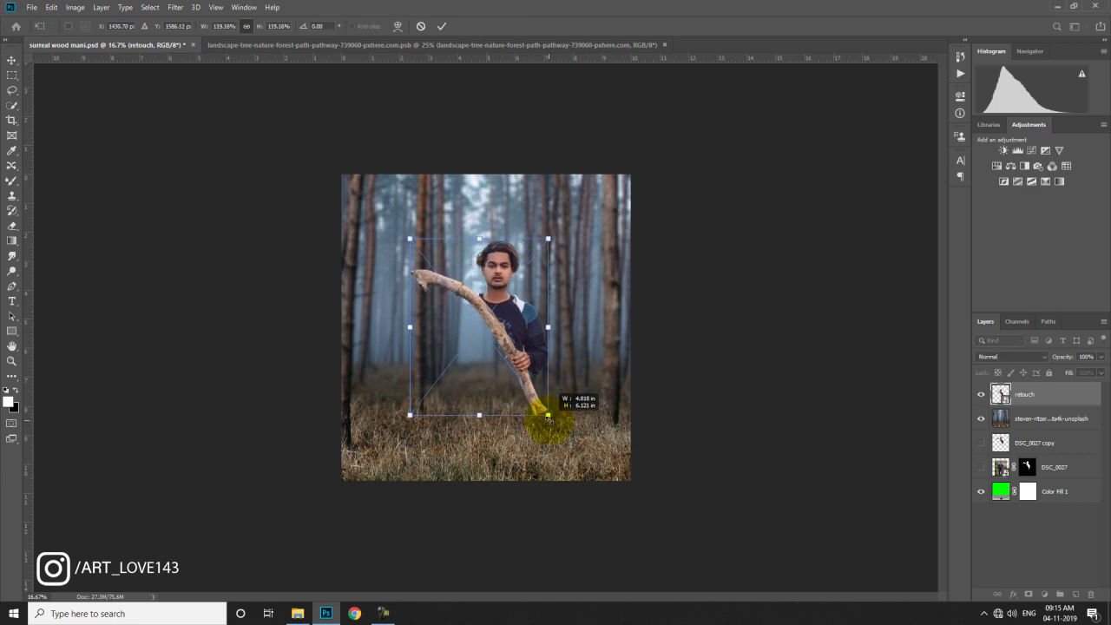
pyautogui.moveTo(510, 330); pyautogui.dragTo(493, 320)
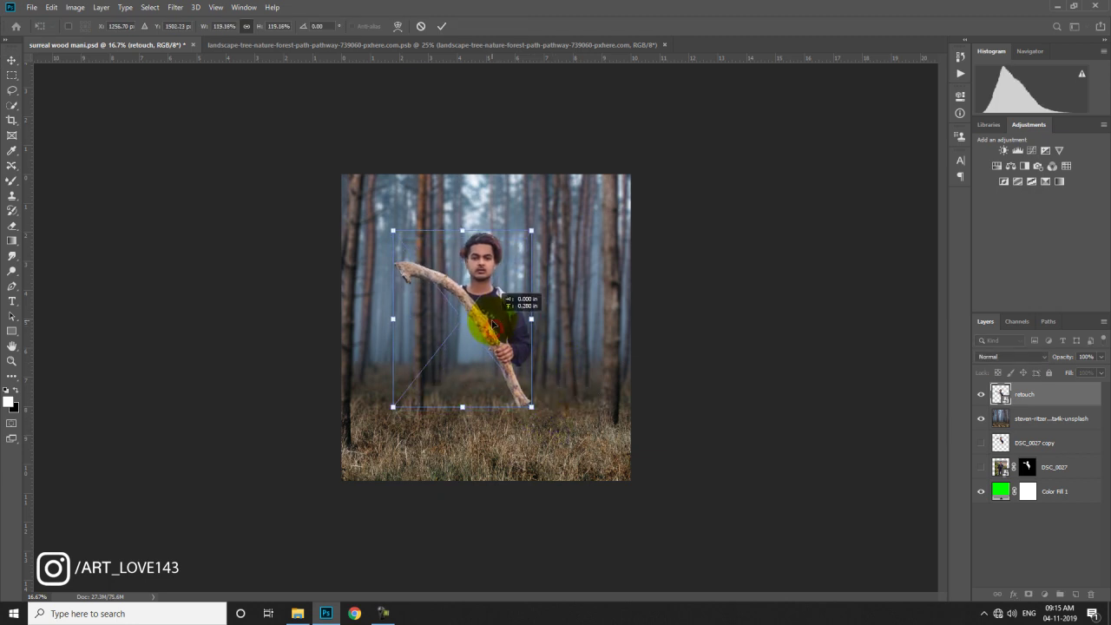
pyautogui.press('Return')
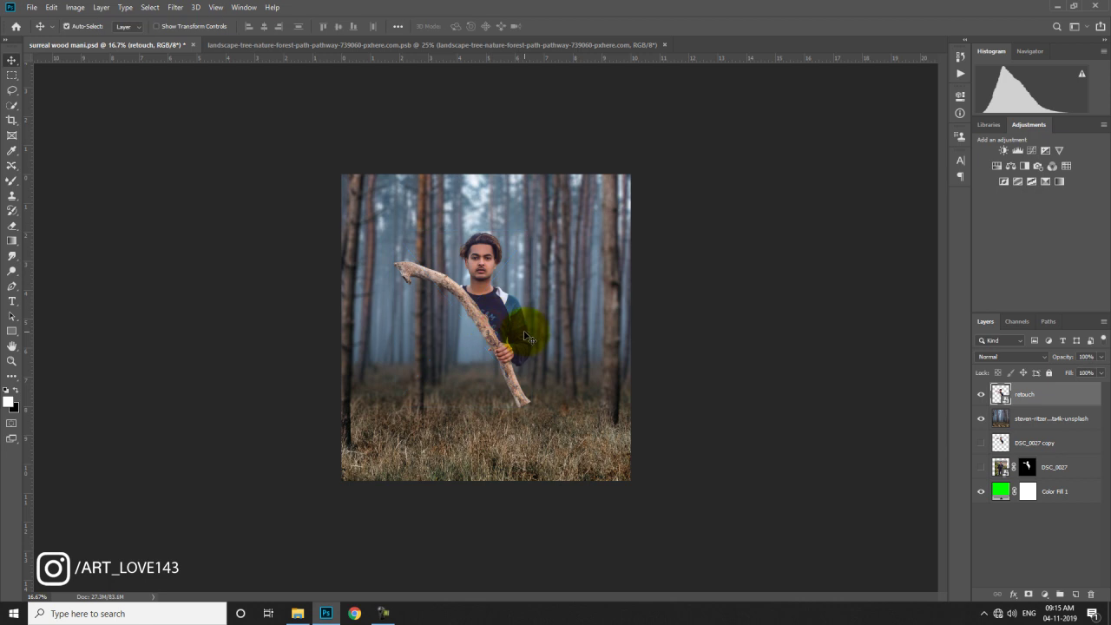
pyautogui.hotkey('ctrl', '-')
pyautogui.hotkey('ctrl', '-')
pyautogui.moveTo(493, 336); pyautogui.dragTo(491, 336)
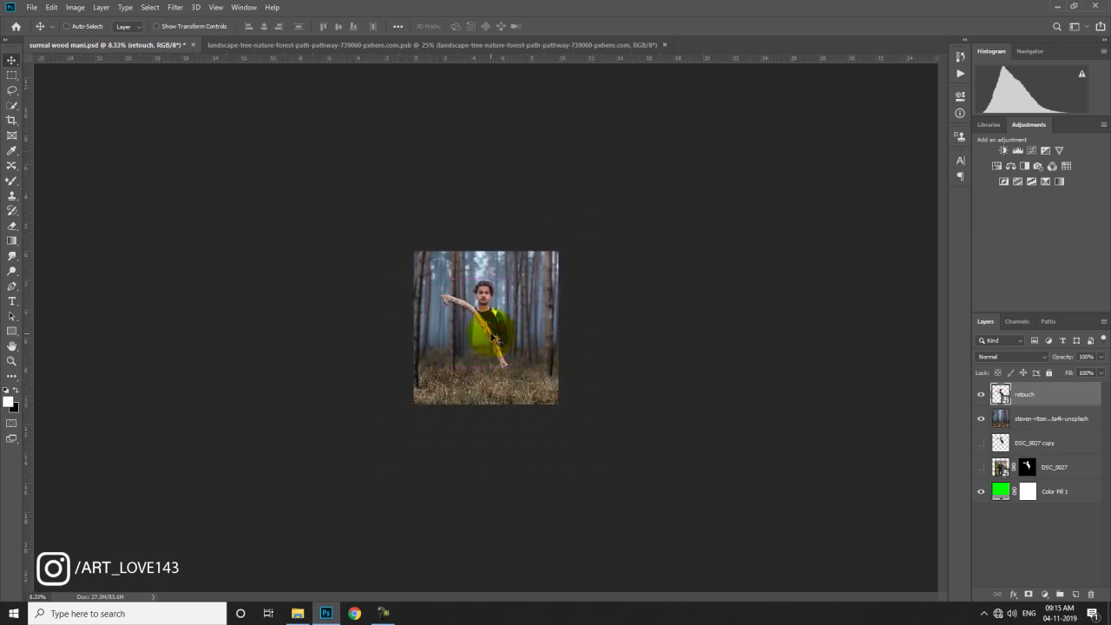
pyautogui.hotkey('ctrl', '0')
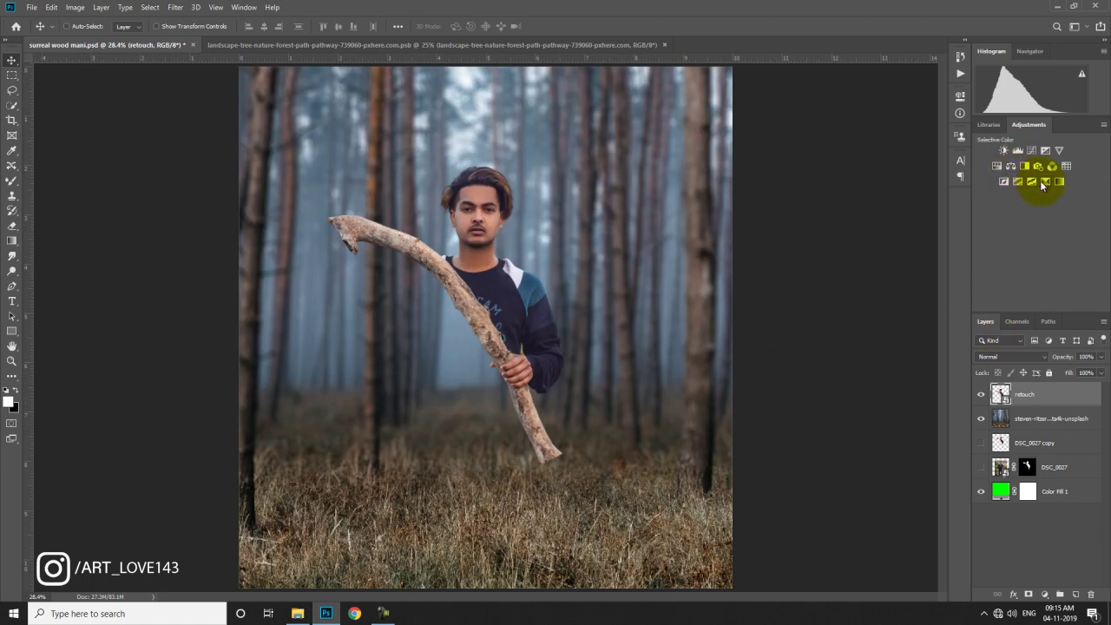
# Step: Add Selective Color: Reds Cyan -63, Magenta -27; Yellows Cyan -100, Magenta +100, Yellow -100
pyautogui.click(1042, 181)
pyautogui.click(856, 164)
pyautogui.moveTo(849, 168)
pyautogui.mouseDown()
pyautogui.moveTo(808, 167)
pyautogui.moveTo(837, 190)
pyautogui.mouseUp()
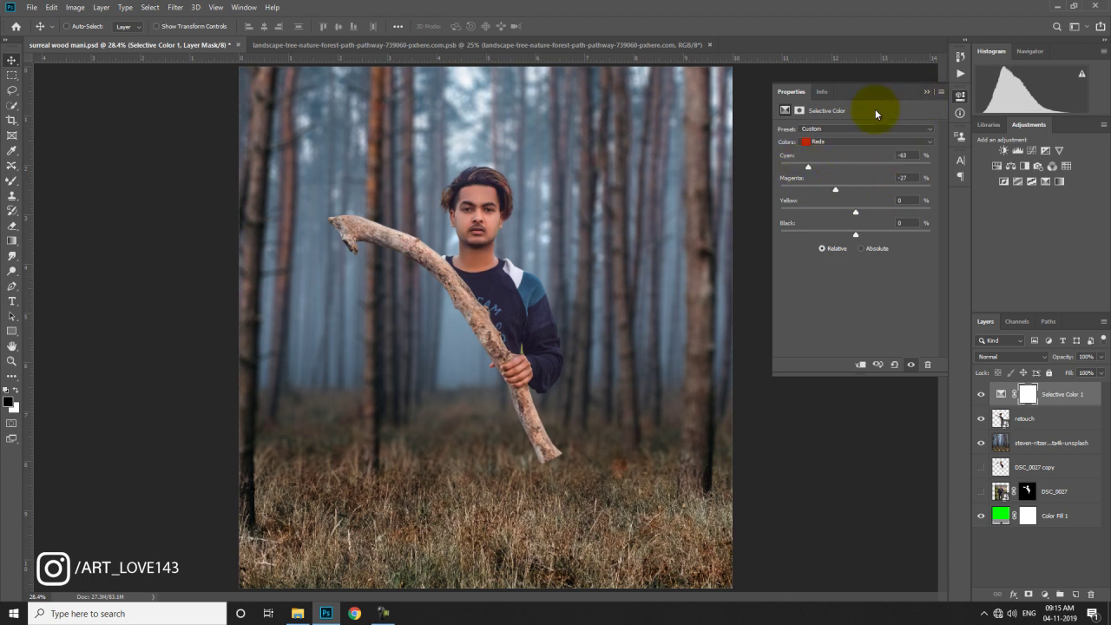
pyautogui.moveTo(855, 141)
pyautogui.mouseDown()
pyautogui.moveTo(855, 168)
pyautogui.moveTo(841, 167)
pyautogui.moveTo(860, 189)
pyautogui.moveTo(942, 196)
pyautogui.mouseUp()
pyautogui.moveTo(855, 211); pyautogui.dragTo(772, 216)
pyautogui.moveTo(842, 166); pyautogui.dragTo(728, 164)
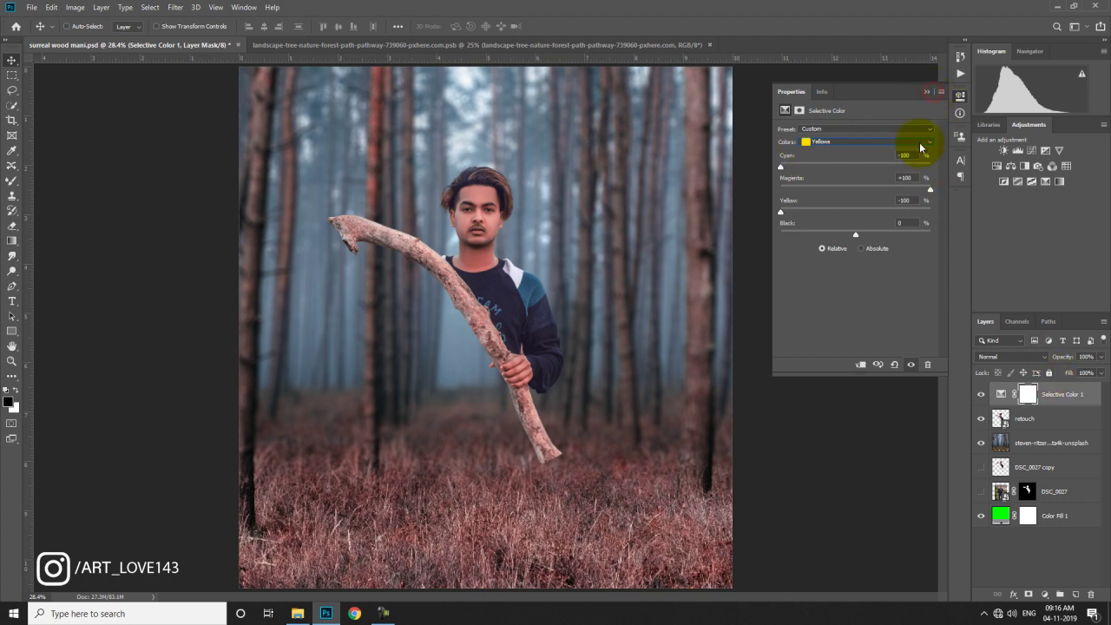
# Step: Duplicate the Selective Color layer, clip it to retouch, and set fill to 76%
pyautogui.click(928, 92)
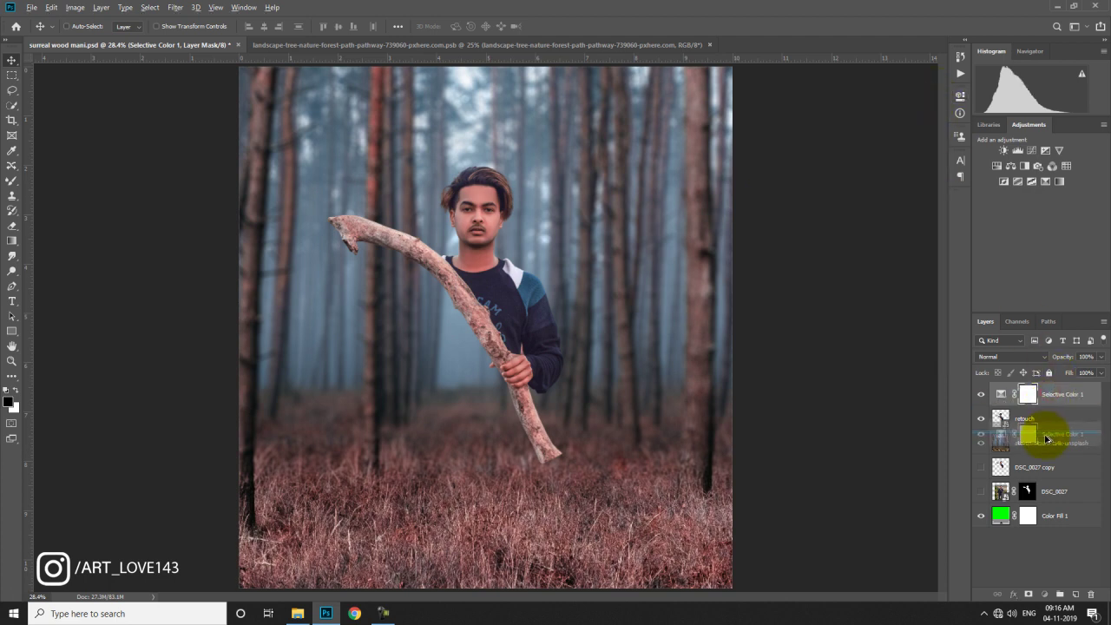
pyautogui.moveTo(1042, 394); pyautogui.dragTo(1046, 441)
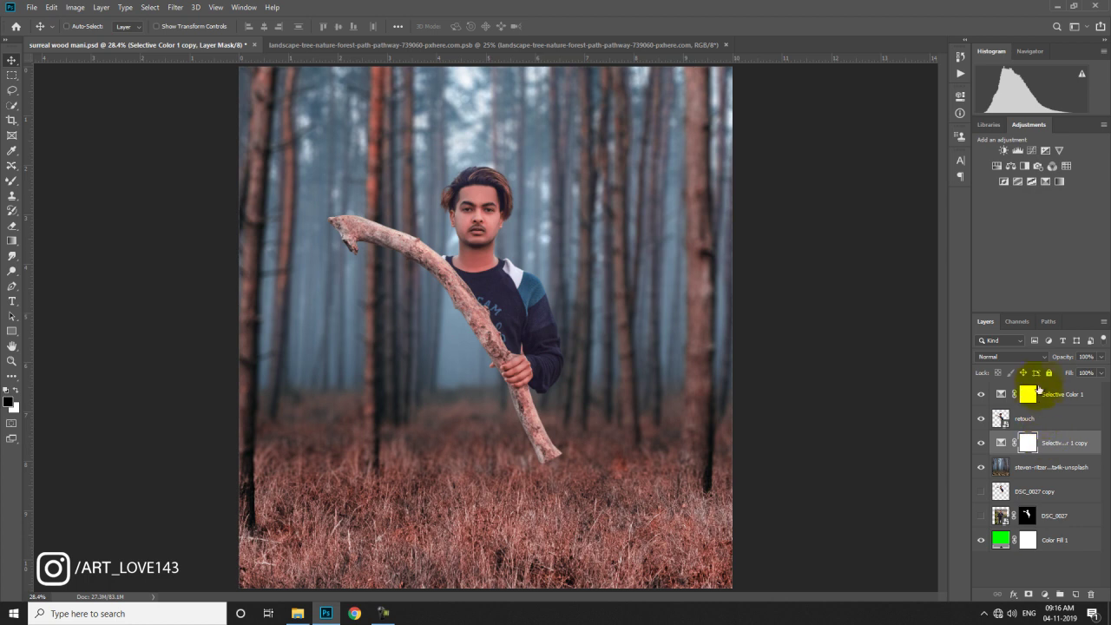
pyautogui.click(1059, 395)
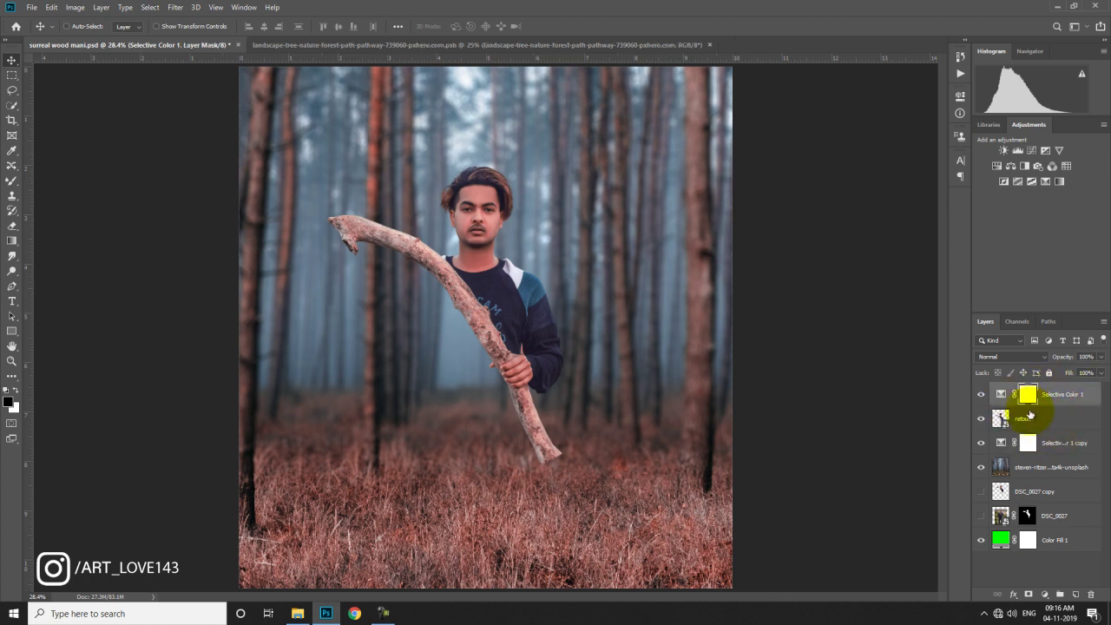
pyautogui.keyDown('alt'); pyautogui.click(1010, 405); pyautogui.keyUp('alt')
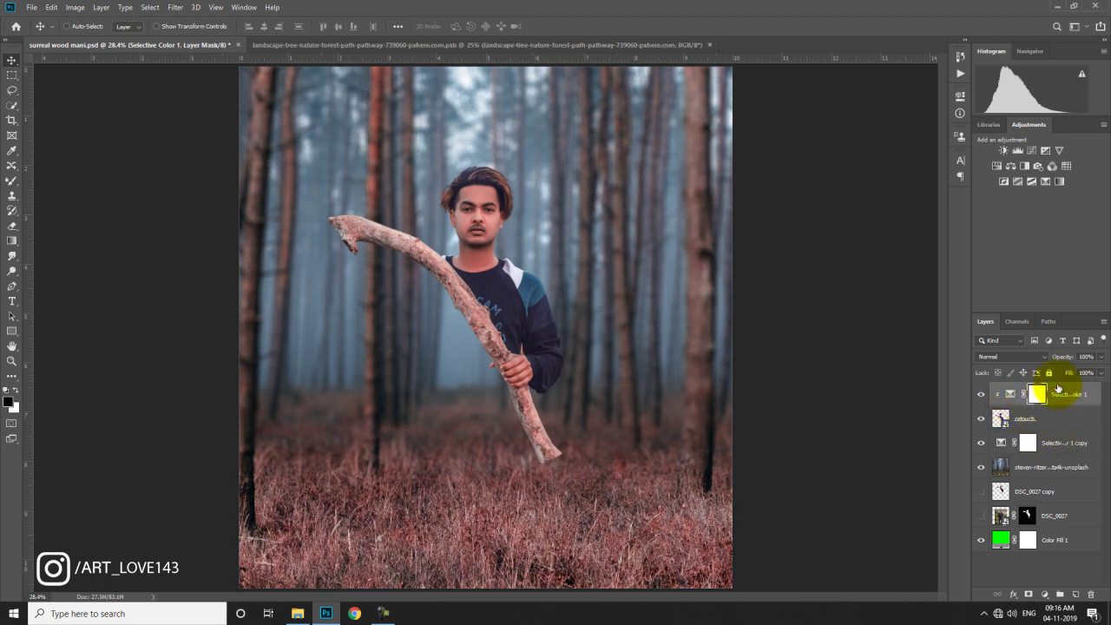
pyautogui.moveTo(1069, 375); pyautogui.dragTo(1052, 374)
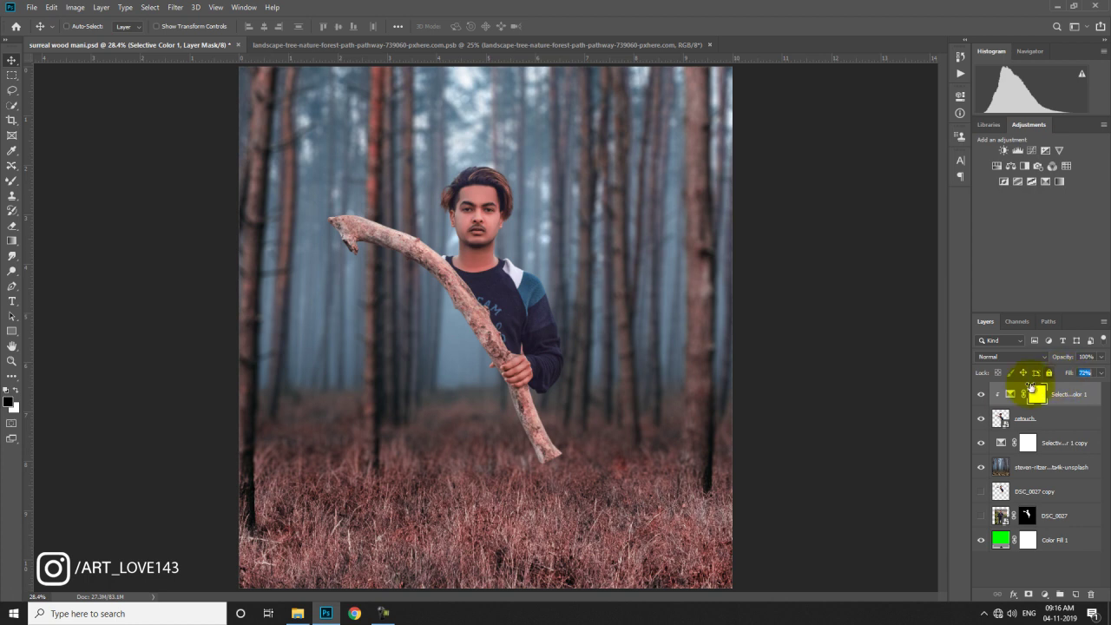
# Step: Adjust Selective Color 1's cyans, blues and whites, with whites Cyan at -31
pyautogui.doubleClick(1010, 394)
pyautogui.moveTo(857, 143)
pyautogui.mouseDown()
pyautogui.moveTo(854, 161)
pyautogui.moveTo(812, 170)
pyautogui.moveTo(832, 167)
pyautogui.mouseUp()
pyautogui.press('Down')
pyautogui.moveTo(986, 204)
pyautogui.mouseDown()
pyautogui.moveTo(820, 188)
pyautogui.moveTo(896, 214)
pyautogui.mouseUp()
pyautogui.press('Down')
pyautogui.moveTo(855, 167); pyautogui.dragTo(954, 169)
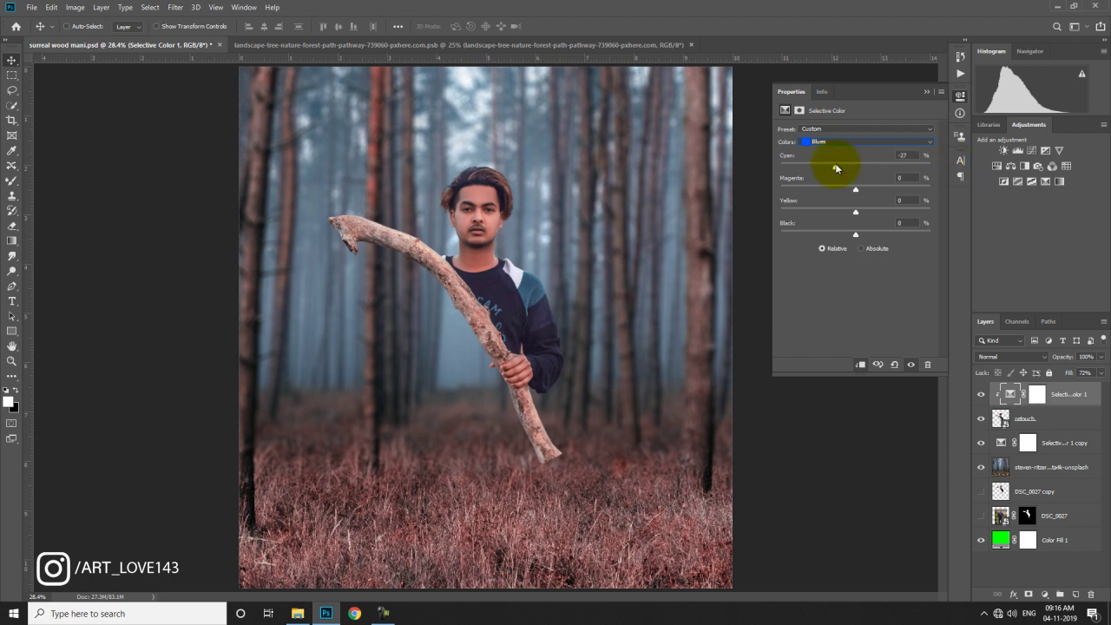
pyautogui.press('Down')
pyautogui.press('Down')
pyautogui.moveTo(855, 168)
pyautogui.mouseDown()
pyautogui.moveTo(992, 161)
pyautogui.moveTo(831, 166)
pyautogui.moveTo(972, 191)
pyautogui.moveTo(808, 188)
pyautogui.moveTo(908, 213)
pyautogui.moveTo(831, 212)
pyautogui.moveTo(885, 186)
pyautogui.moveTo(812, 189)
pyautogui.moveTo(908, 169)
pyautogui.moveTo(817, 167)
pyautogui.mouseUp()
# Step: Set Selective Color 1's Neutrals to Cyan -7, Magenta -3, Yellow -2
pyautogui.hotkey('alt', '8')
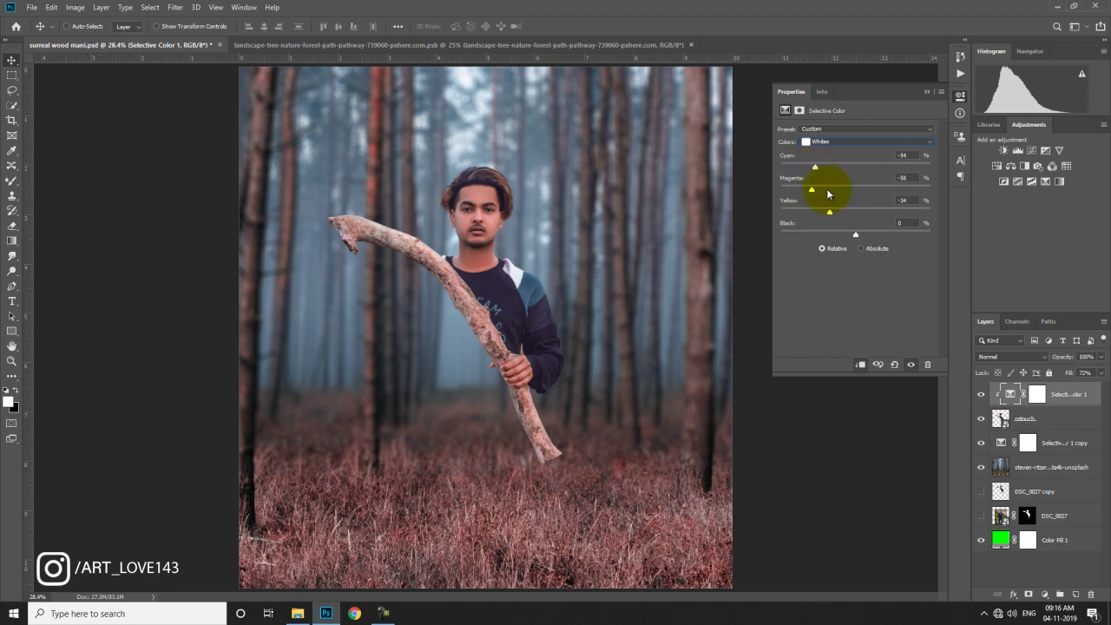
pyautogui.moveTo(855, 165)
pyautogui.mouseDown()
pyautogui.moveTo(838, 169)
pyautogui.moveTo(854, 190)
pyautogui.moveTo(850, 165)
pyautogui.mouseUp()
pyautogui.moveTo(851, 211); pyautogui.dragTo(854, 211)
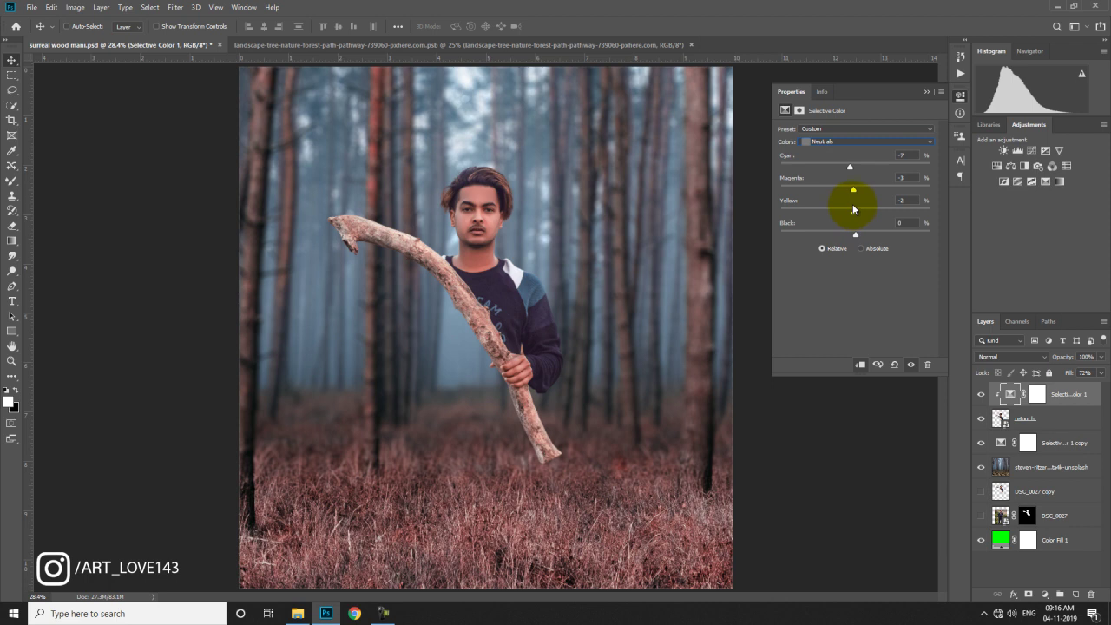
pyautogui.moveTo(849, 169); pyautogui.dragTo(851, 170)
pyautogui.hotkey('alt', '9')
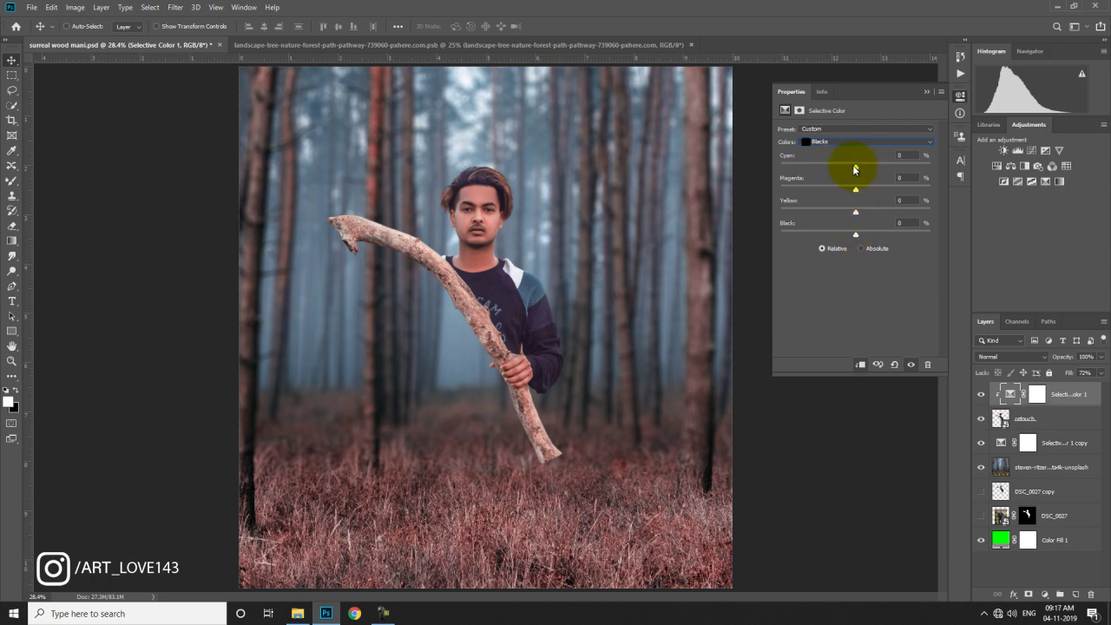
pyautogui.click(925, 92)
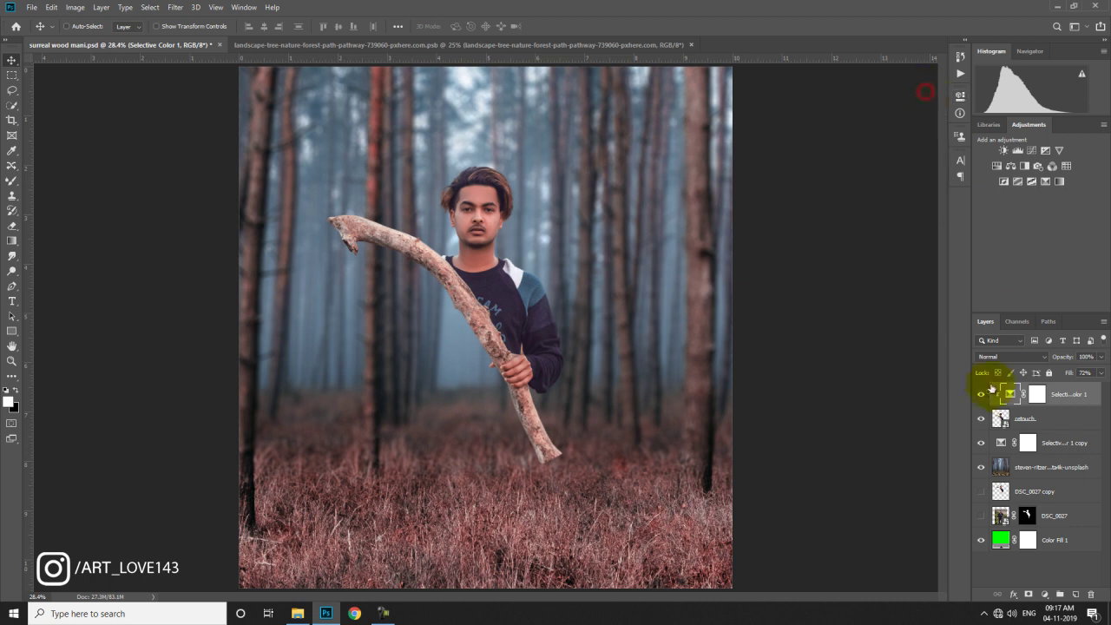
pyautogui.hotkey('ctrl', '-')
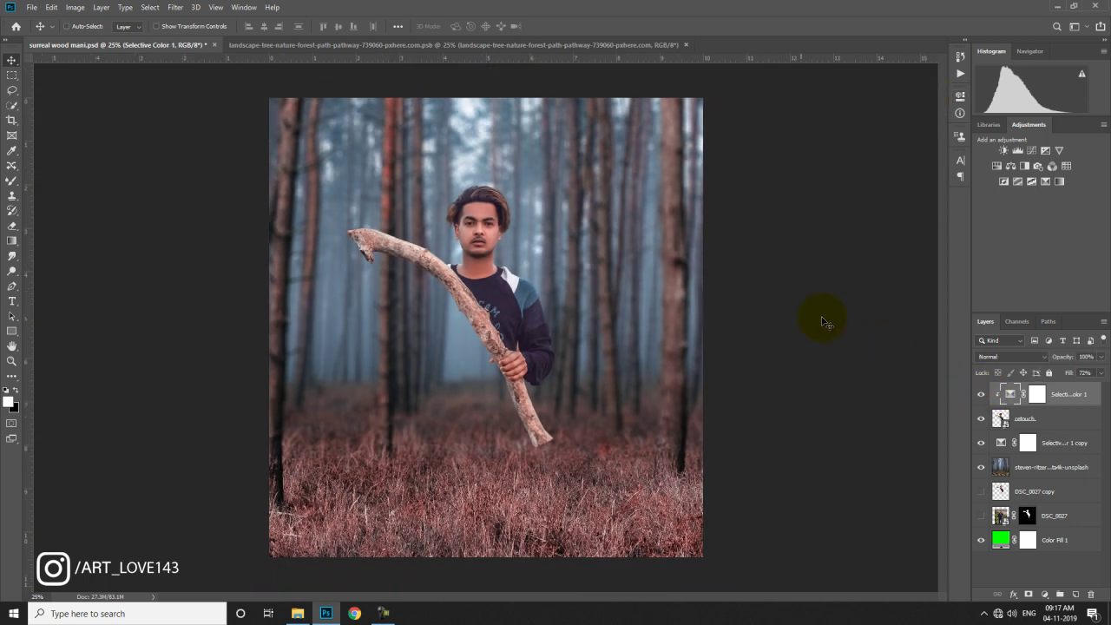
# Step: Add a Selective Color layer above 'Selective Color 1 copy' and tune its Reds' cyan, magenta and yellow
pyautogui.click(1049, 444)
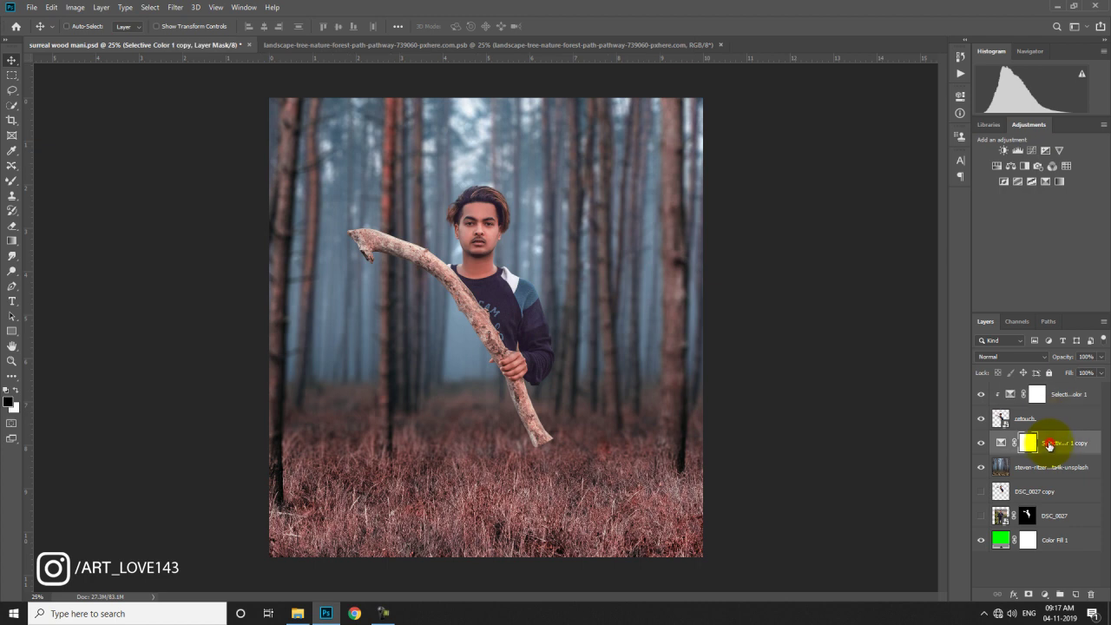
pyautogui.click(1043, 181)
pyautogui.click(855, 141)
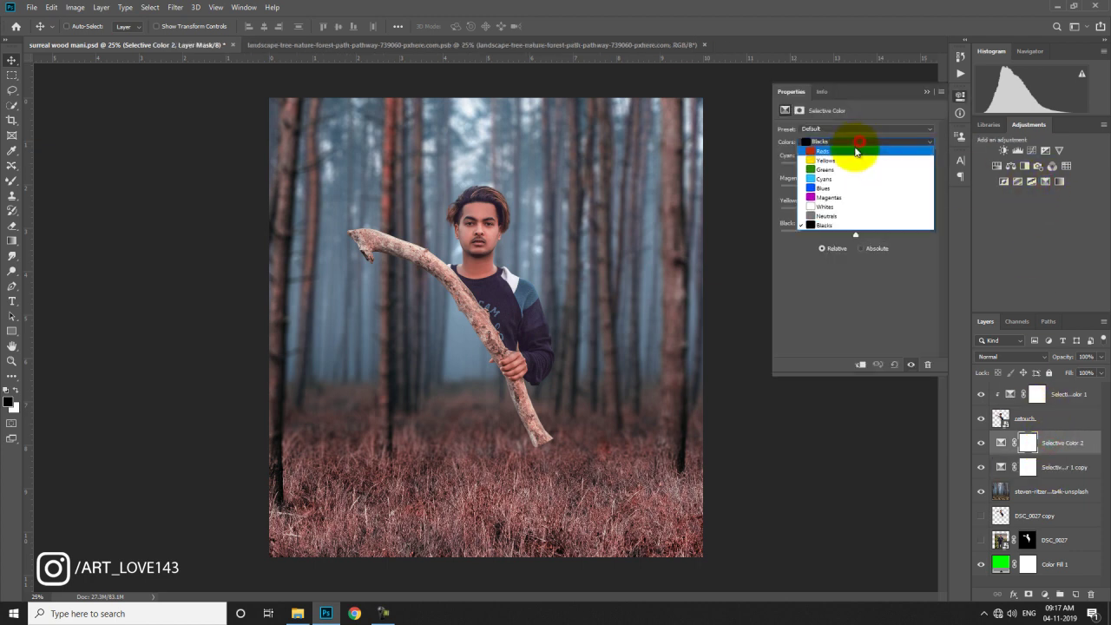
pyautogui.click(852, 151)
pyautogui.moveTo(856, 164)
pyautogui.mouseDown()
pyautogui.moveTo(788, 165)
pyautogui.moveTo(923, 167)
pyautogui.moveTo(882, 168)
pyautogui.moveTo(940, 193)
pyautogui.moveTo(843, 189)
pyautogui.moveTo(862, 188)
pyautogui.mouseUp()
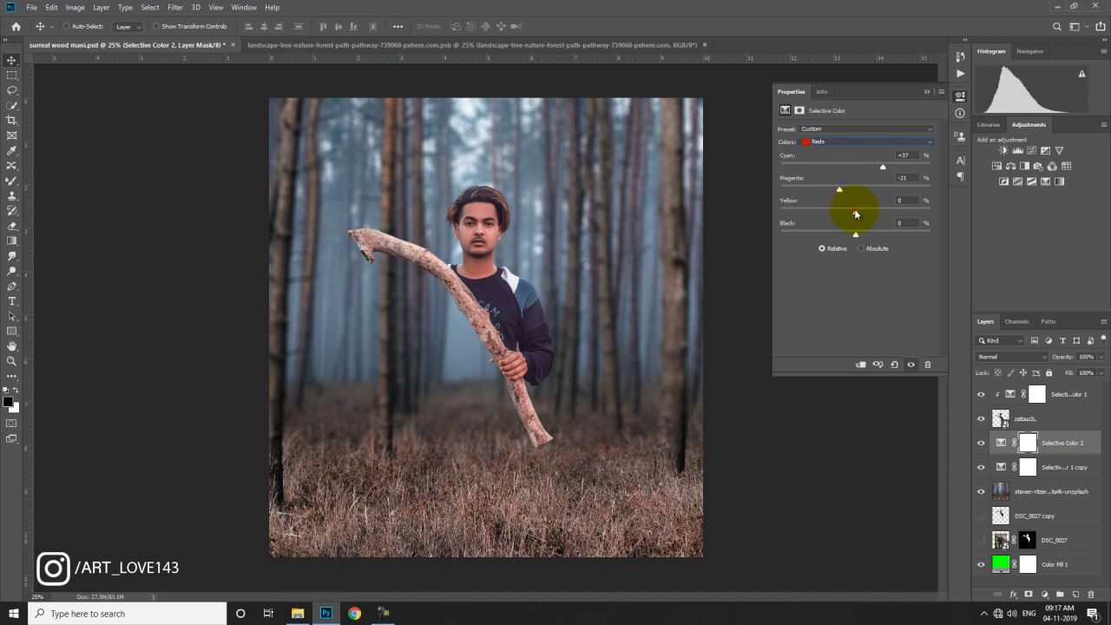
pyautogui.moveTo(946, 225); pyautogui.dragTo(863, 221)
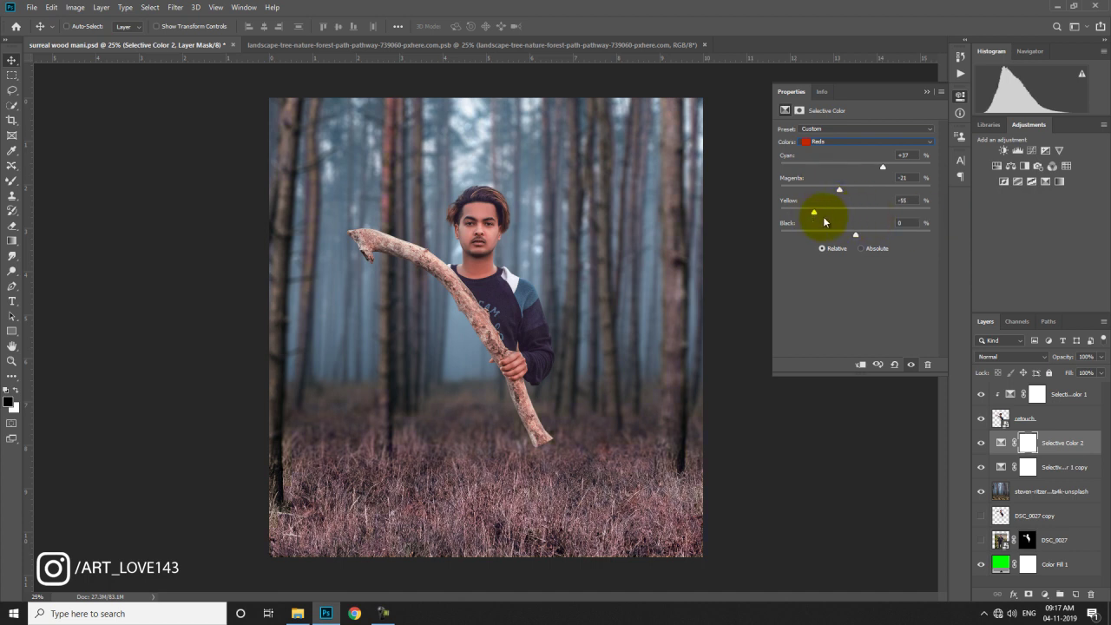
pyautogui.moveTo(870, 215); pyautogui.dragTo(897, 214)
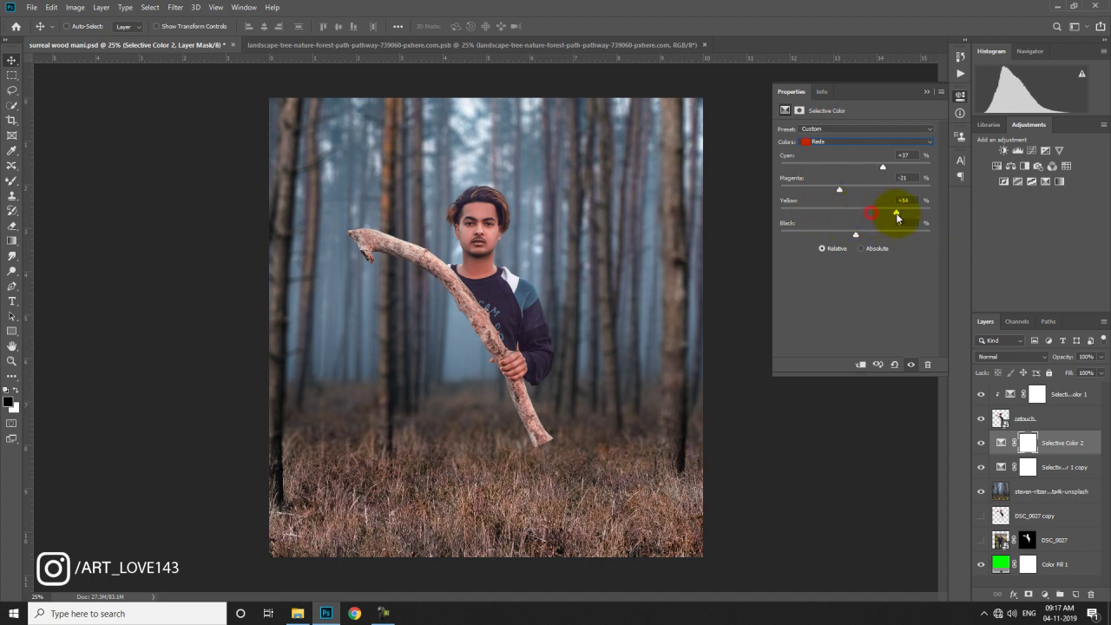
pyautogui.moveTo(839, 188)
pyautogui.mouseDown()
pyautogui.moveTo(905, 189)
pyautogui.moveTo(807, 189)
pyautogui.moveTo(835, 189)
pyautogui.moveTo(799, 171)
pyautogui.moveTo(875, 168)
pyautogui.mouseUp()
pyautogui.moveTo(897, 212)
pyautogui.mouseDown()
pyautogui.moveTo(811, 211)
pyautogui.moveTo(885, 214)
pyautogui.mouseUp()
# Step: Adjust Yellows and Cyans, then set Whites to Cyan -100, Magenta -26, Yellow +82
pyautogui.hotkey('alt', '3')
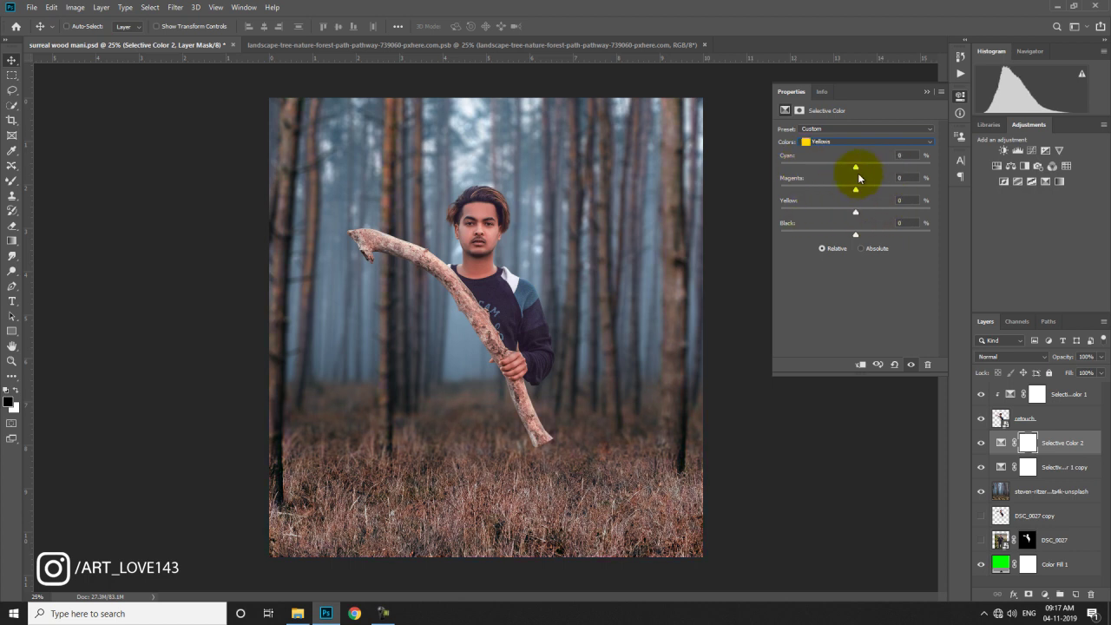
pyautogui.moveTo(856, 166)
pyautogui.mouseDown()
pyautogui.moveTo(881, 169)
pyautogui.moveTo(835, 189)
pyautogui.moveTo(887, 211)
pyautogui.moveTo(866, 189)
pyautogui.moveTo(783, 165)
pyautogui.moveTo(923, 163)
pyautogui.moveTo(801, 163)
pyautogui.moveTo(917, 164)
pyautogui.moveTo(832, 163)
pyautogui.moveTo(866, 163)
pyautogui.moveTo(852, 187)
pyautogui.moveTo(830, 179)
pyautogui.moveTo(897, 214)
pyautogui.moveTo(818, 217)
pyautogui.moveTo(833, 215)
pyautogui.mouseUp()
pyautogui.click(834, 211)
pyautogui.hotkey('alt', '4')
pyautogui.hotkey('alt', '5')
pyautogui.press('Down')
pyautogui.press('Down')
pyautogui.moveTo(856, 166); pyautogui.dragTo(779, 165)
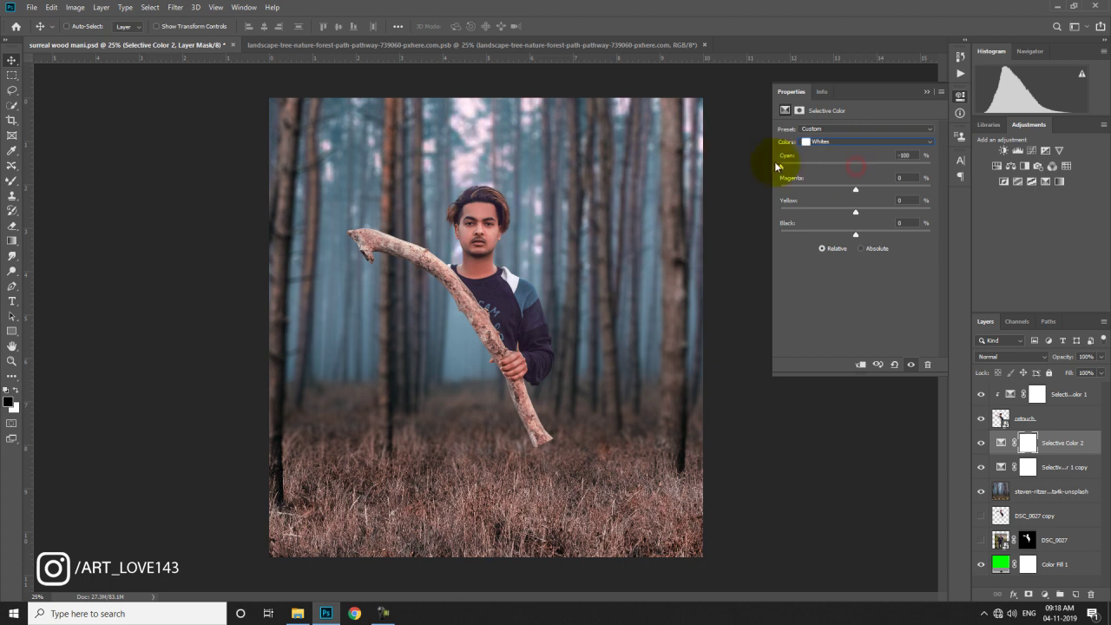
pyautogui.moveTo(855, 189)
pyautogui.mouseDown()
pyautogui.moveTo(837, 191)
pyautogui.moveTo(930, 212)
pyautogui.mouseUp()
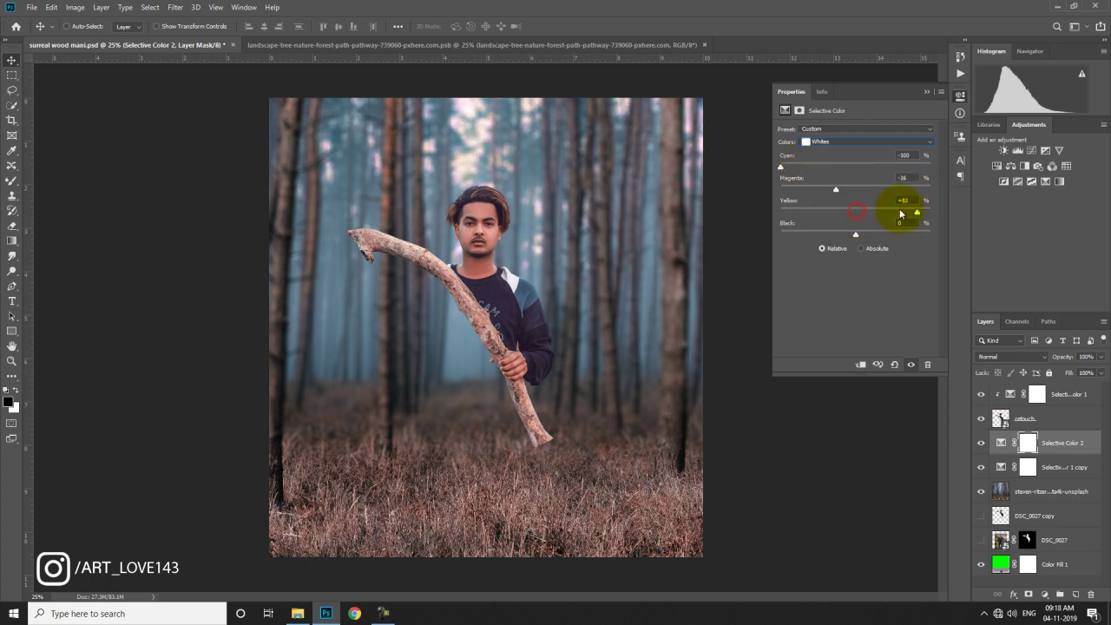
# Step: Add a Selective Color 3 layer above retouch with Whites Cyan +58
pyautogui.click(1031, 418)
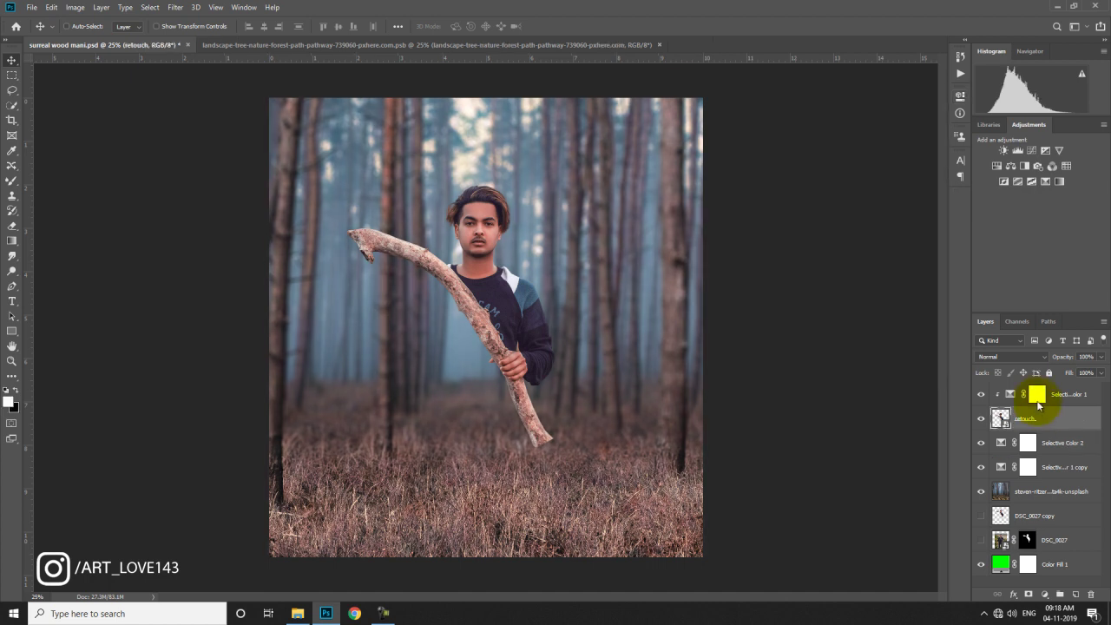
pyautogui.click(1025, 182)
pyautogui.moveTo(856, 166); pyautogui.dragTo(901, 163)
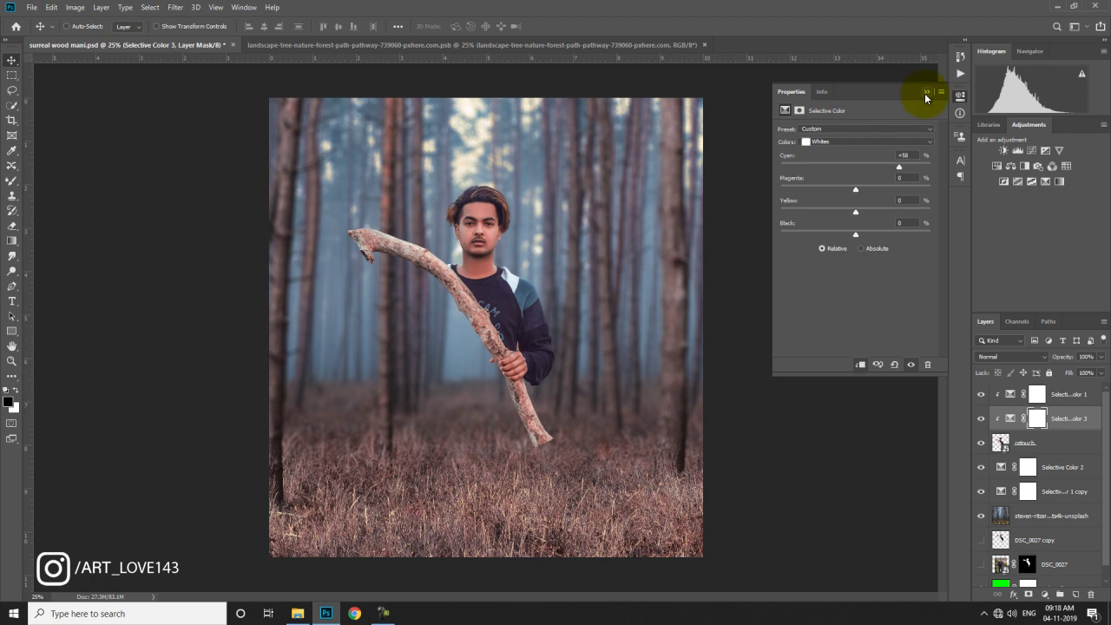
pyautogui.click(925, 91)
pyautogui.click(1076, 394)
pyautogui.hotkey('ctrl', '-')
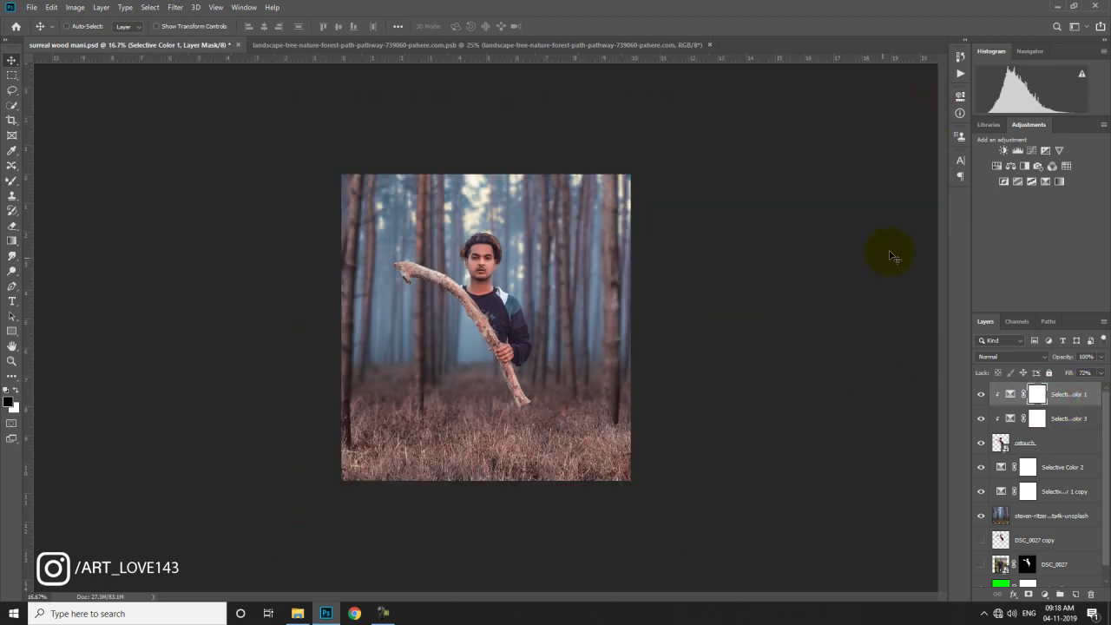
# Step: Compare Selective Color 2 on and off, then lower its fill to about 71%
pyautogui.click(981, 467)
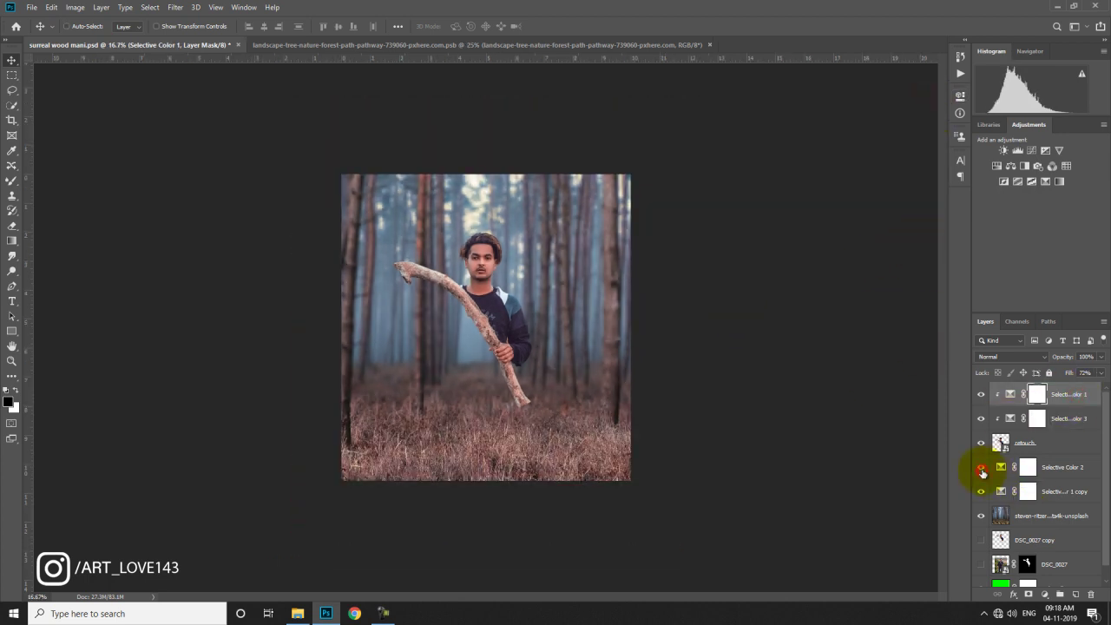
pyautogui.click(1059, 467)
pyautogui.moveTo(1076, 374); pyautogui.dragTo(1055, 381)
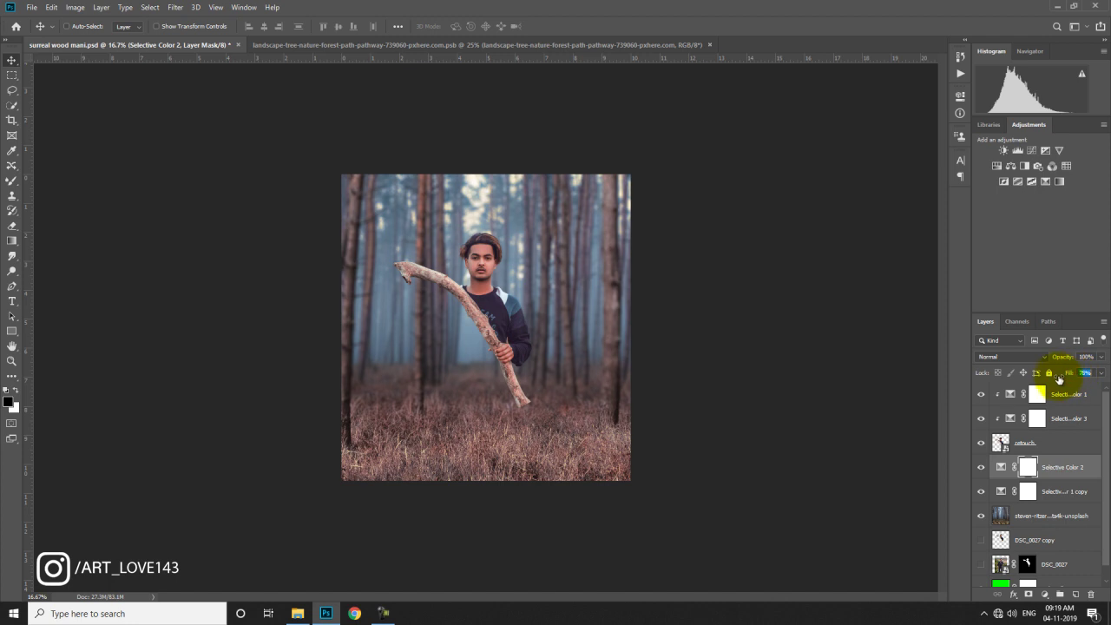
# Step: Stamp all visible layers into a merged Layer 1 at the top of the stack
pyautogui.click(1064, 399)
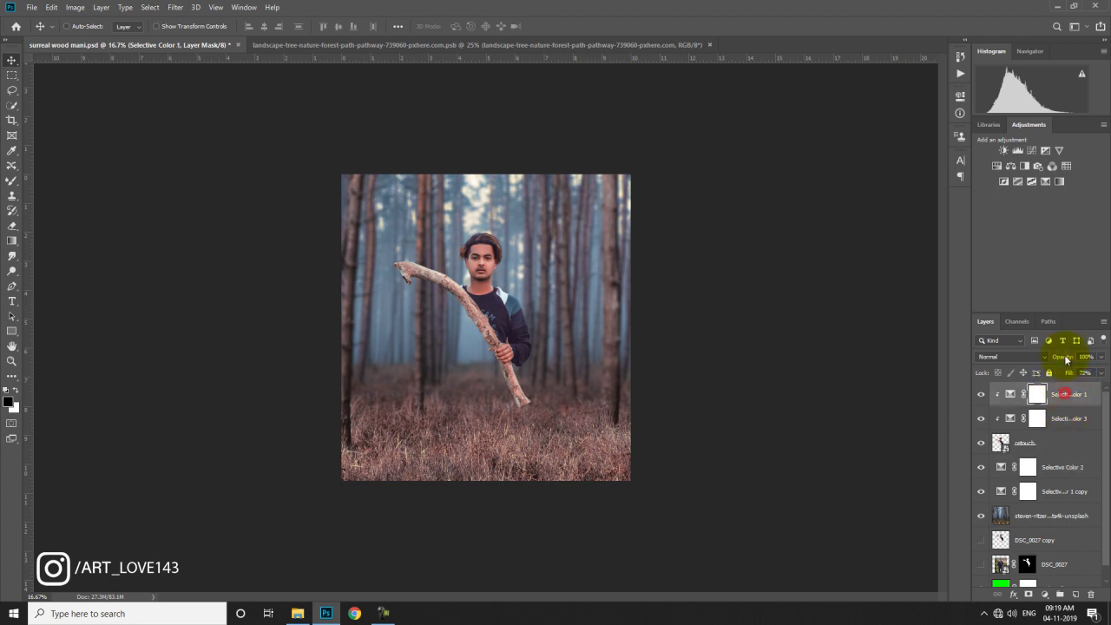
pyautogui.hotkey('ctrl', '0')
pyautogui.hotkey('ctrl', 'shift', 'alt', 'e')
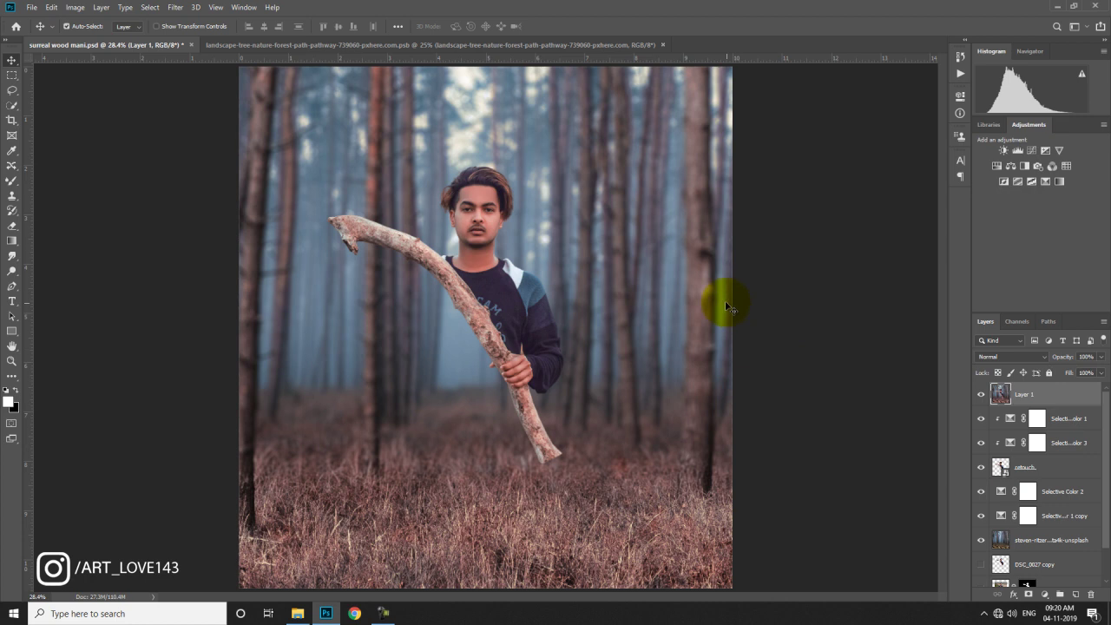
pyautogui.hotkey('ctrl', '-')
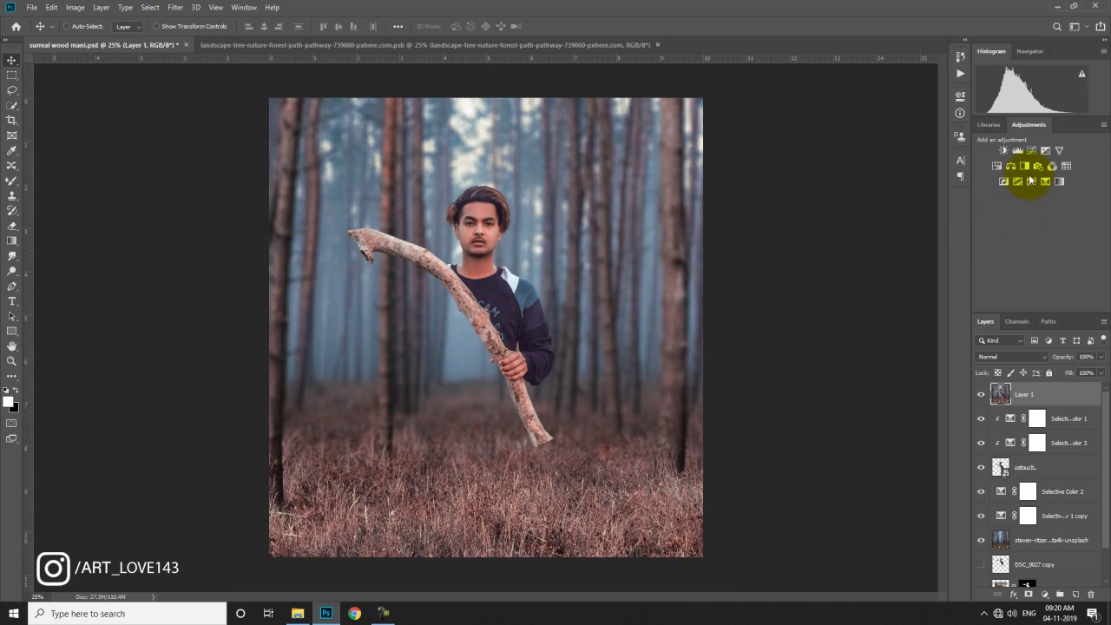
pyautogui.click(175, 7)
pyautogui.moveTo(197, 255)
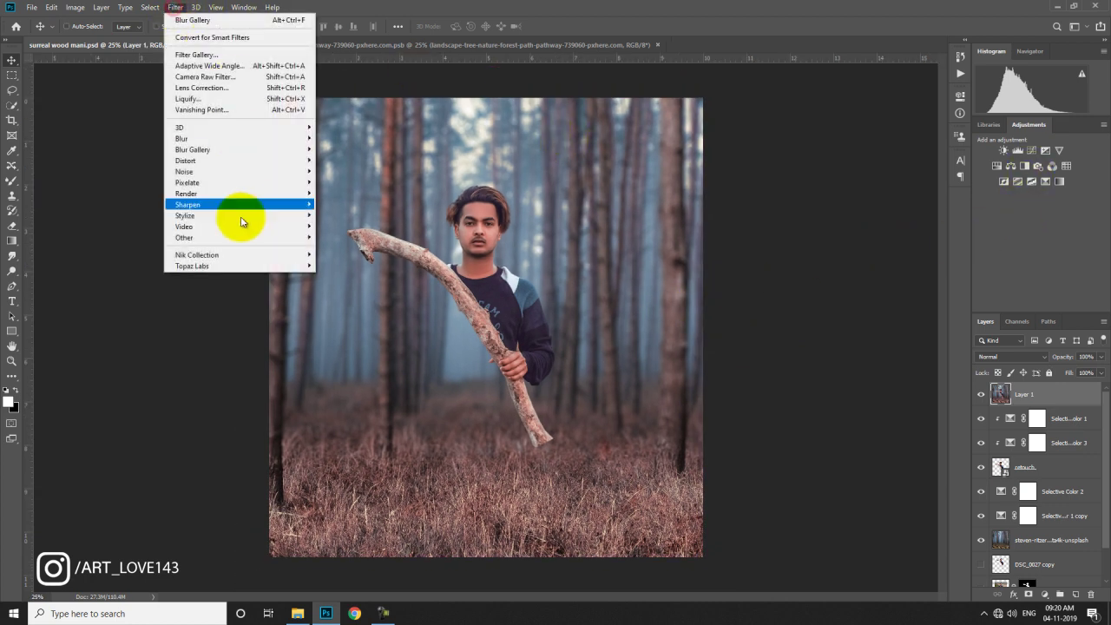
# Step: Launch Color Efex Pro 4 on Layer 1, review Detail Extractor, and add a filter slot
pyautogui.click(330, 265)
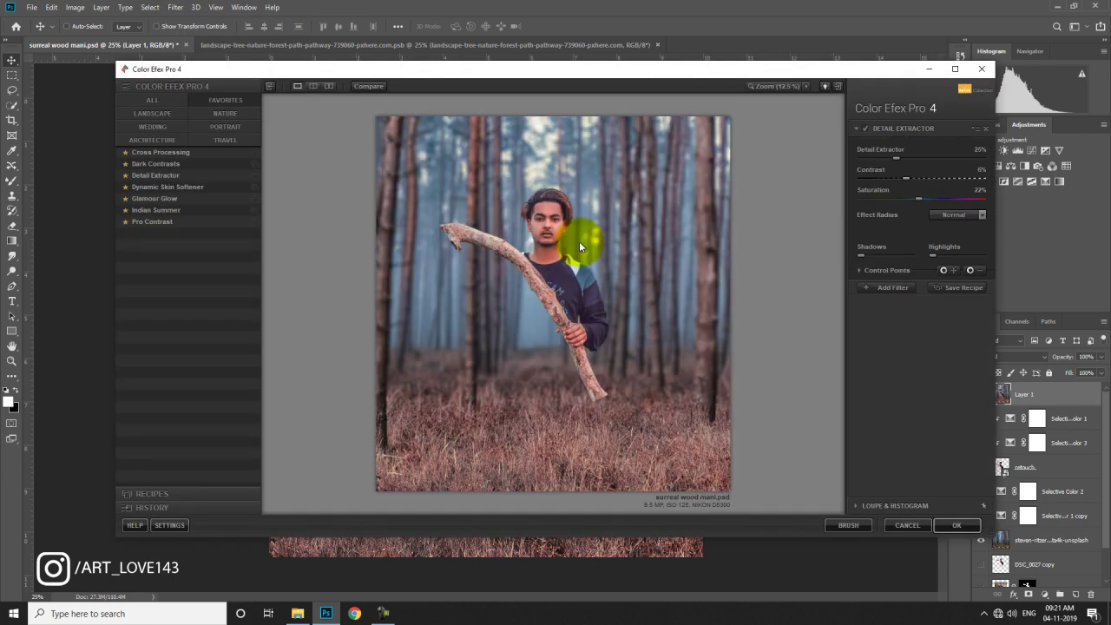
pyautogui.click(865, 128)
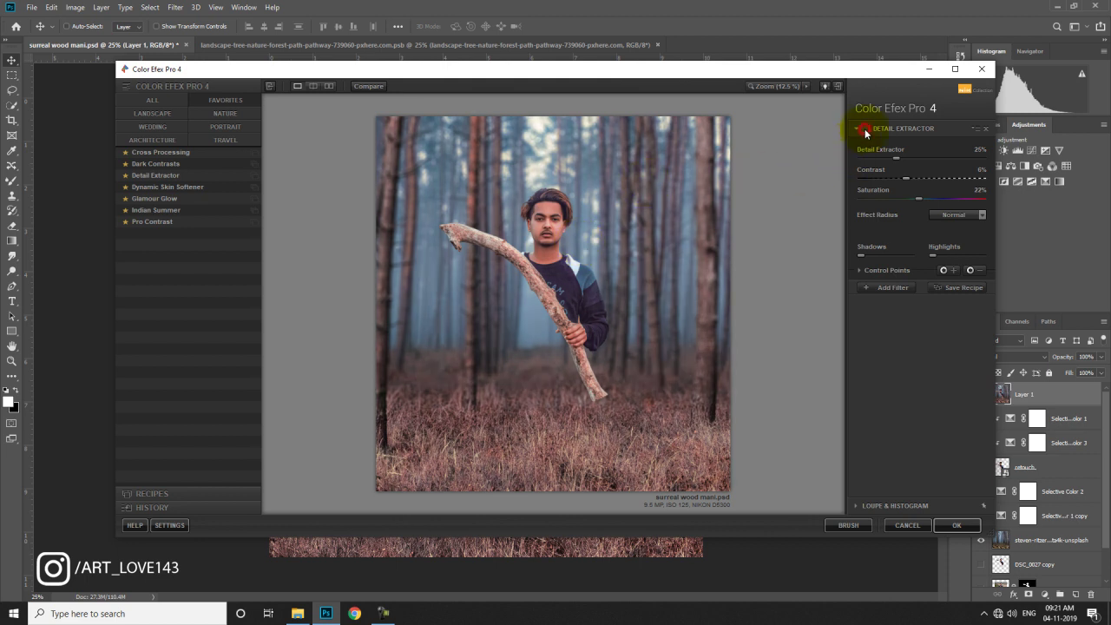
pyautogui.click(881, 271)
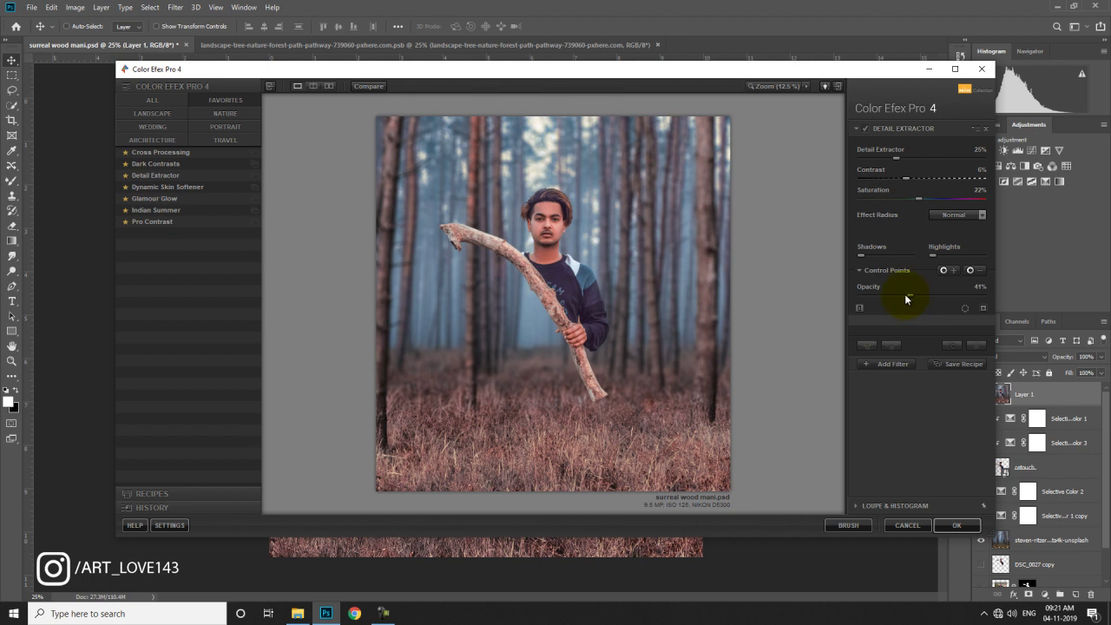
pyautogui.click(882, 366)
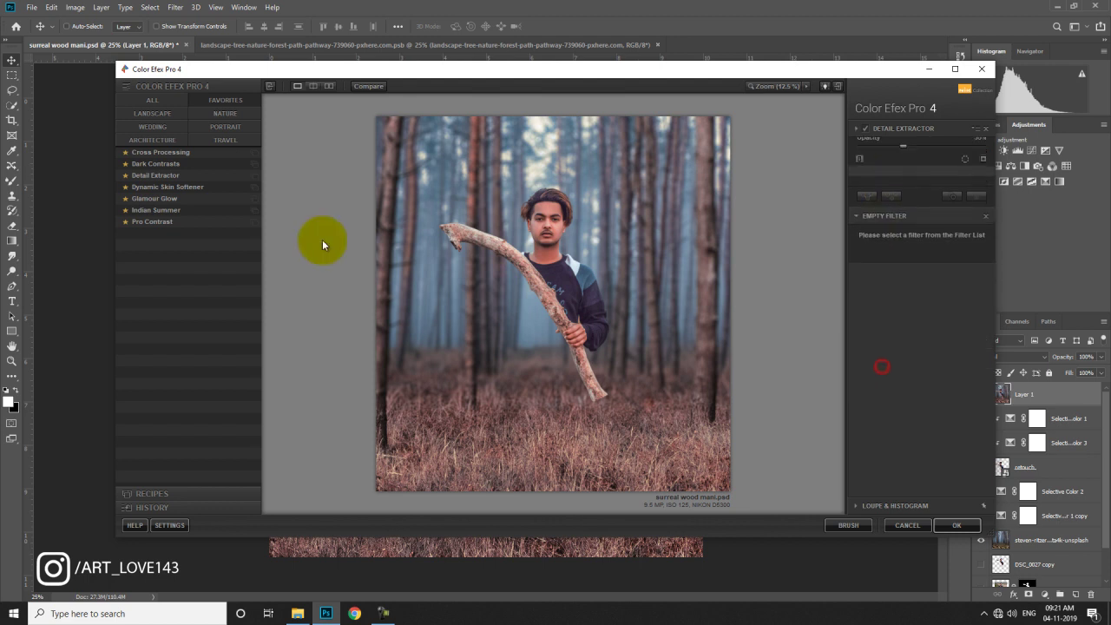
# Step: Add Cross Processing with method L02 at 36% opacity and apply the grade
pyautogui.click(176, 153)
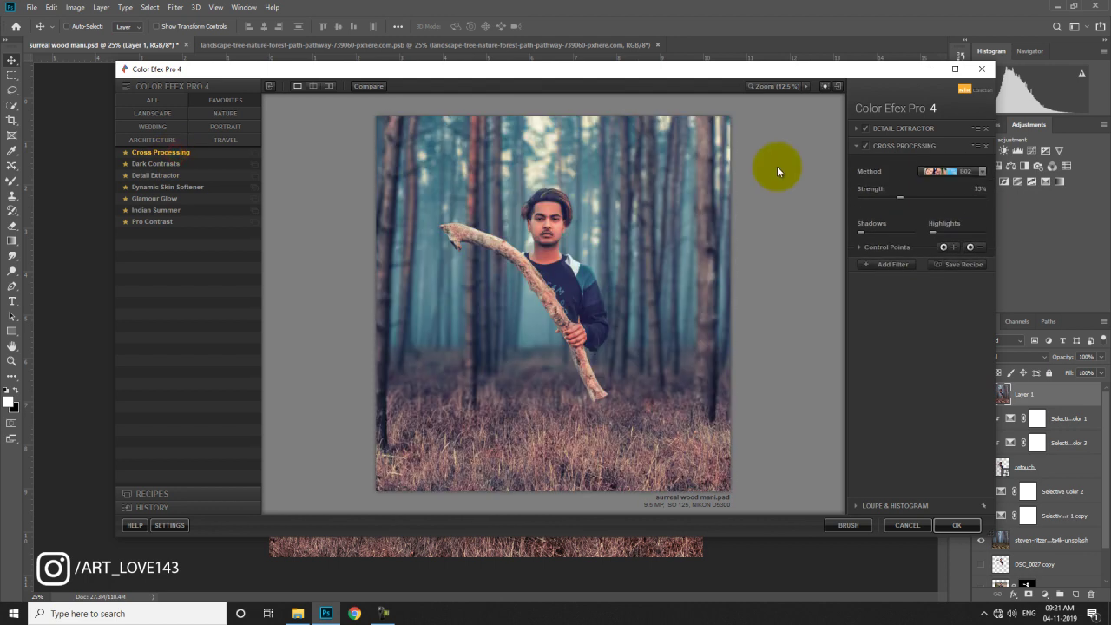
pyautogui.click(953, 171)
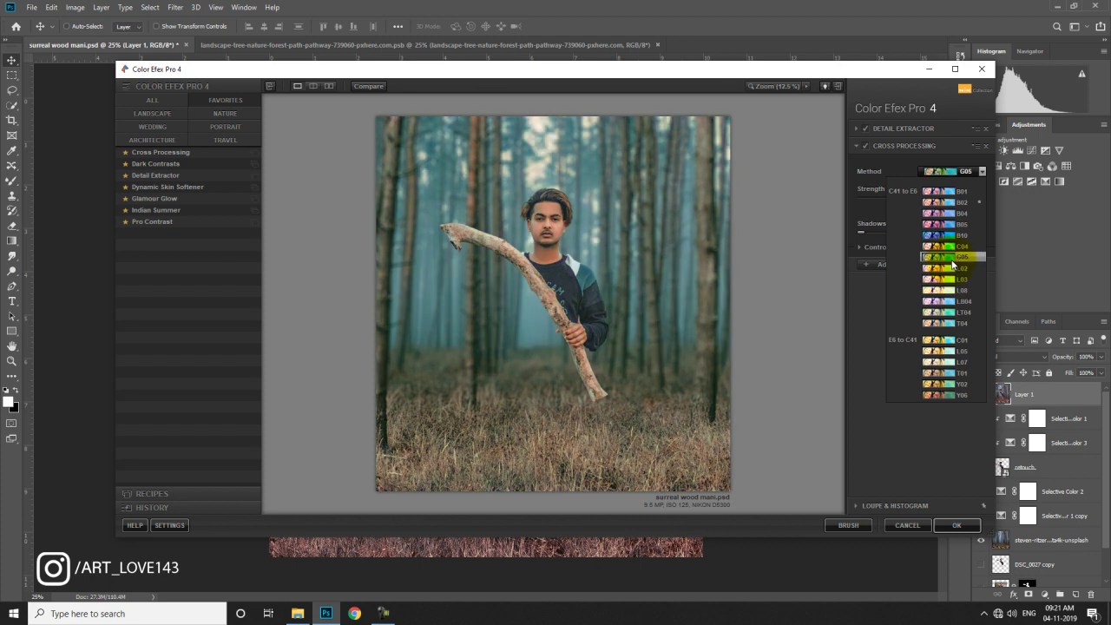
pyautogui.click(951, 269)
pyautogui.click(913, 273)
pyautogui.moveTo(905, 276); pyautogui.dragTo(902, 272)
pyautogui.click(866, 148)
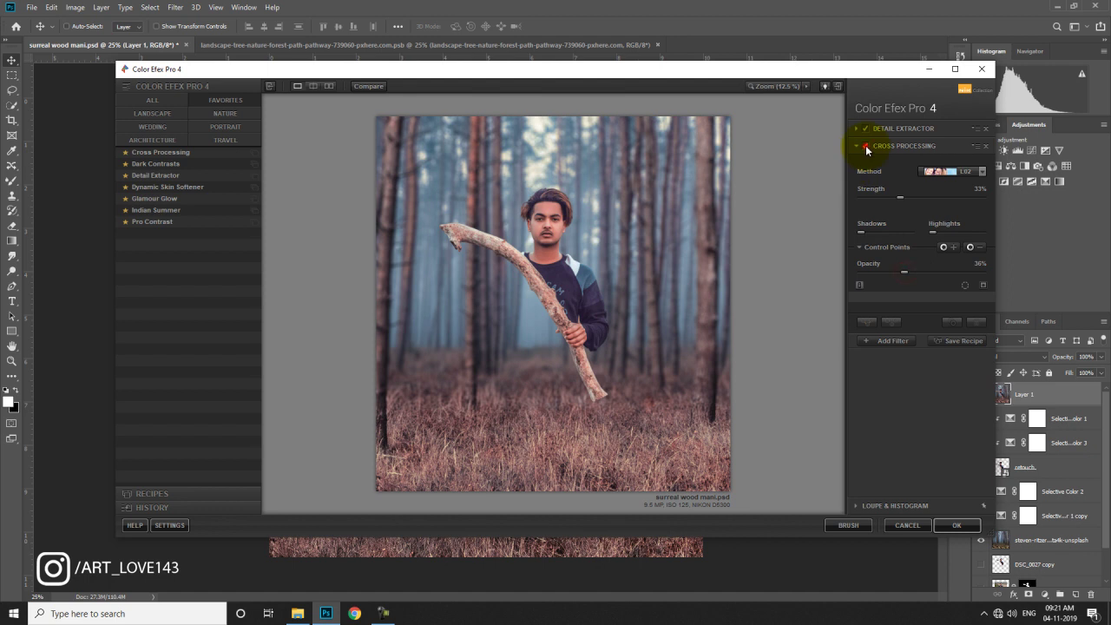
pyautogui.click(953, 524)
pyautogui.click(174, 8)
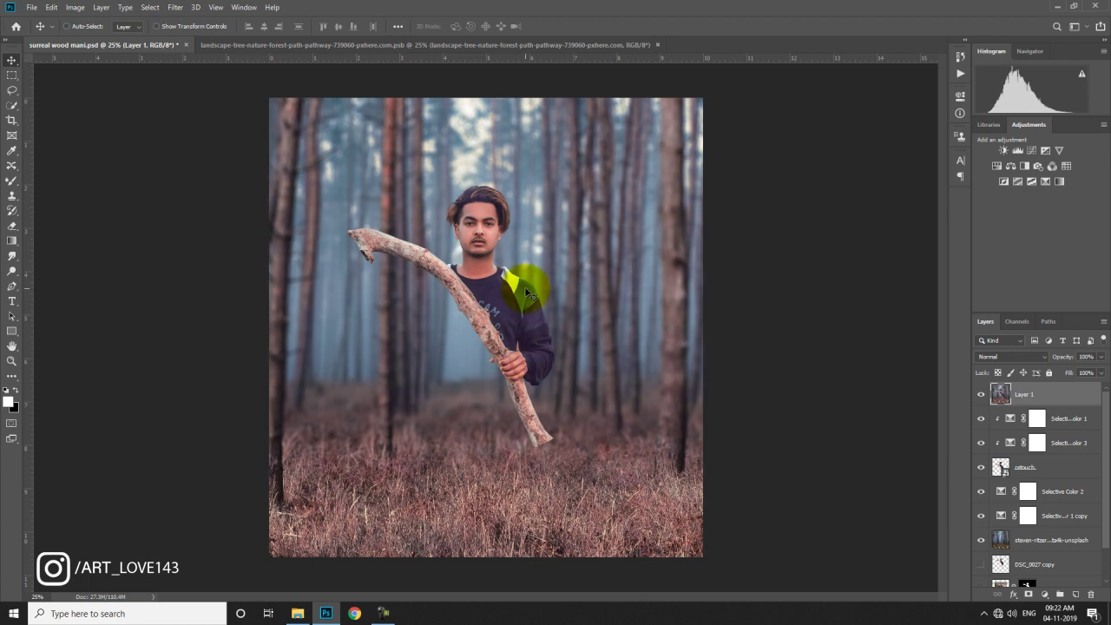
# Step: In the Camera Raw Filter, draw a warm graduated filter down from the top-right
pyautogui.click(174, 8)
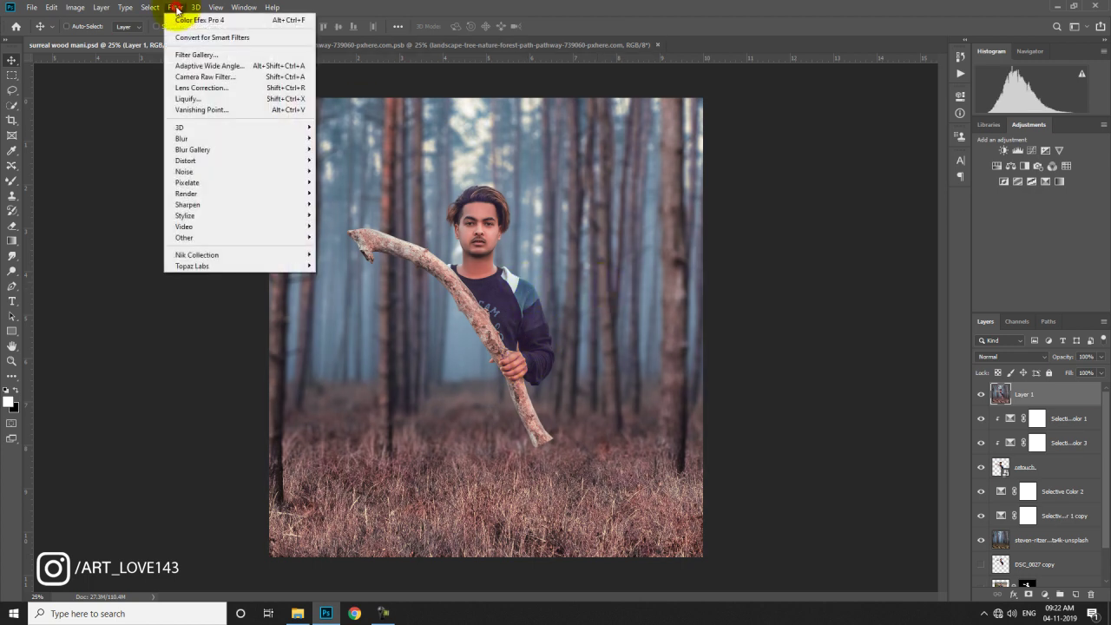
pyautogui.click(215, 77)
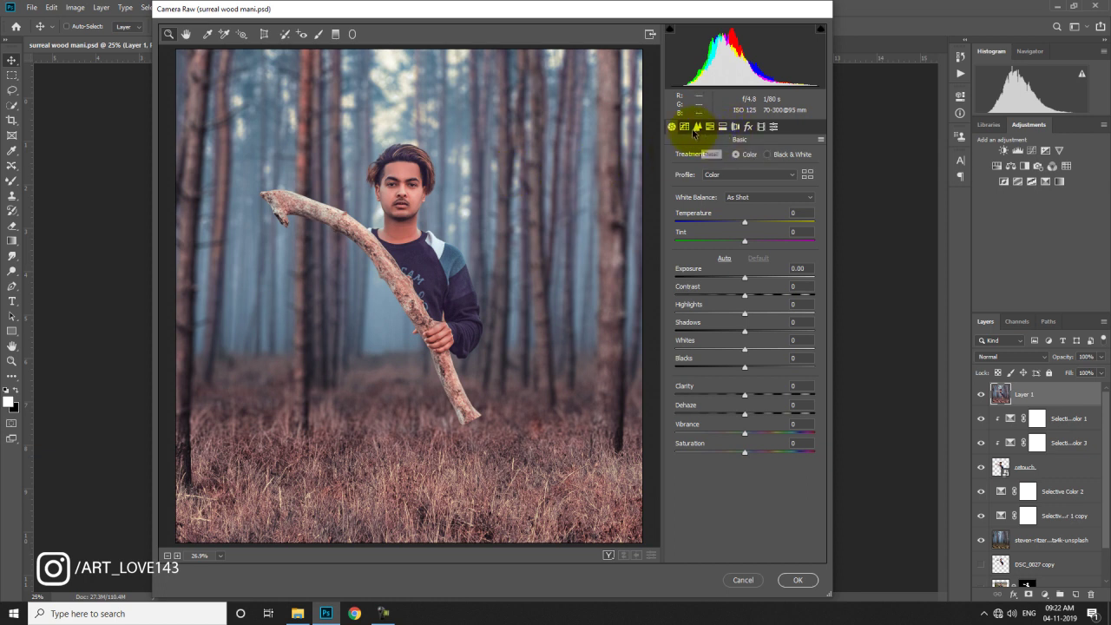
pyautogui.click(335, 34)
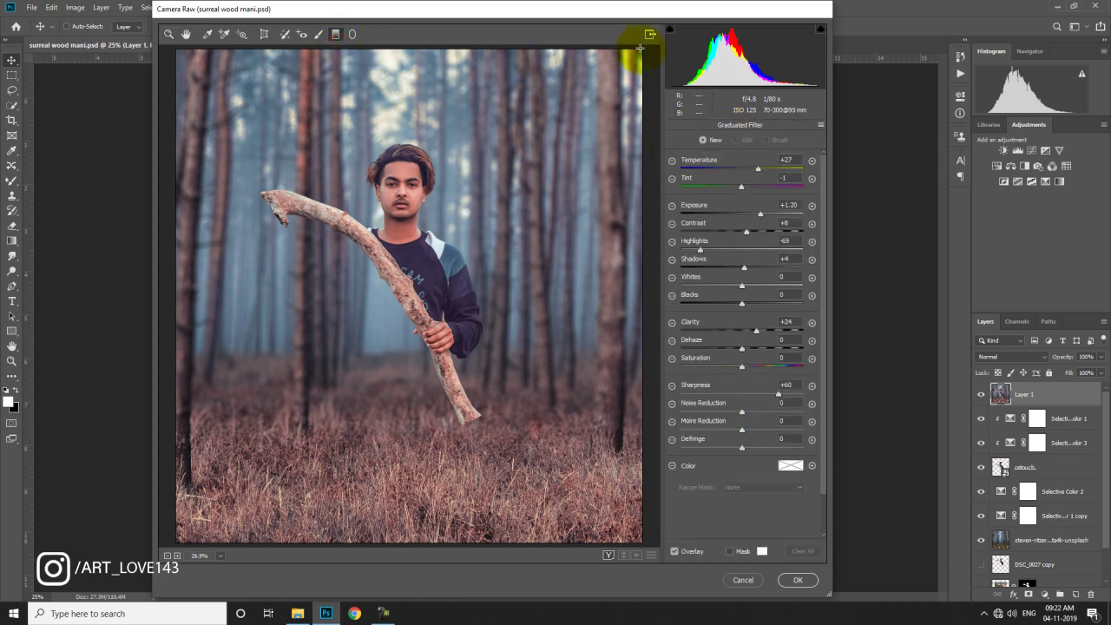
pyautogui.moveTo(547, 46)
pyautogui.mouseDown()
pyautogui.moveTo(339, 295)
pyautogui.moveTo(313, 289)
pyautogui.mouseUp()
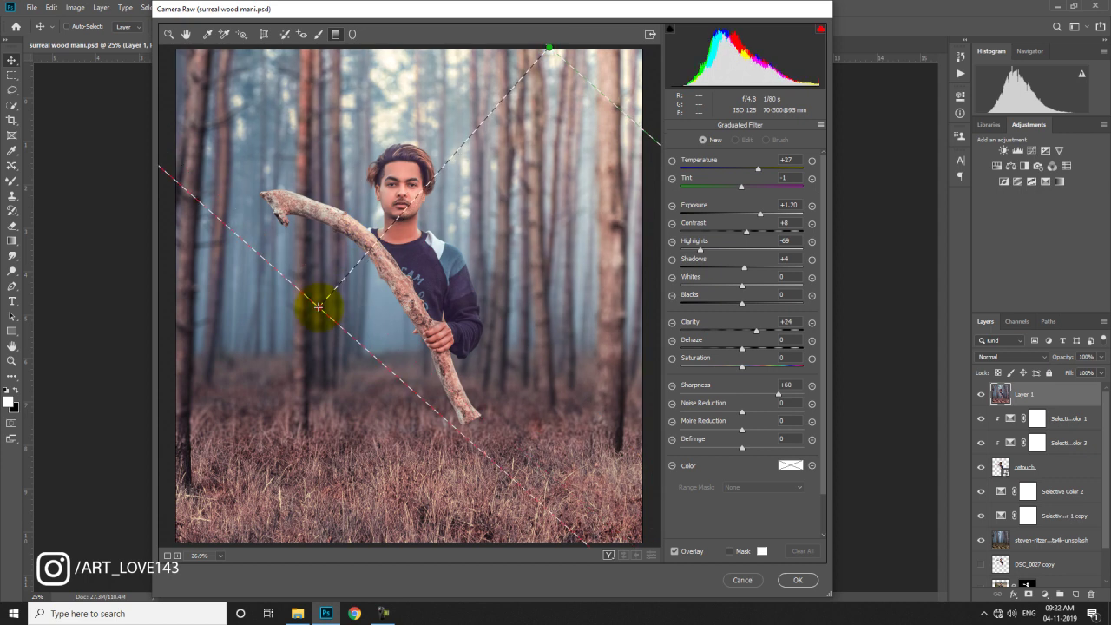
pyautogui.moveTo(757, 168)
pyautogui.mouseDown()
pyautogui.moveTo(770, 173)
pyautogui.moveTo(759, 170)
pyautogui.mouseUp()
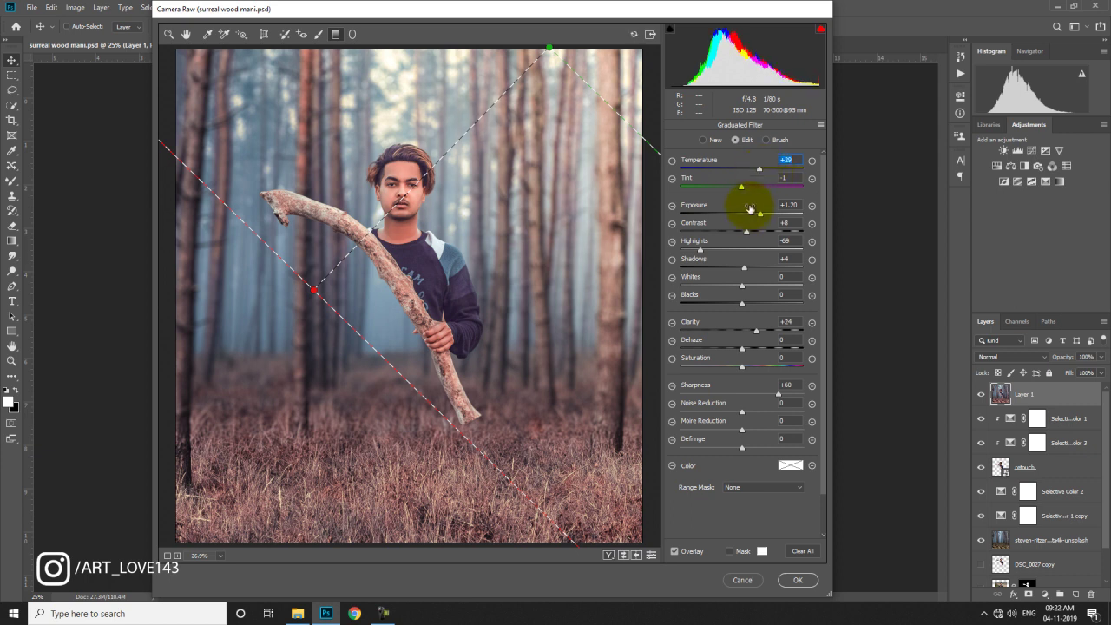
pyautogui.click(186, 34)
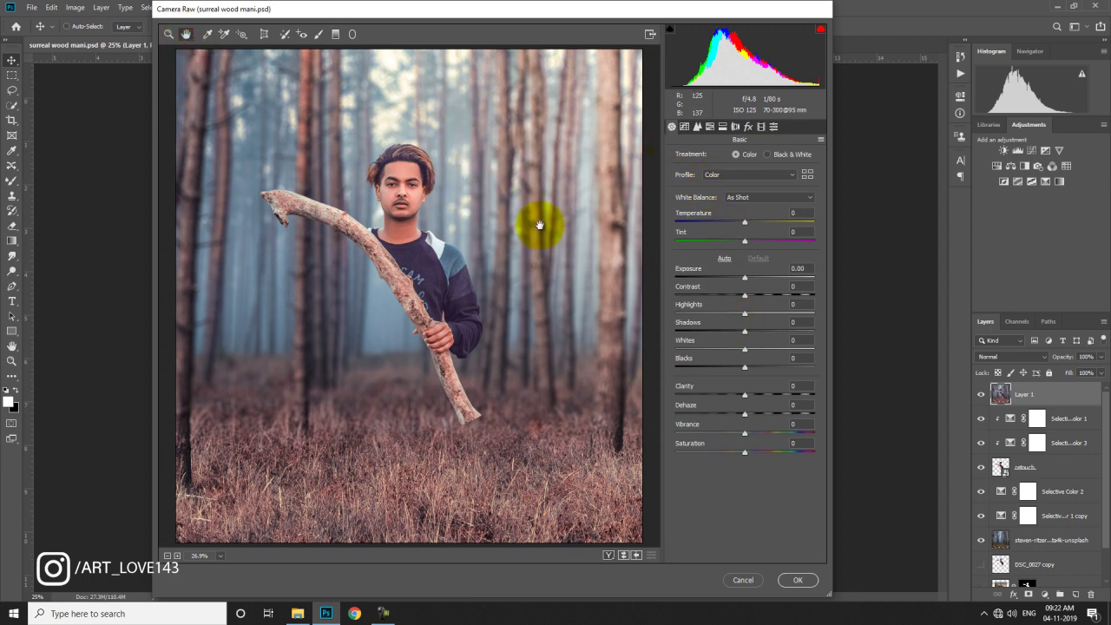
# Step: Draw a second graduated filter up from below with Temperature +9, Exposure -0.10, Shadows -11
pyautogui.click(336, 34)
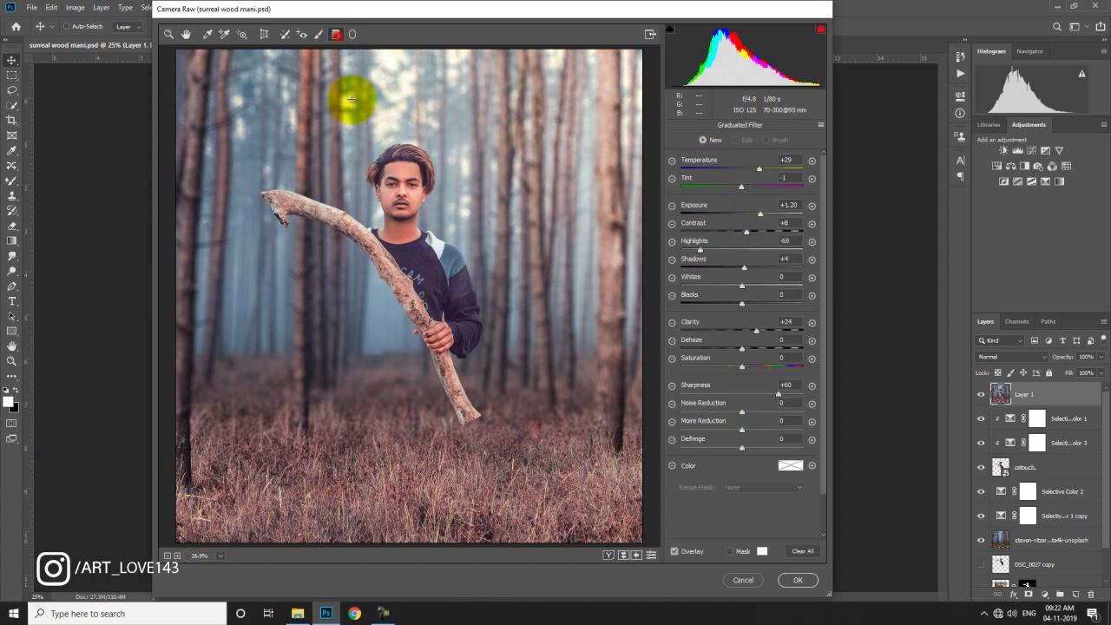
pyautogui.hotkey('ctrl', '-')
pyautogui.hotkey('ctrl', '-')
pyautogui.moveTo(416, 525); pyautogui.dragTo(423, 301)
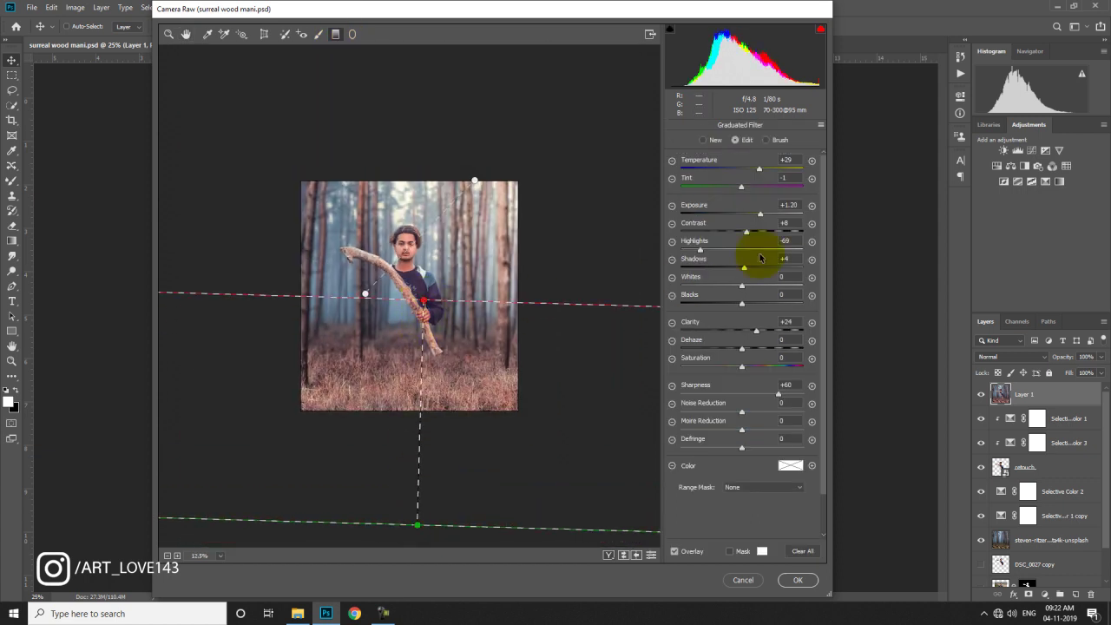
pyautogui.moveTo(756, 171); pyautogui.dragTo(745, 171)
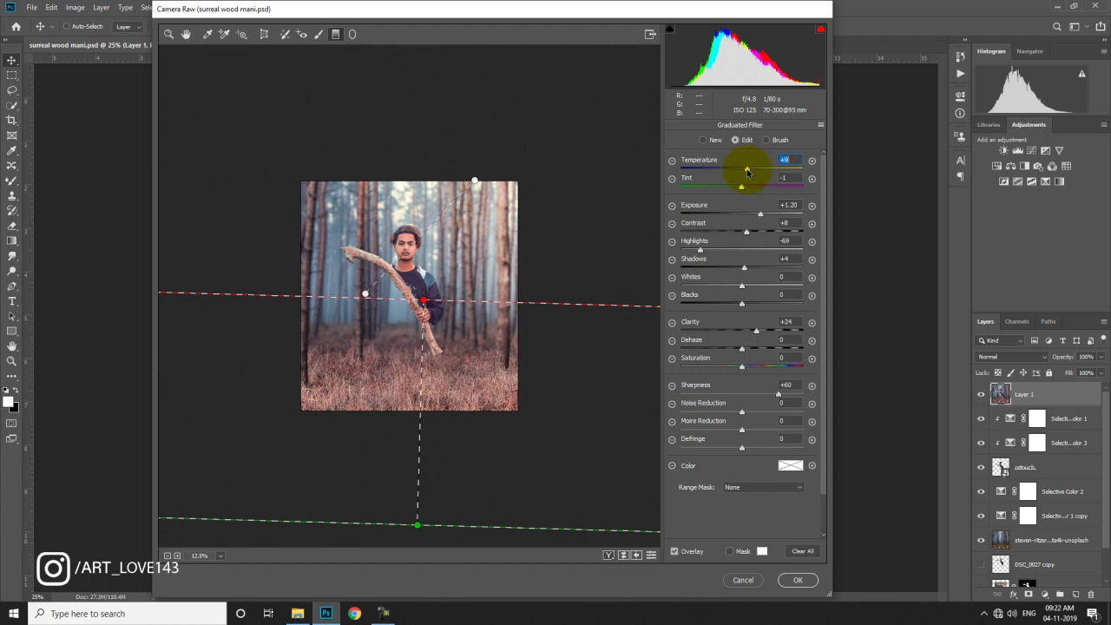
pyautogui.moveTo(759, 216); pyautogui.dragTo(745, 216)
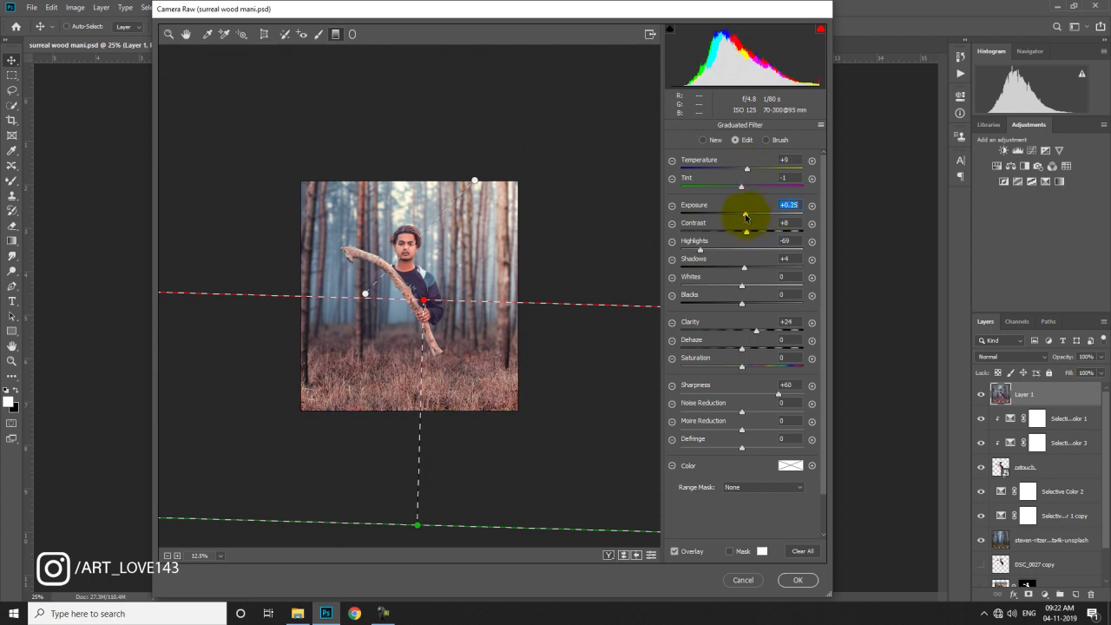
pyautogui.moveTo(745, 266); pyautogui.dragTo(735, 266)
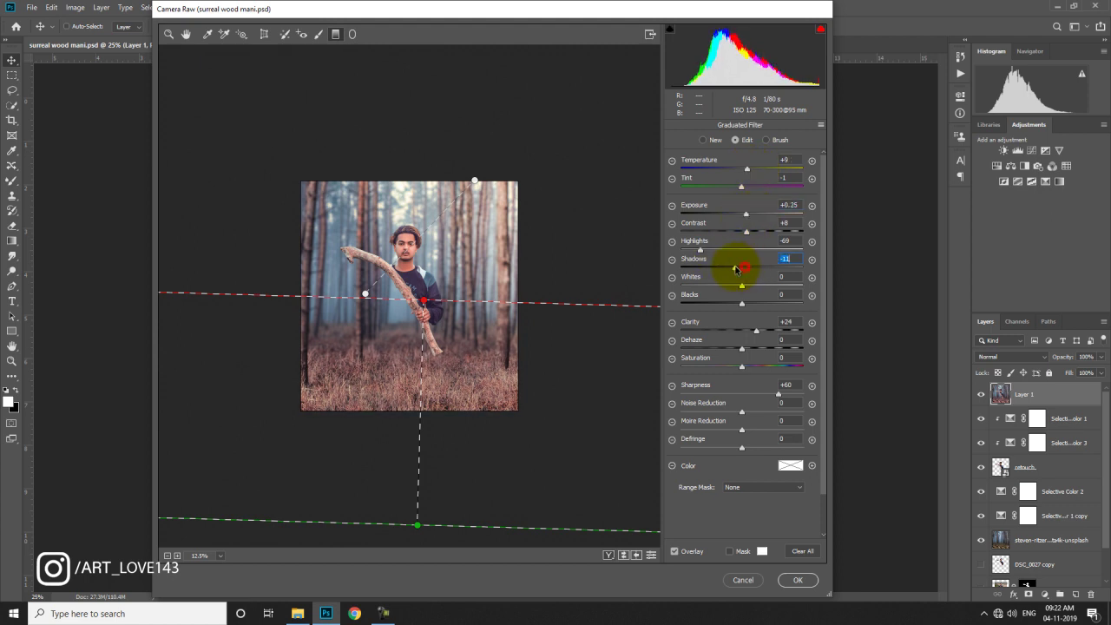
pyautogui.moveTo(744, 216)
pyautogui.mouseDown()
pyautogui.moveTo(718, 215)
pyautogui.moveTo(734, 217)
pyautogui.mouseUp()
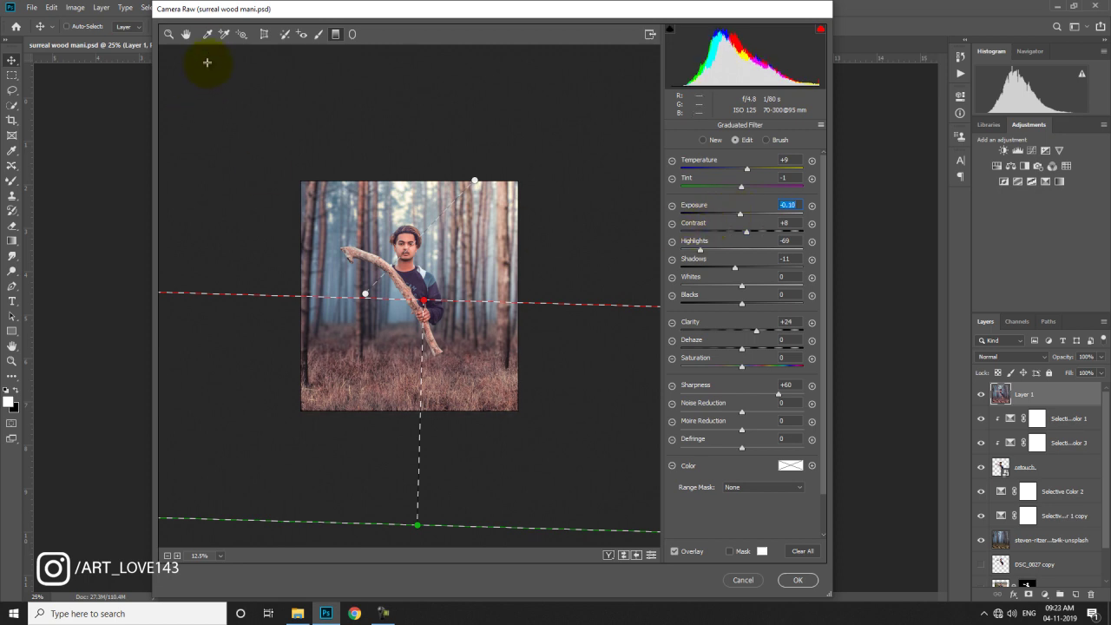
# Step: Raise Oranges luminance to +5 and add a slight dark vignette
pyautogui.click(186, 34)
pyautogui.hotkey('ctrl', '0')
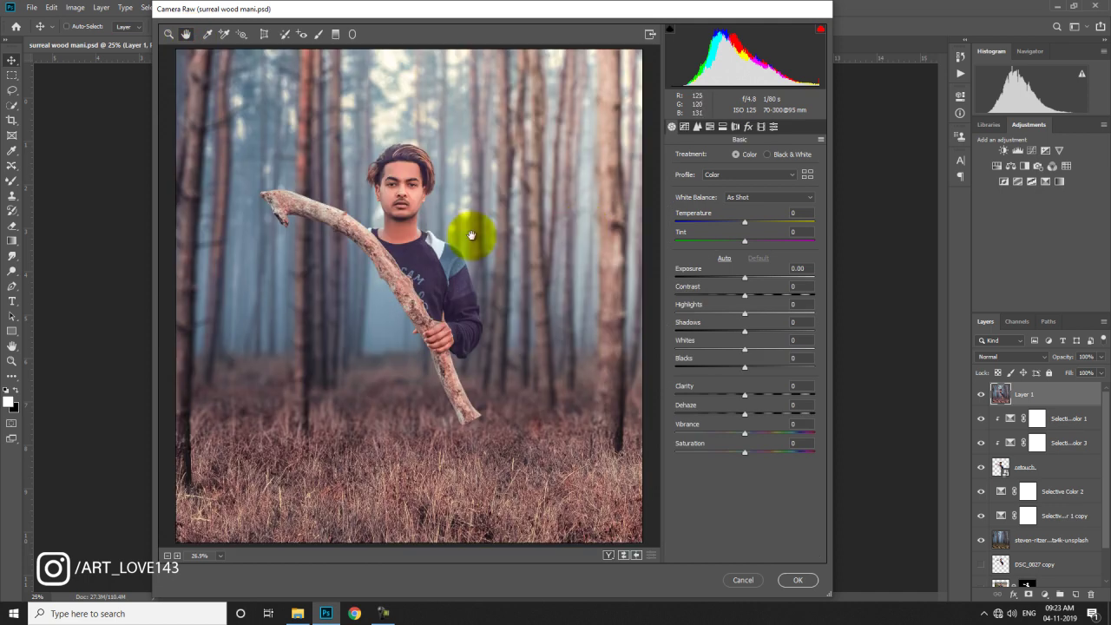
pyautogui.click(710, 127)
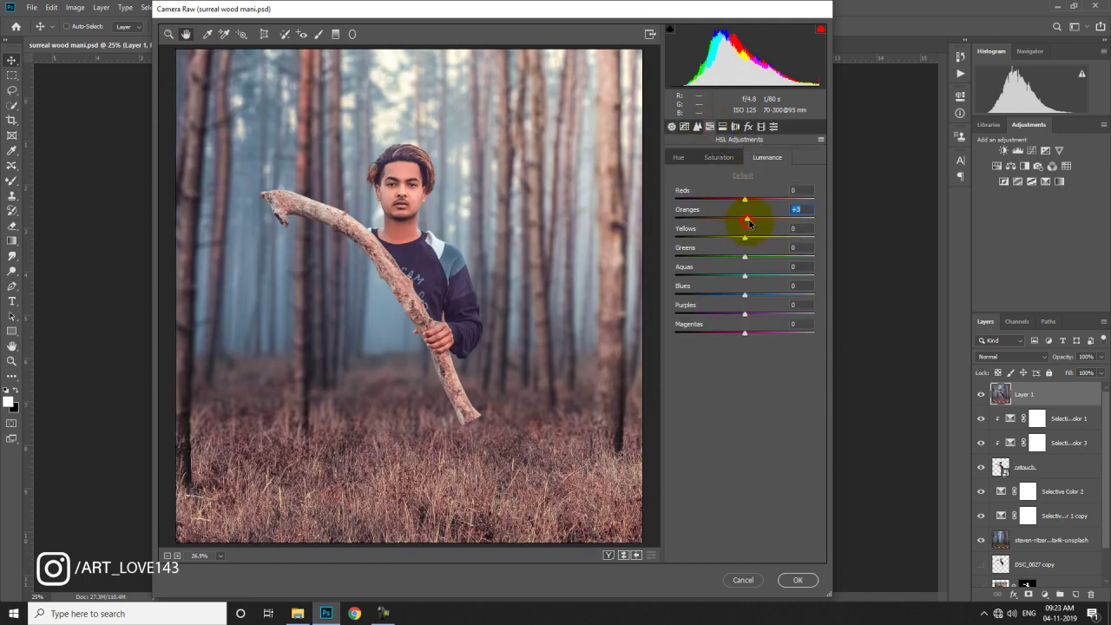
pyautogui.moveTo(751, 224); pyautogui.dragTo(748, 220)
pyautogui.click(749, 128)
pyautogui.moveTo(744, 279); pyautogui.dragTo(737, 280)
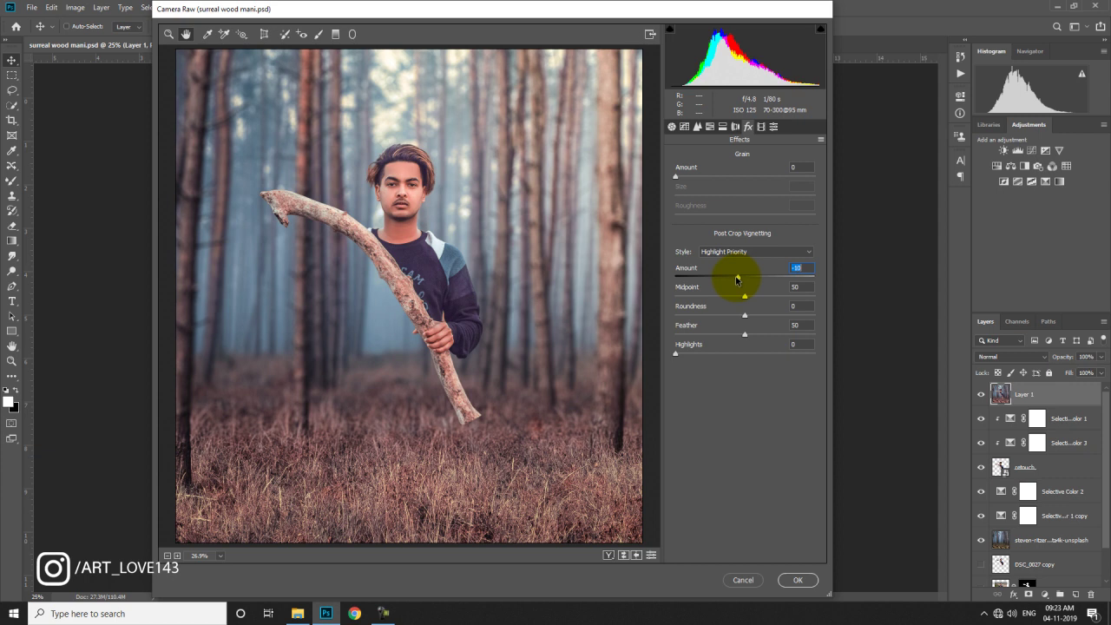
# Step: Set calibration hues Red +5, Green +19, Blue -8, Tone Curve Lights +46, and apply
pyautogui.click(761, 127)
pyautogui.moveTo(743, 347)
pyautogui.mouseDown()
pyautogui.moveTo(726, 346)
pyautogui.moveTo(738, 345)
pyautogui.mouseUp()
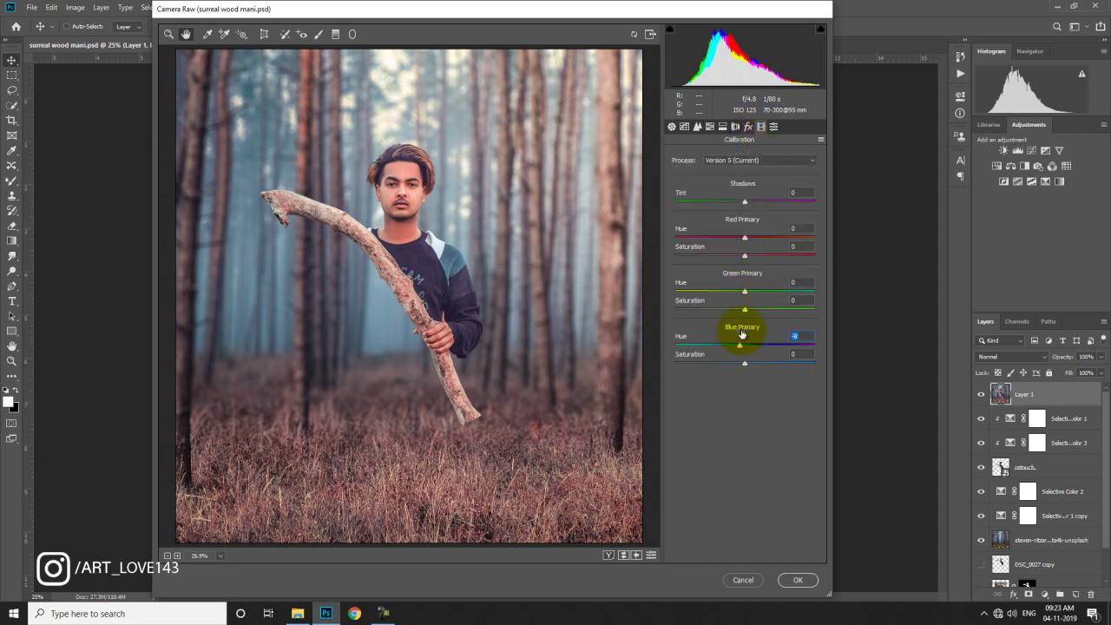
pyautogui.moveTo(744, 292); pyautogui.dragTo(757, 293)
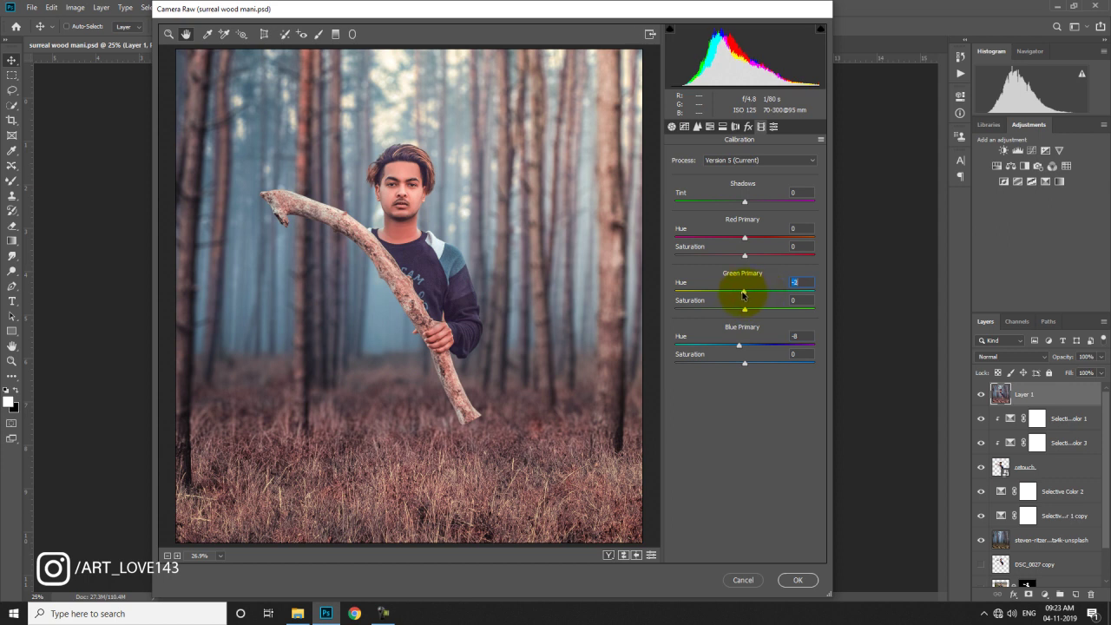
pyautogui.moveTo(745, 240)
pyautogui.mouseDown()
pyautogui.moveTo(762, 242)
pyautogui.moveTo(752, 242)
pyautogui.mouseUp()
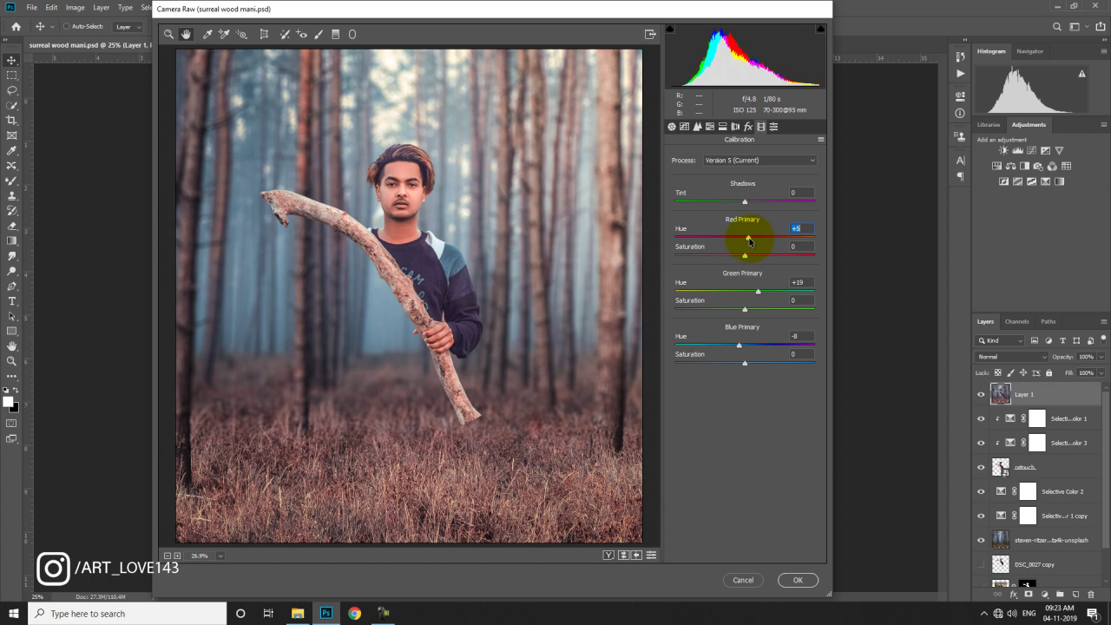
pyautogui.click(710, 126)
pyautogui.click(720, 157)
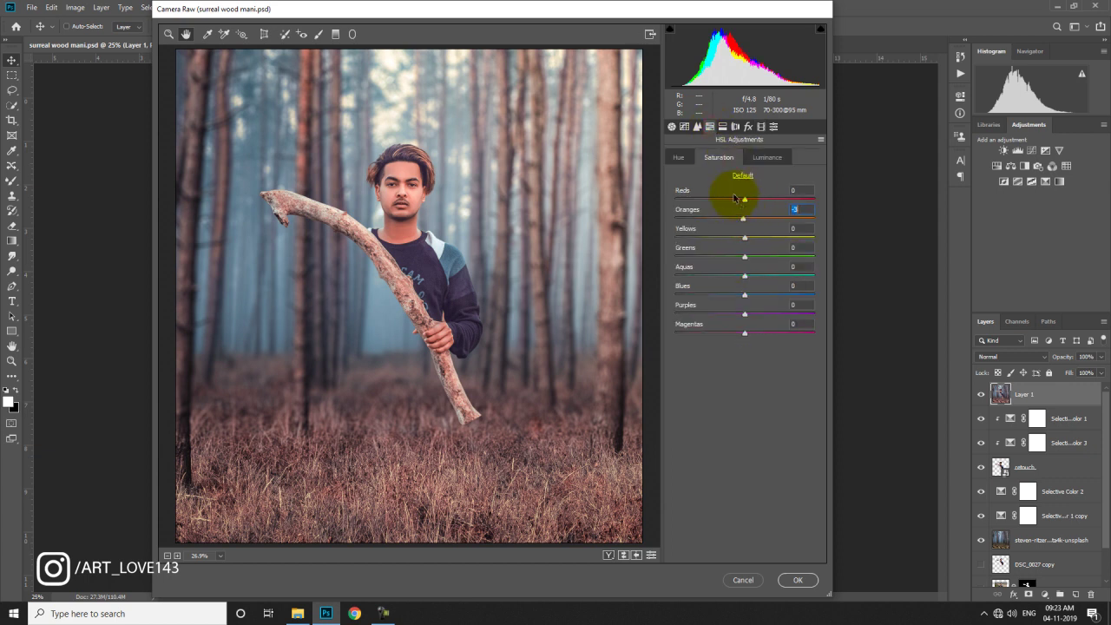
pyautogui.click(684, 128)
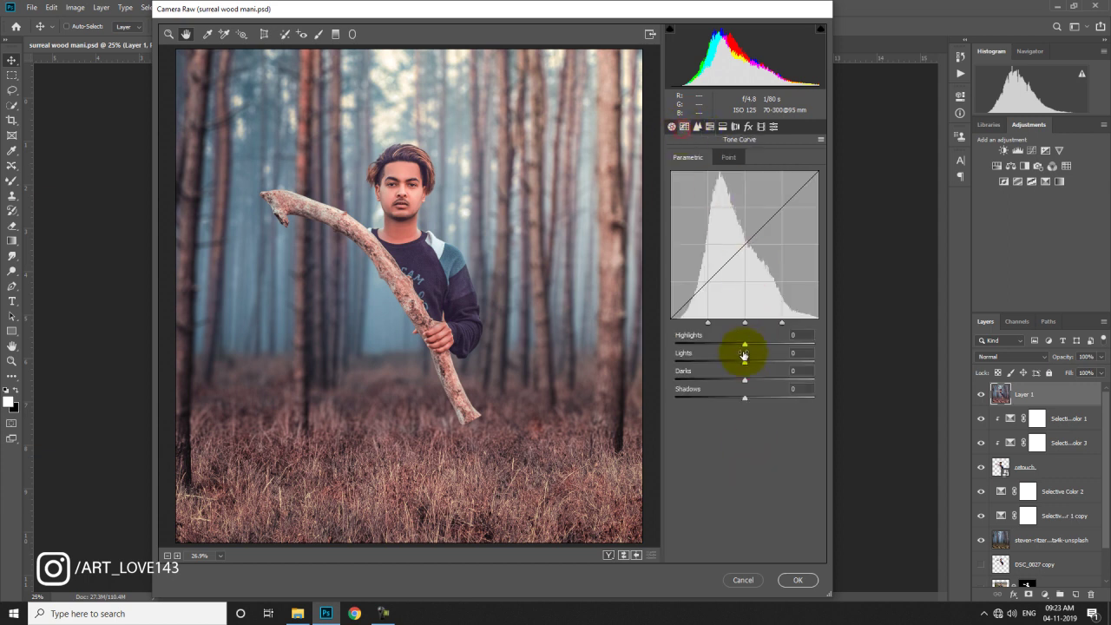
pyautogui.moveTo(744, 362); pyautogui.dragTo(748, 364)
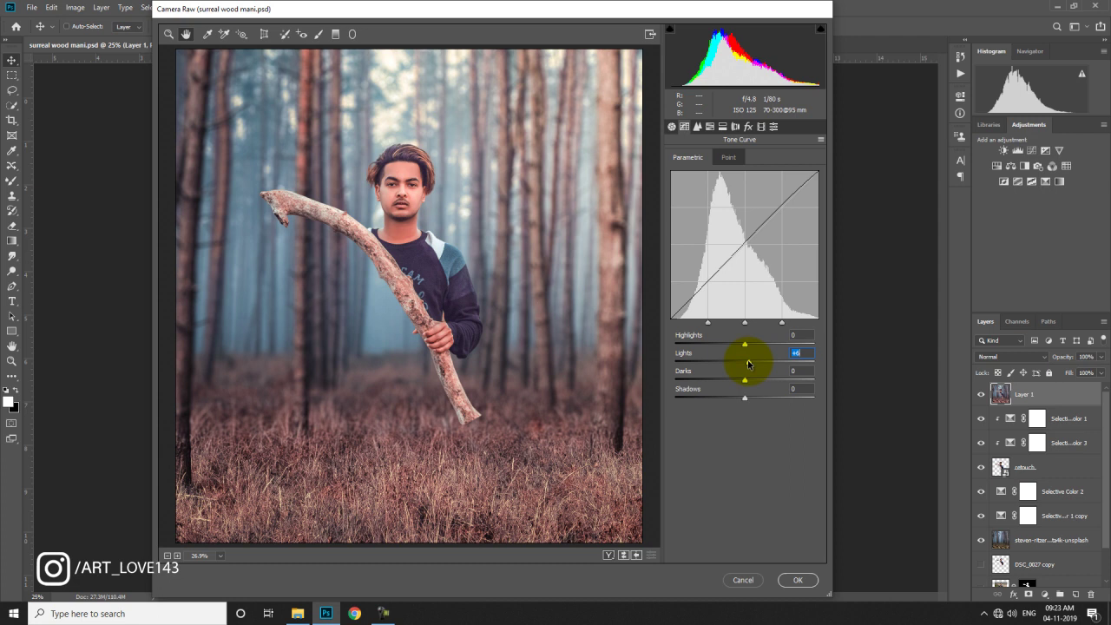
pyautogui.click(804, 581)
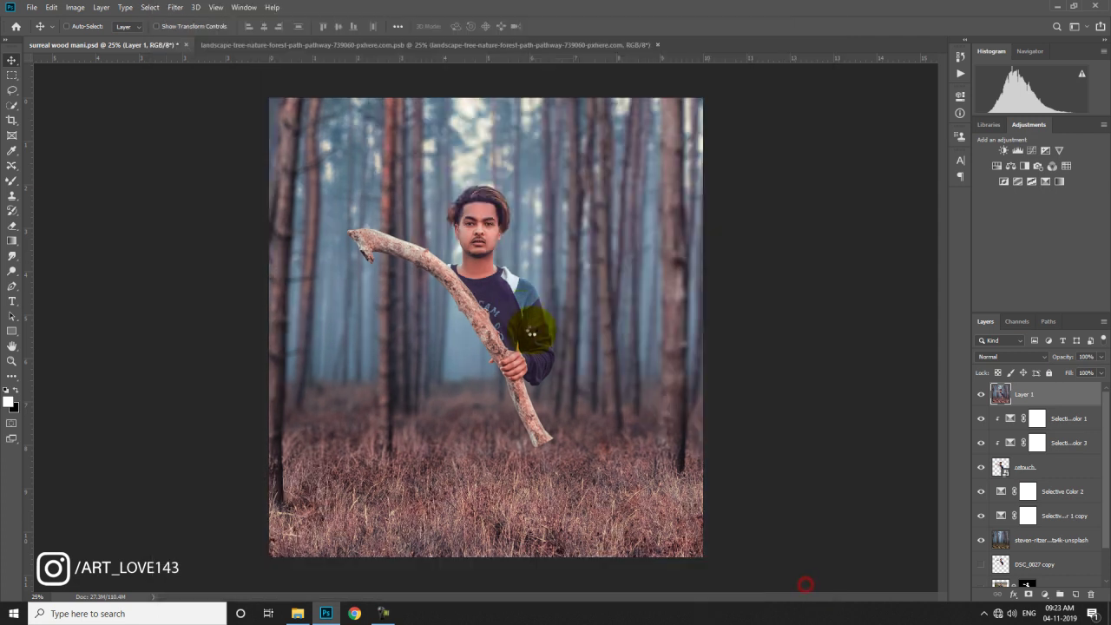